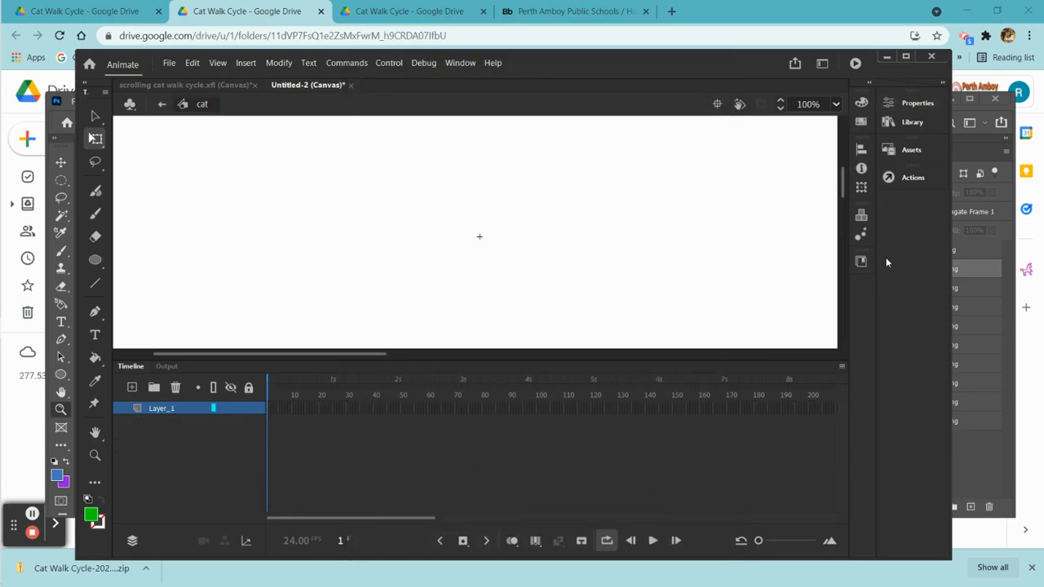
left_click(169, 63)
mouse_move(263, 242)
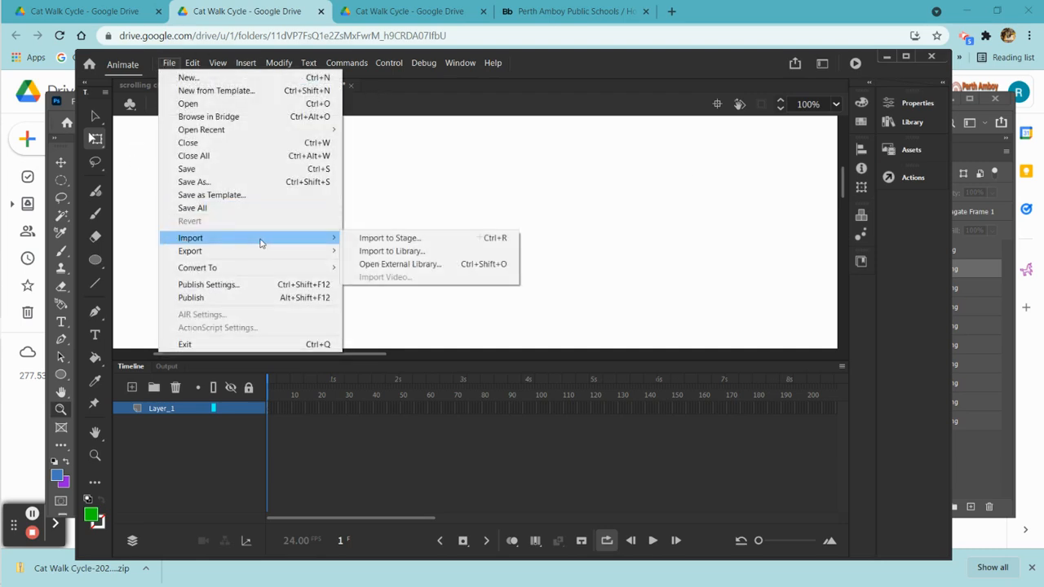
left_click(390, 253)
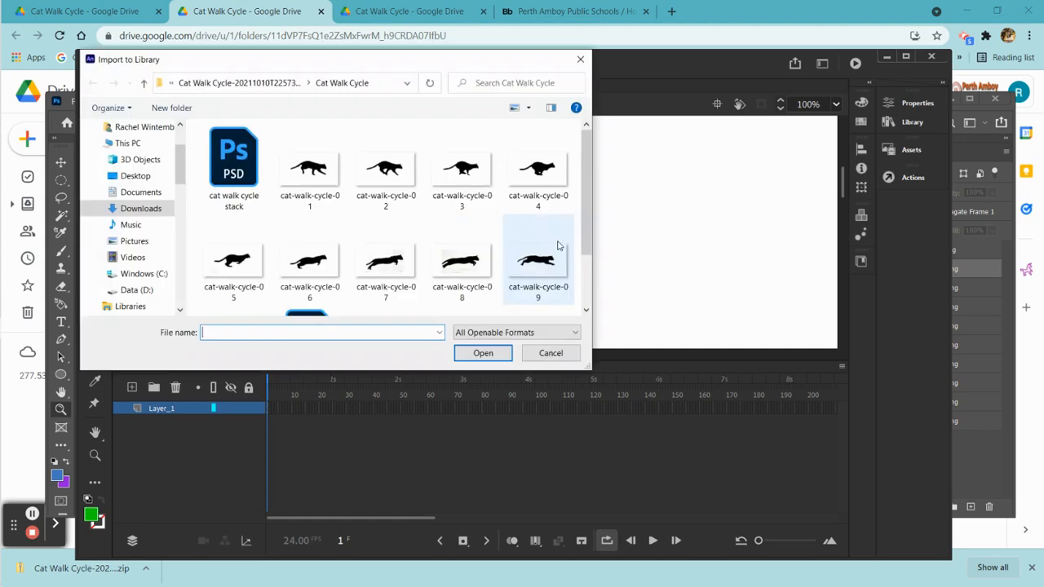
left_click(321, 181)
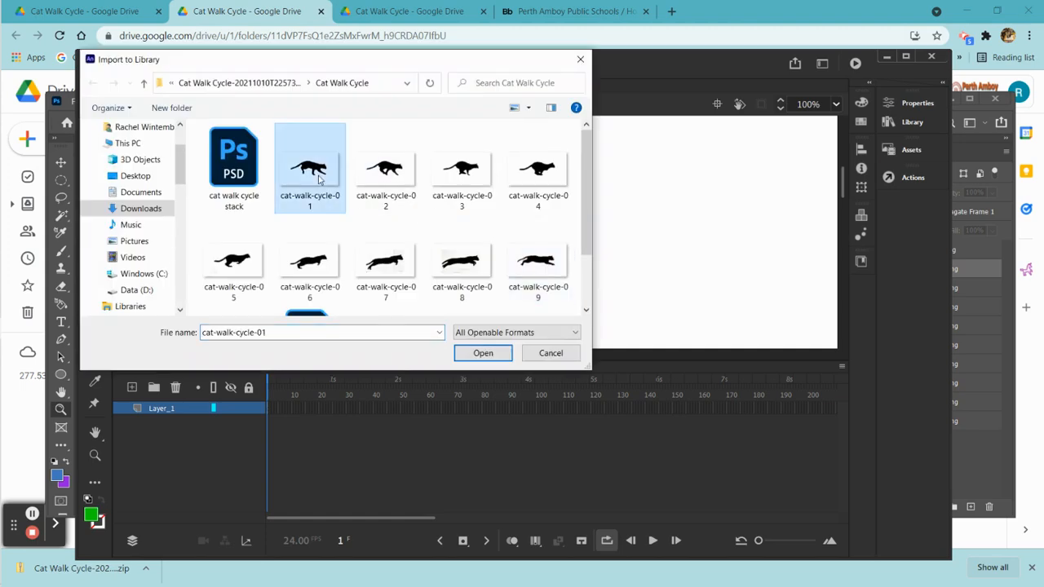
left_click(232, 159)
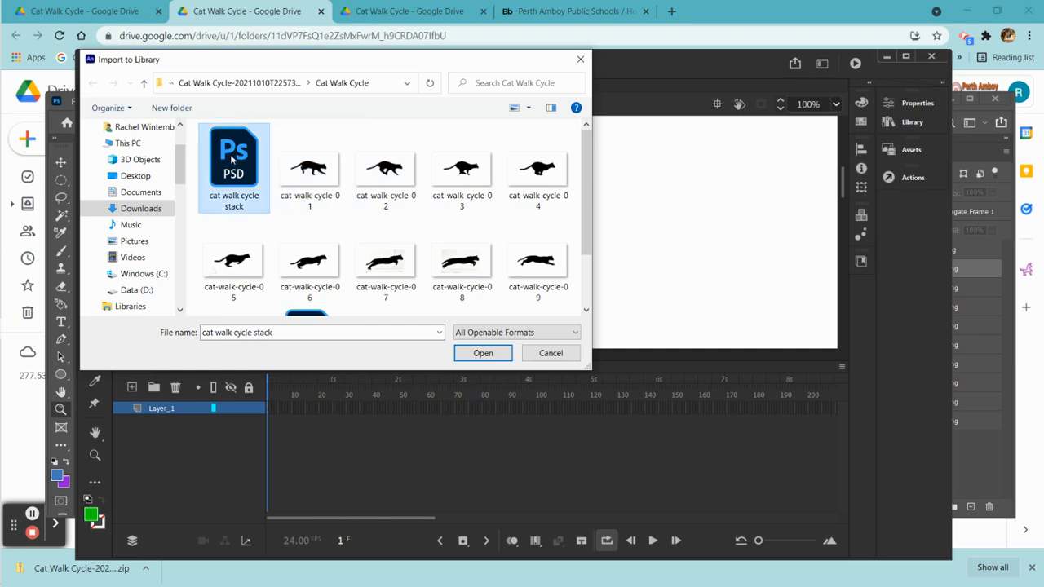
left_click(483, 353)
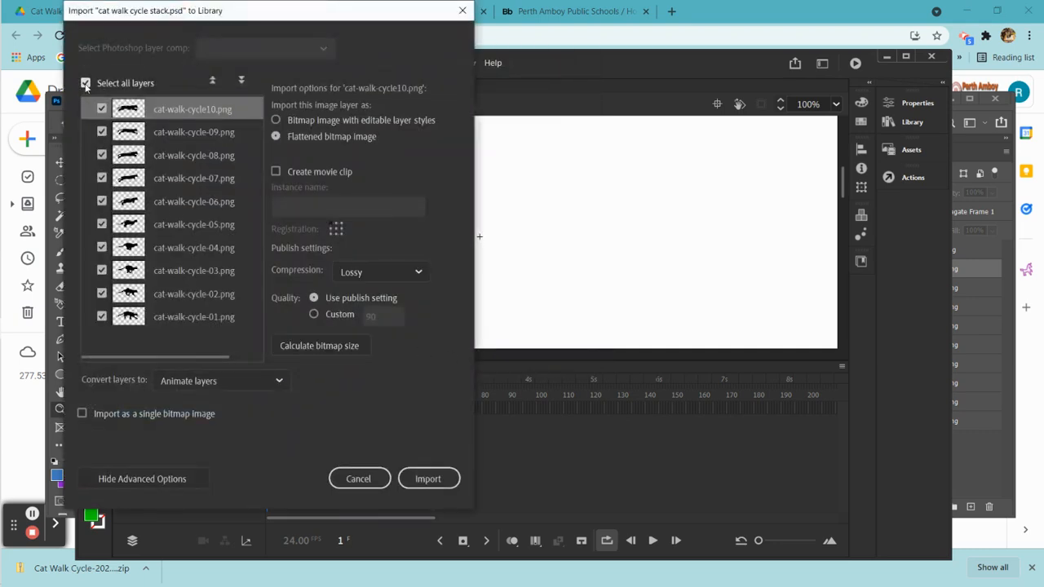
left_click(272, 381)
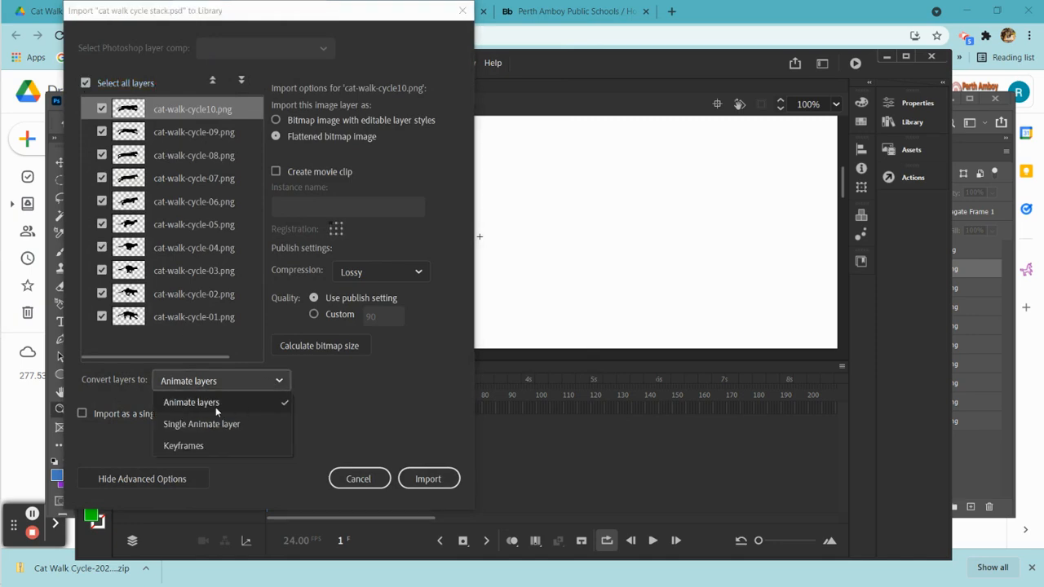
left_click(201, 445)
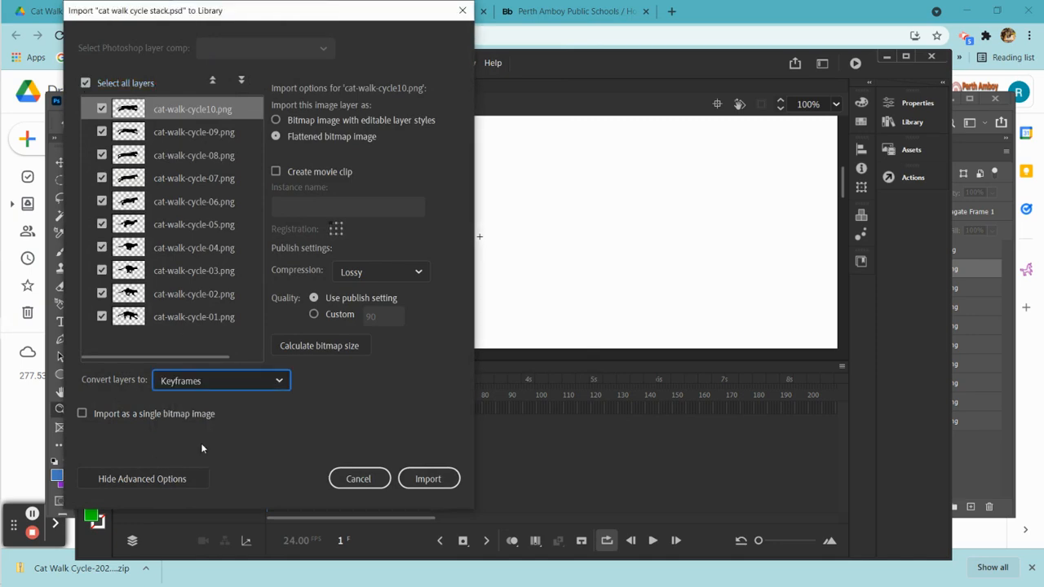
left_click(368, 479)
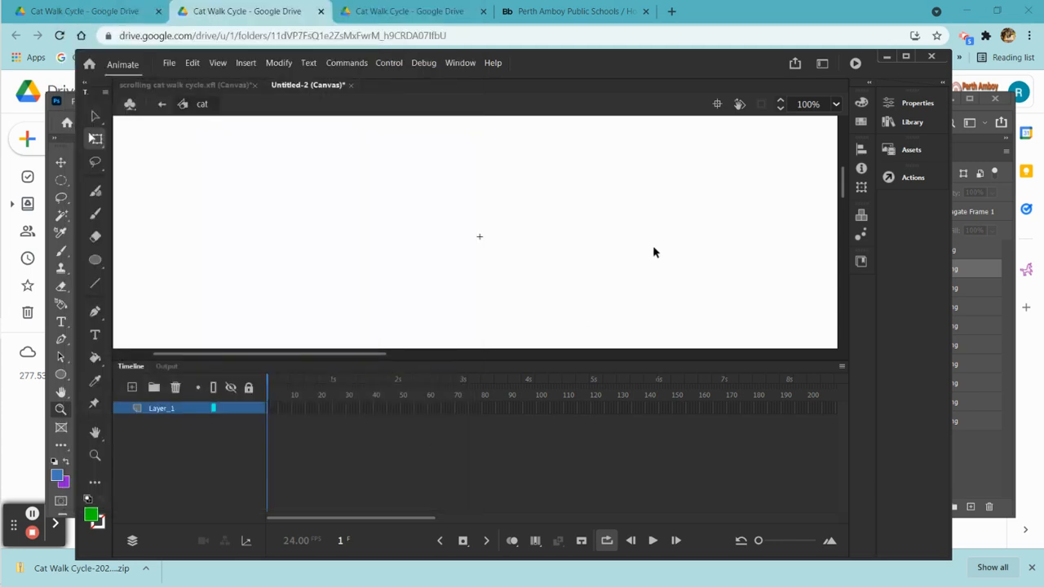
Show the document library, collapse the scrolling backdrop city.psd Asset folder and select the cat symbol
left_click(911, 122)
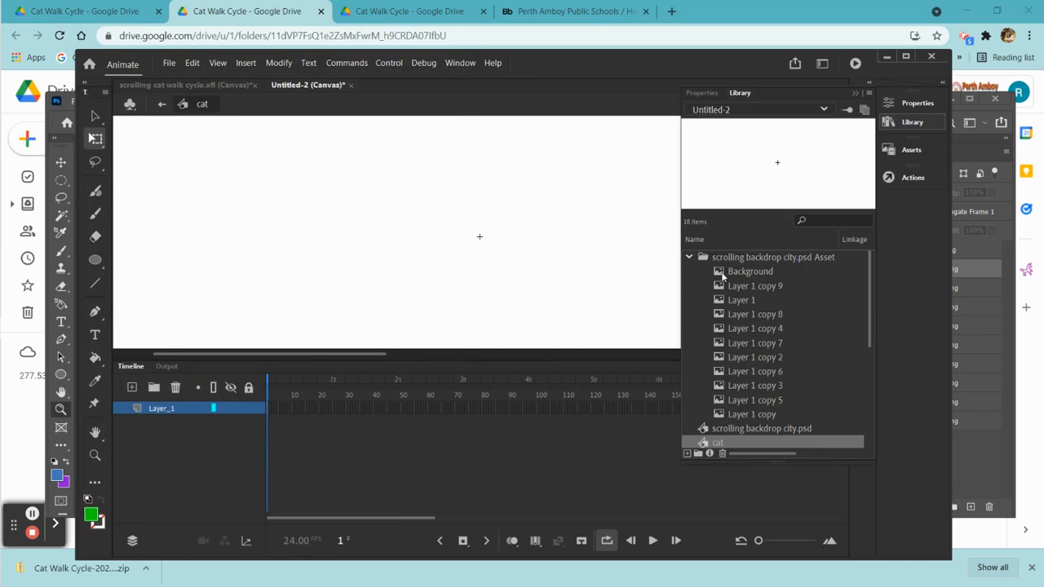
left_click_drag(872, 311, 873, 365)
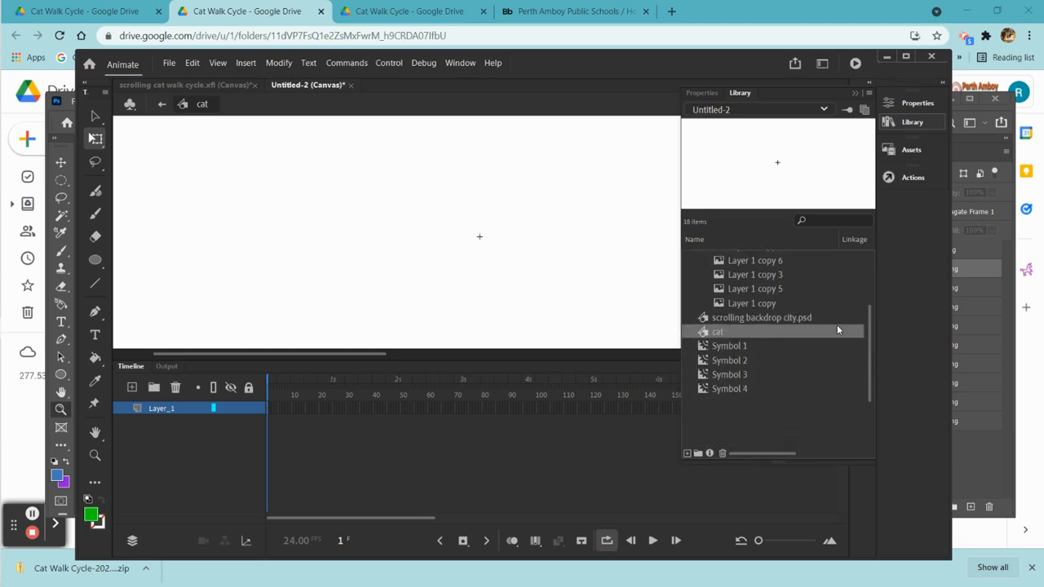
scroll(854, 273, "up", 3)
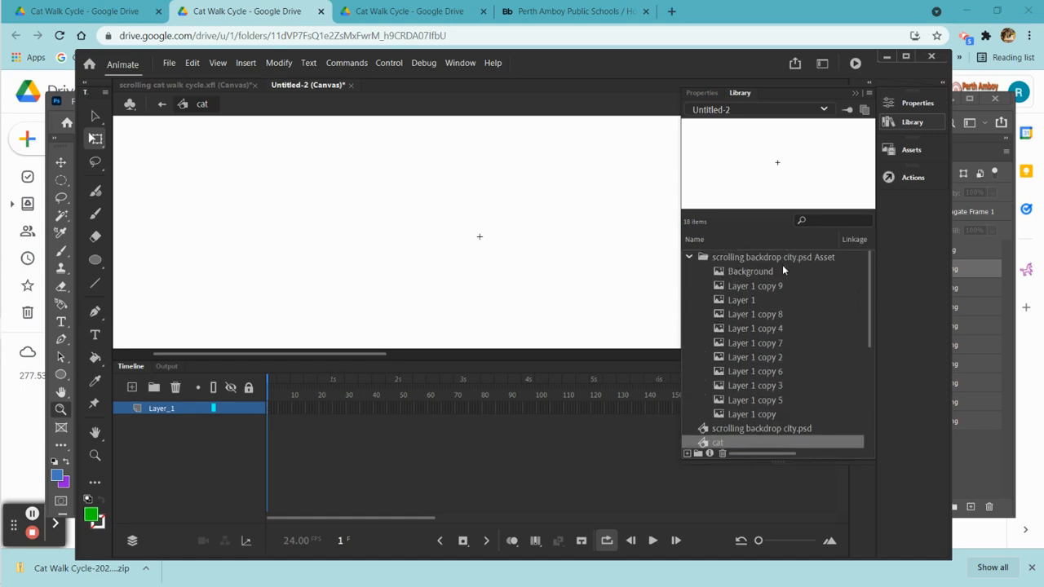
left_click(689, 258)
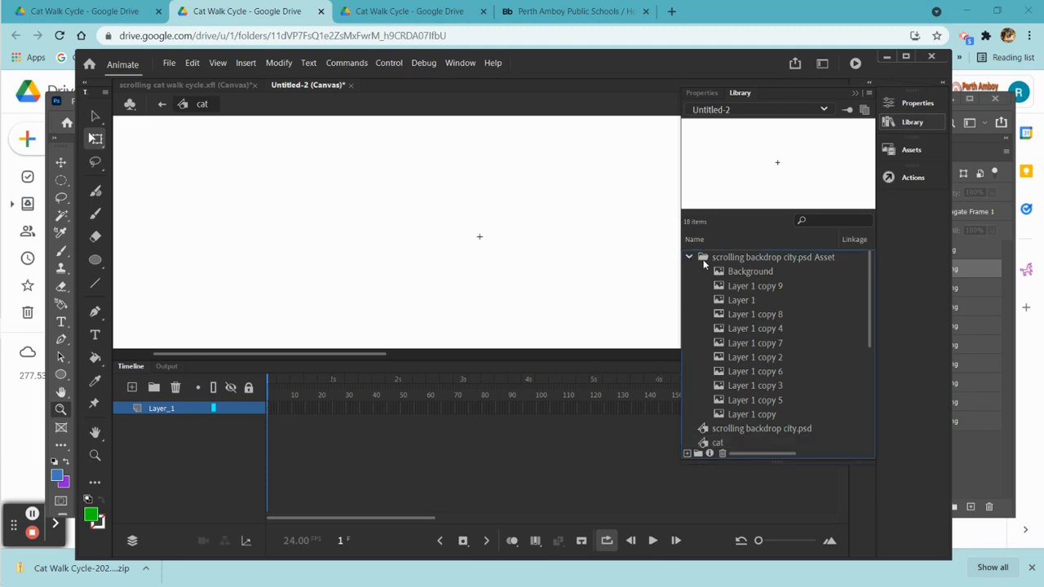
left_click(689, 257)
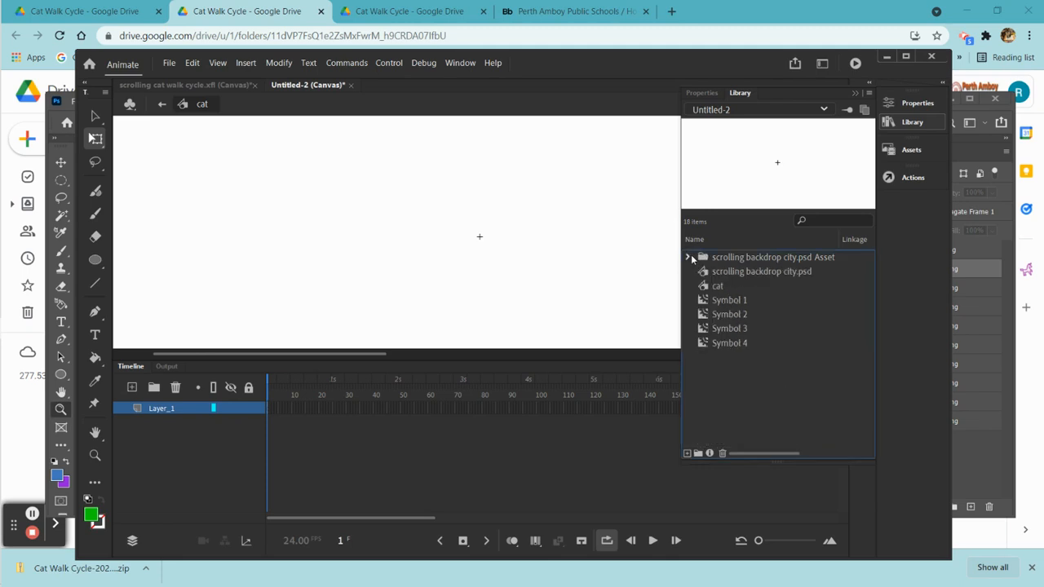
left_click(714, 287)
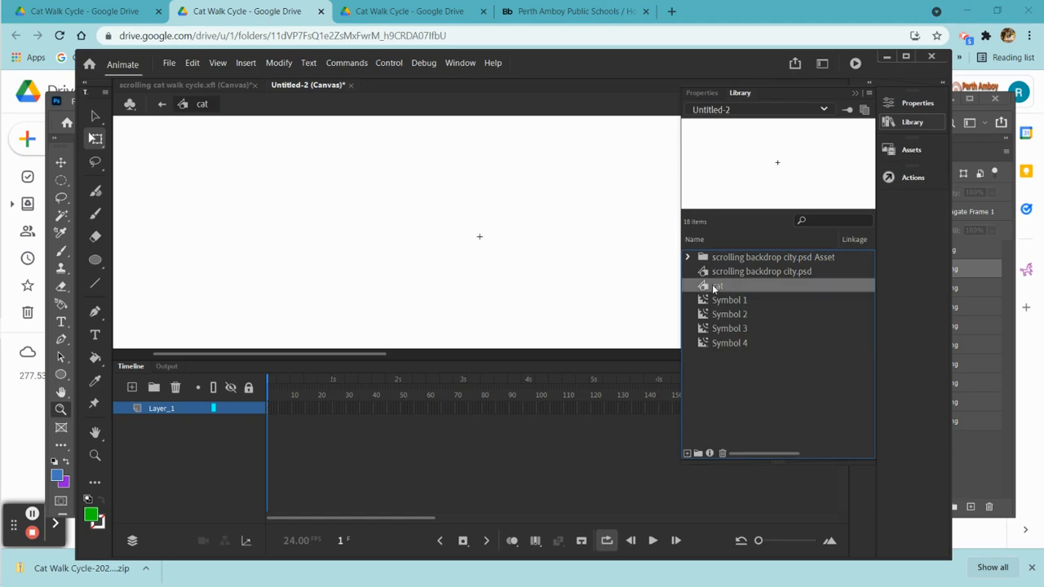
left_click(715, 301)
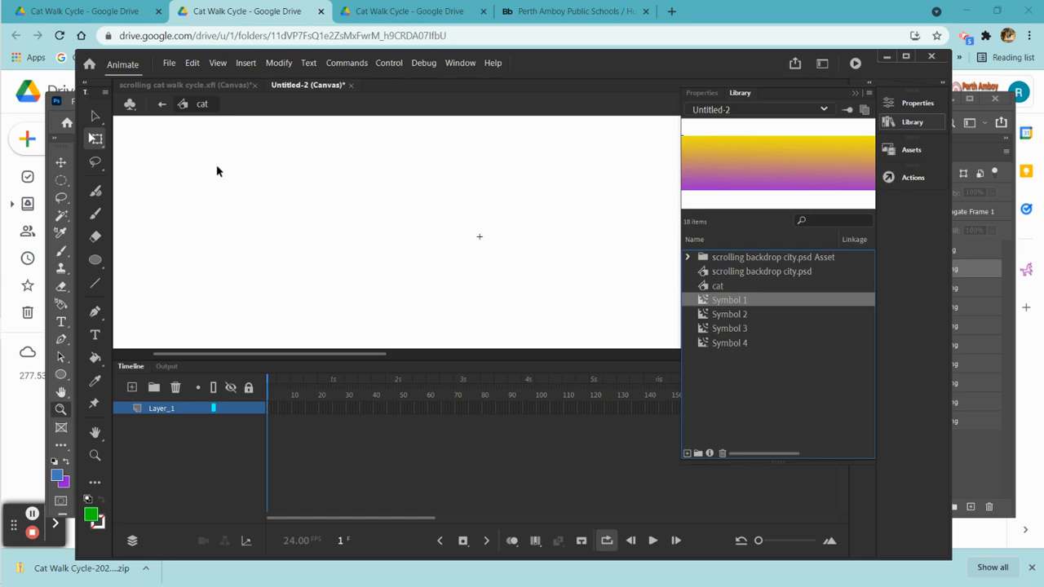
left_click(712, 290)
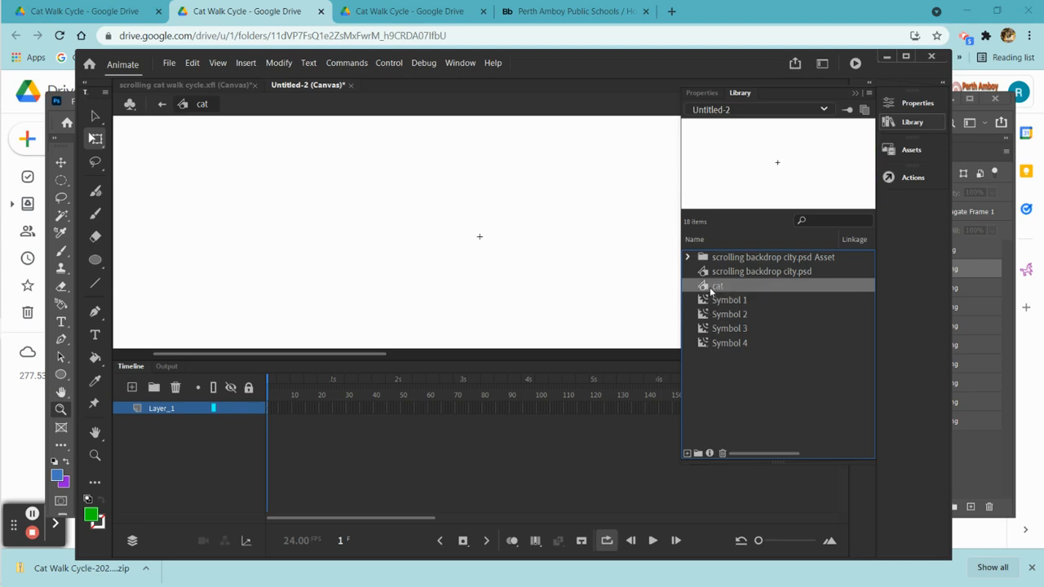
Import cat walk cycle stack.psd to the library with all layers selected and converted to keyframes
left_click(169, 64)
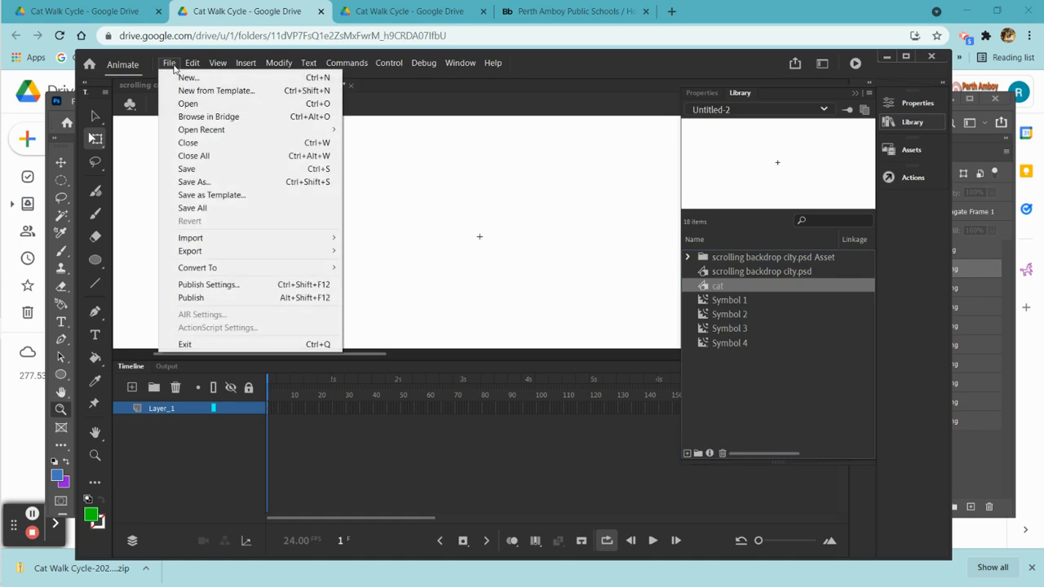
mouse_move(326, 238)
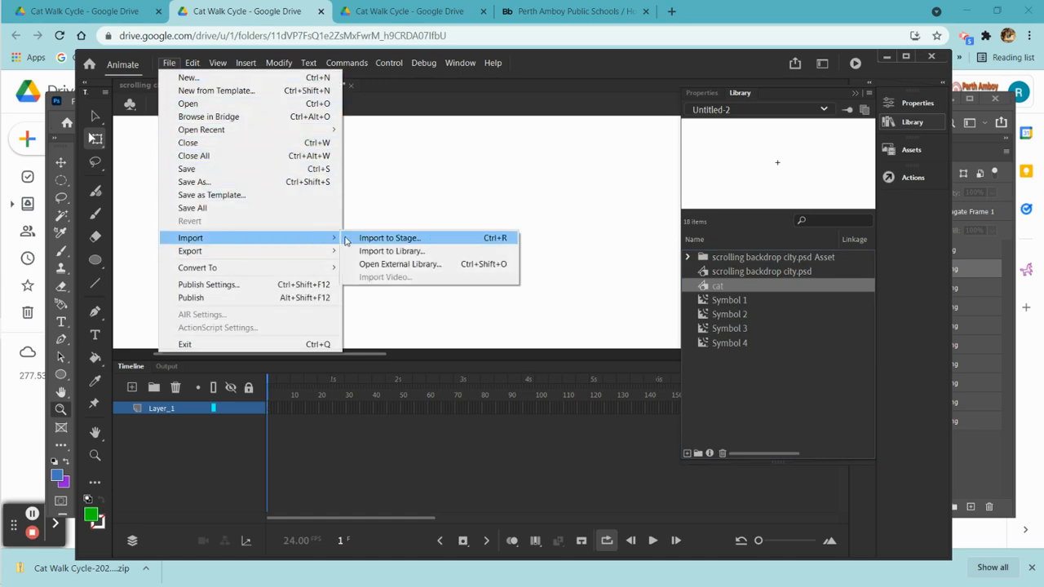
left_click(404, 250)
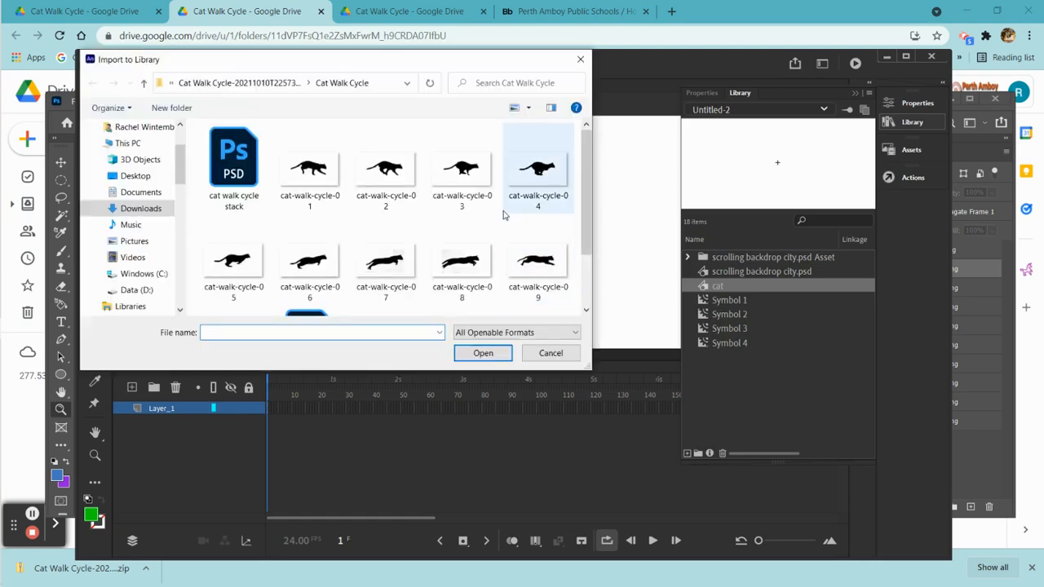
left_click(242, 174)
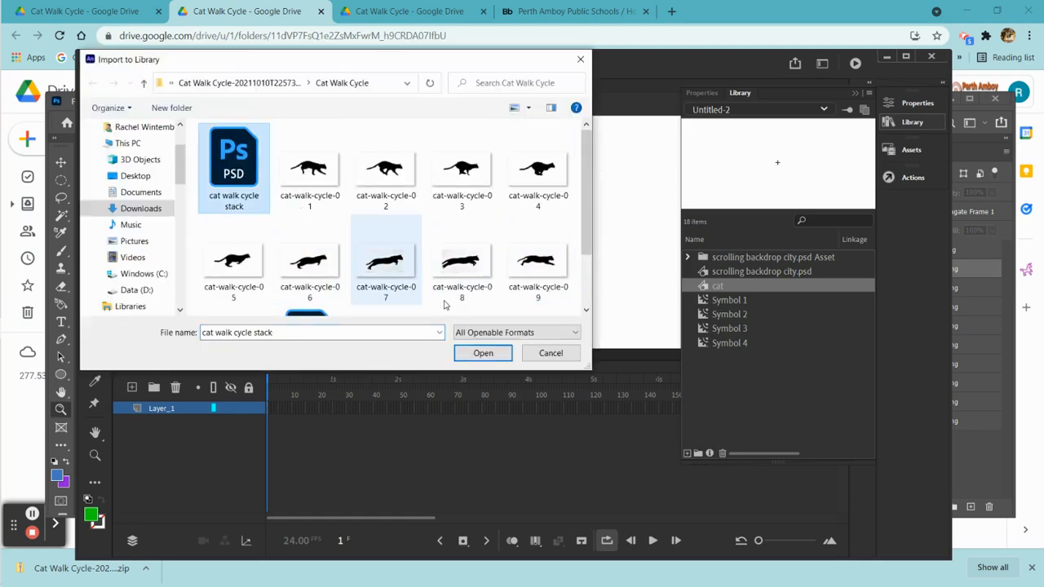
left_click(482, 352)
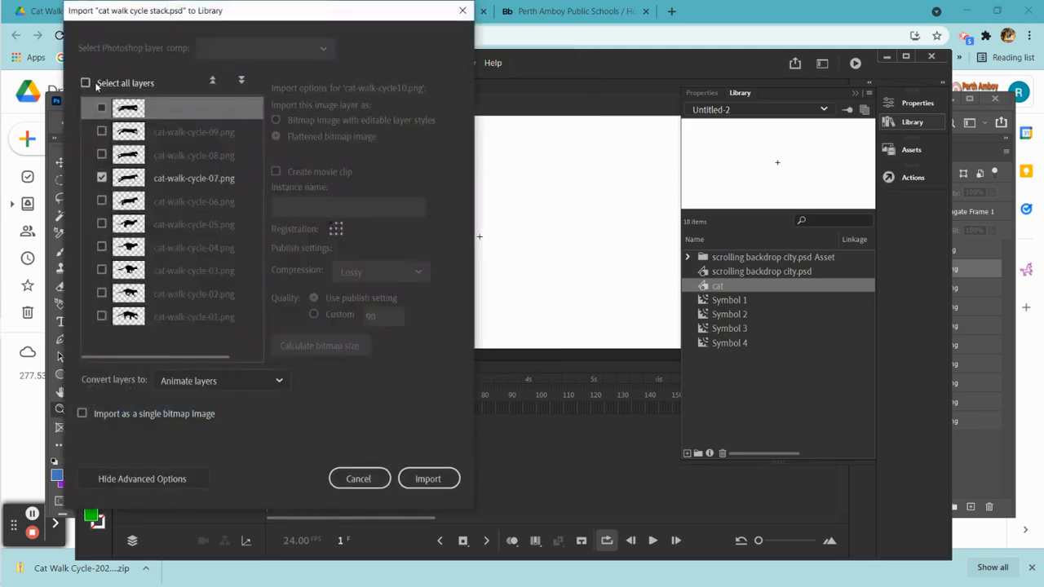
left_click(86, 83)
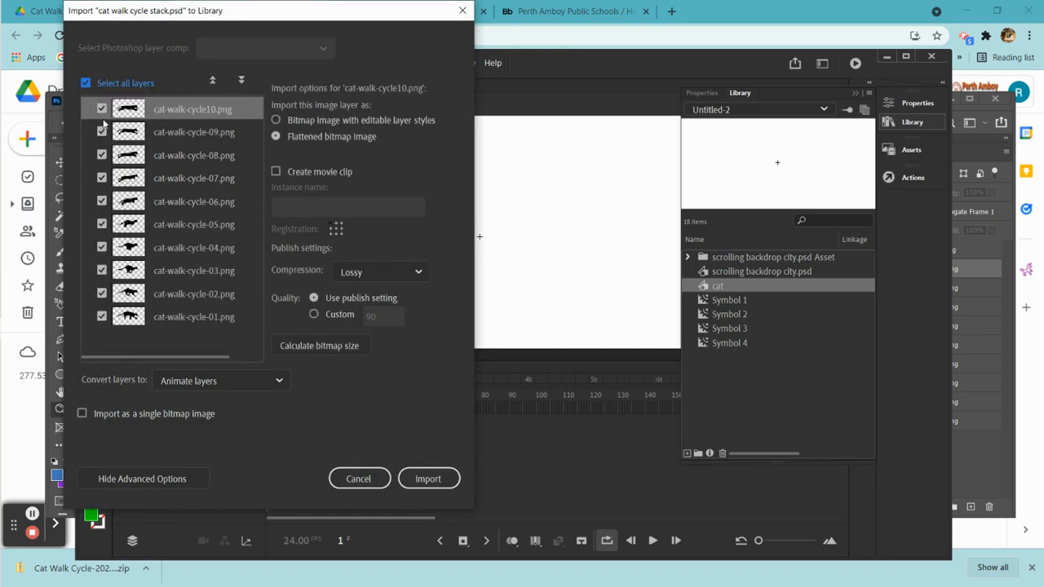
left_click(276, 382)
left_click(214, 446)
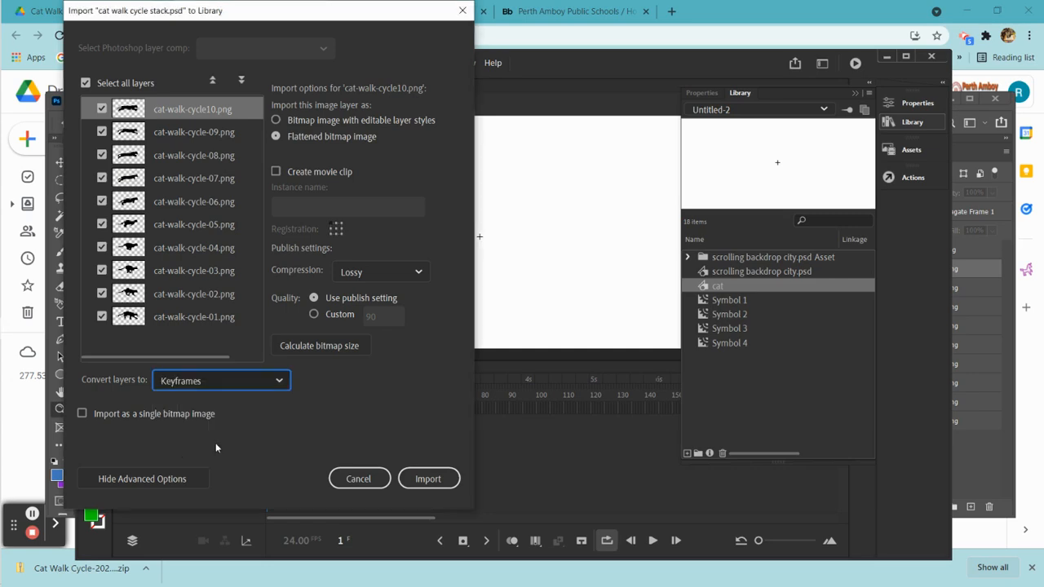
left_click(424, 482)
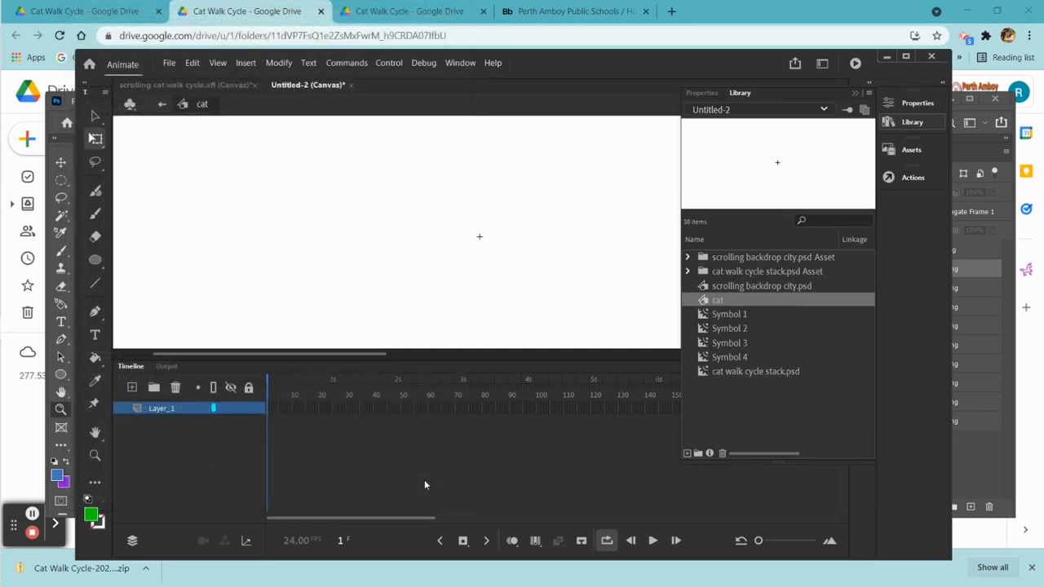
Place cat-walk-cycle-01.png on the cat symbol's stage in frame 1 and duplicate that frame into the next one
left_click(689, 270)
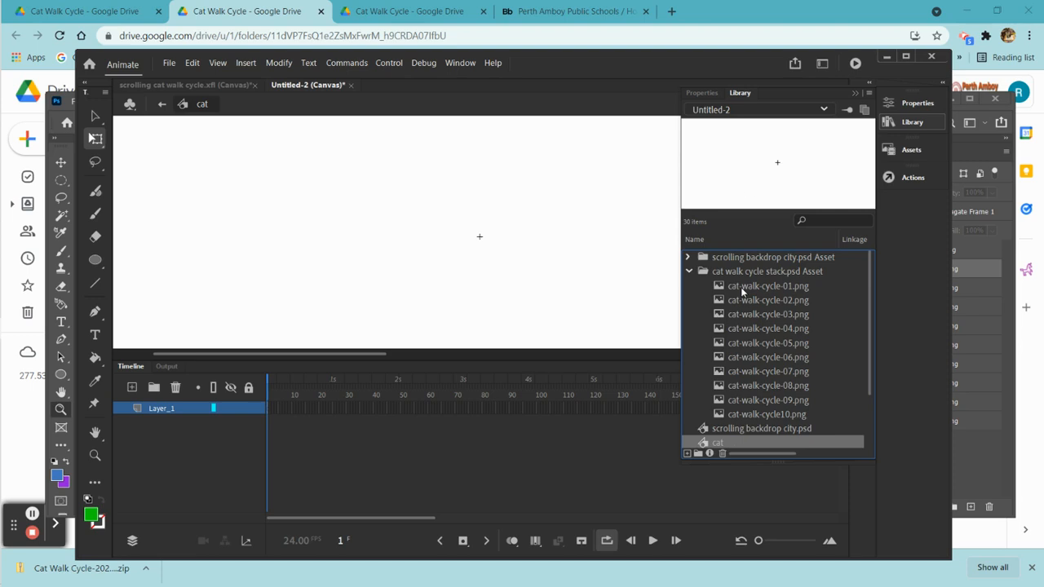
left_click_drag(741, 287, 321, 279)
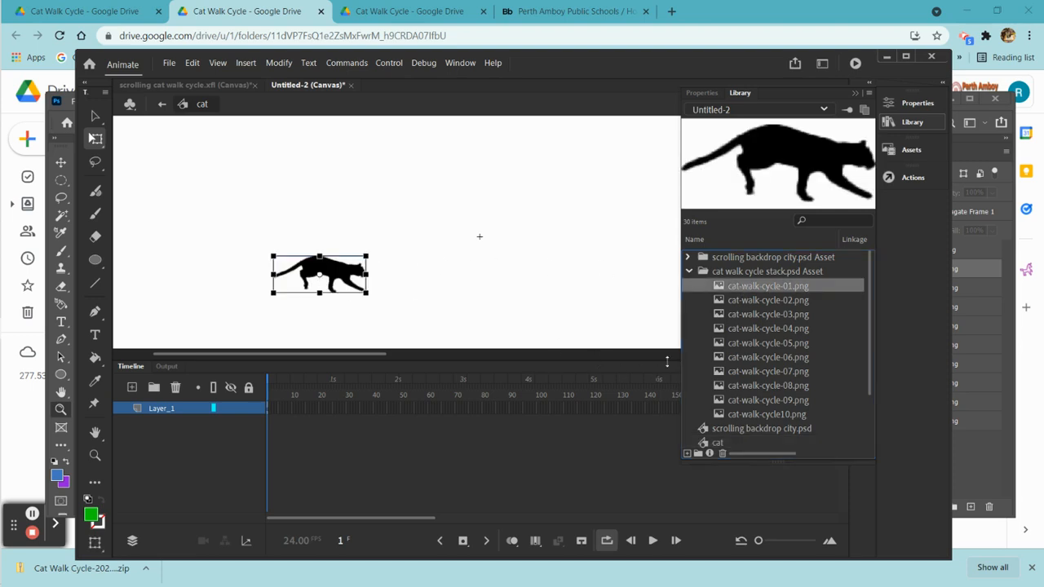
right_click(268, 407)
left_click(318, 235)
right_click(269, 407)
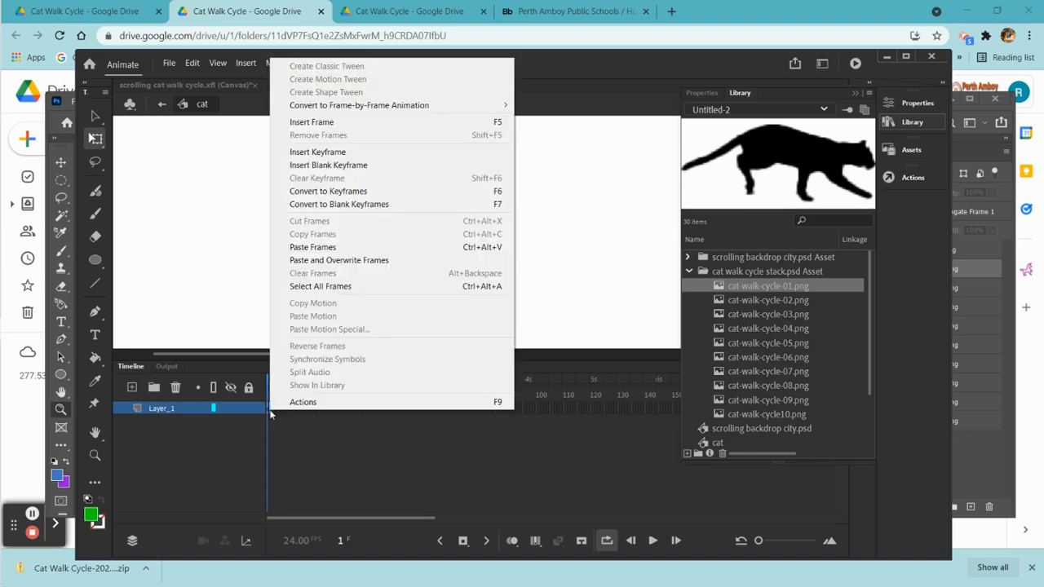
left_click(311, 247)
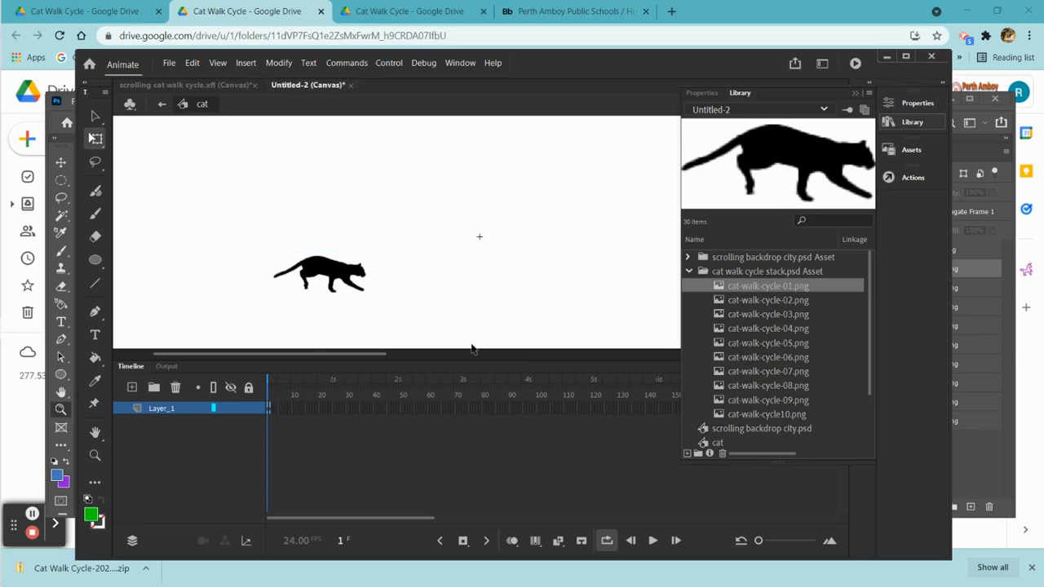
Insert a blank keyframe at frame 4 of Layer_1 and place cat-walk-cycle-02.png from the library on the stage
left_click(273, 408)
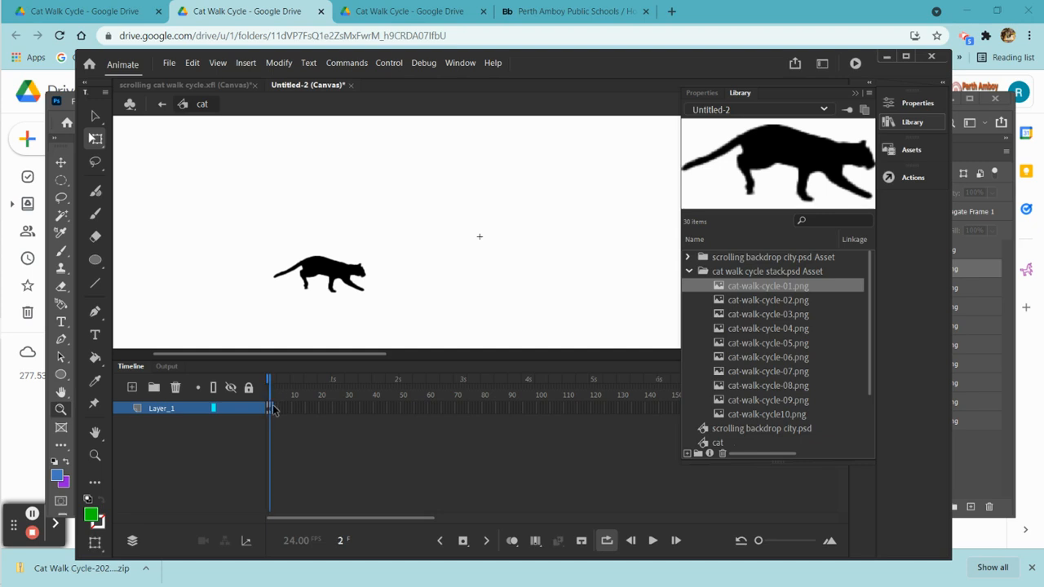
right_click(273, 408)
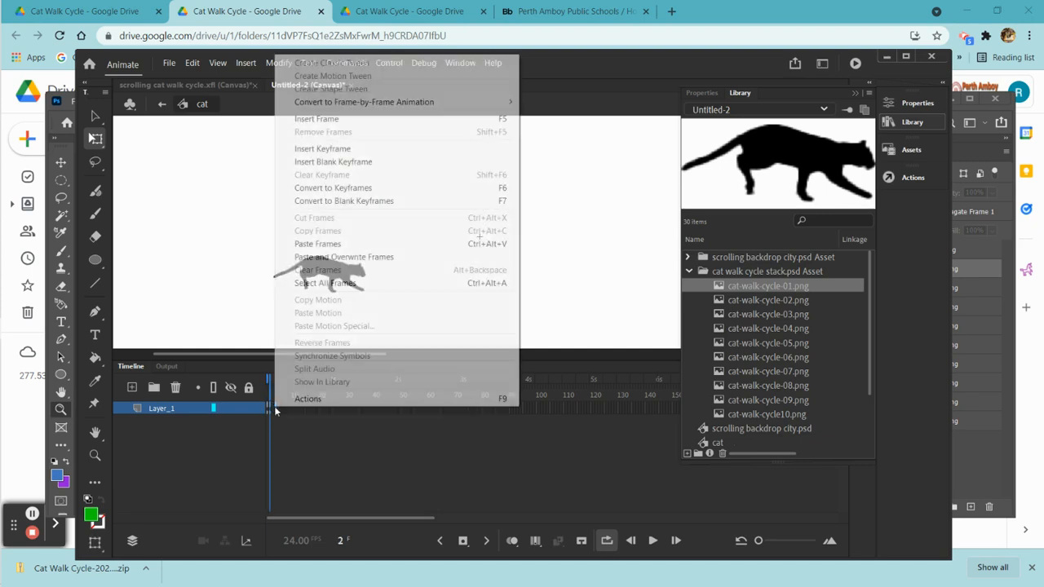
left_click(342, 162)
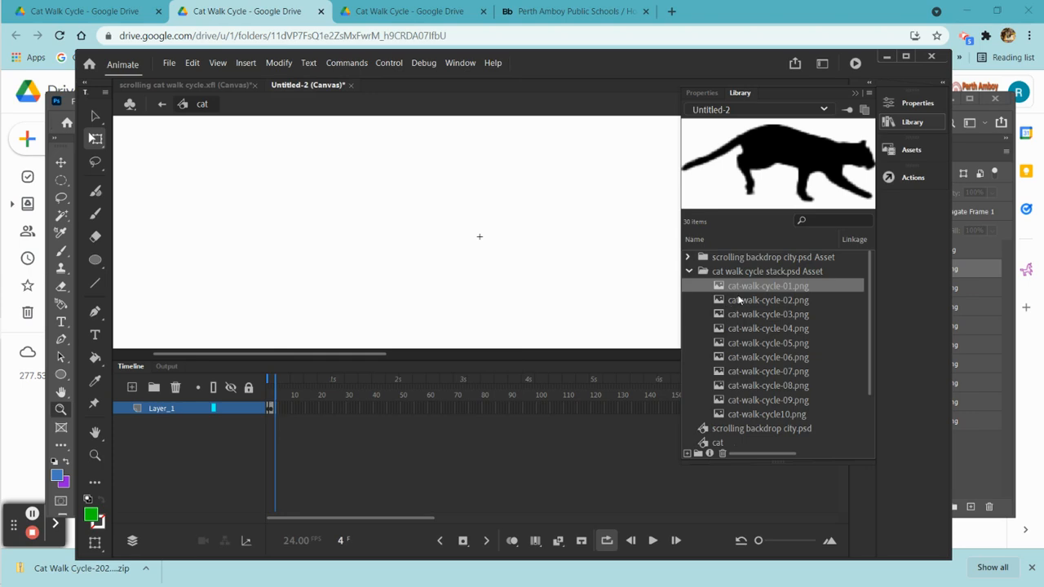
left_click_drag(734, 300, 367, 304)
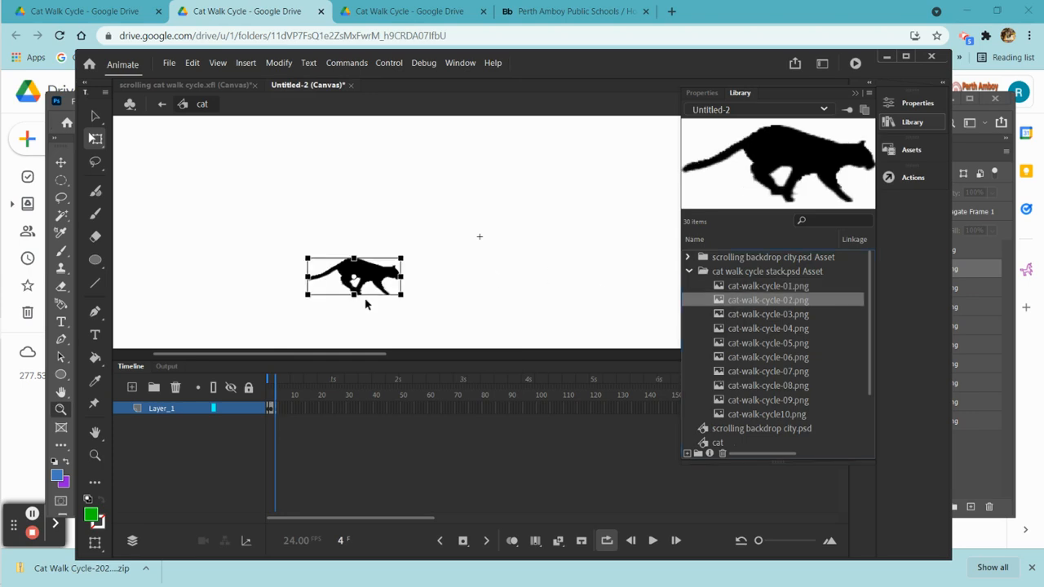
Turn on onion skinning and align the second cat pose over the ghosted first pose
left_click(511, 540)
left_click_drag(369, 278, 329, 270)
Duplicate the second cat pose by copying frame 4 of Layer_1 and pasting it into frame 5
right_click(274, 407)
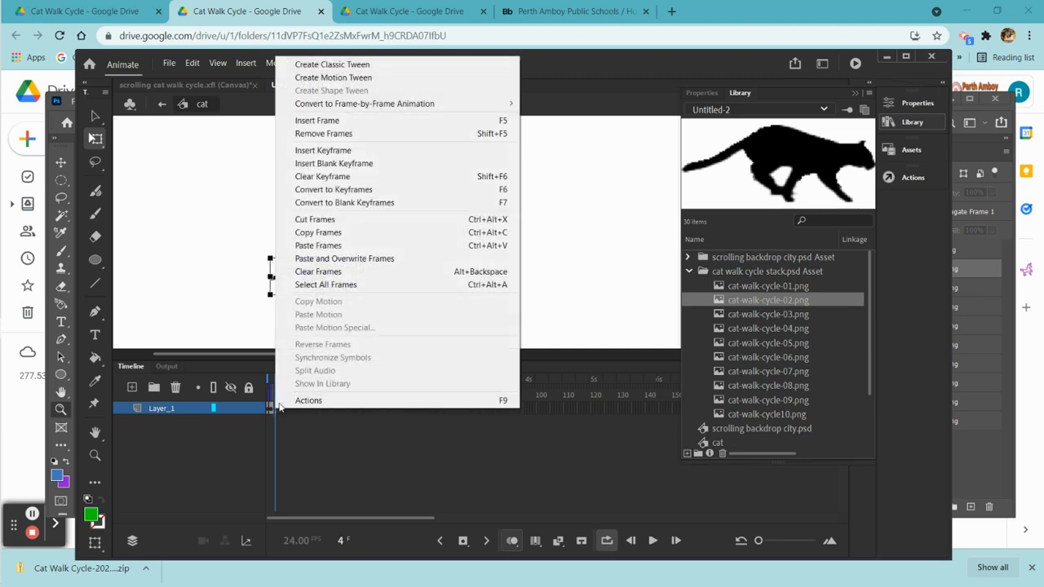
left_click(318, 232)
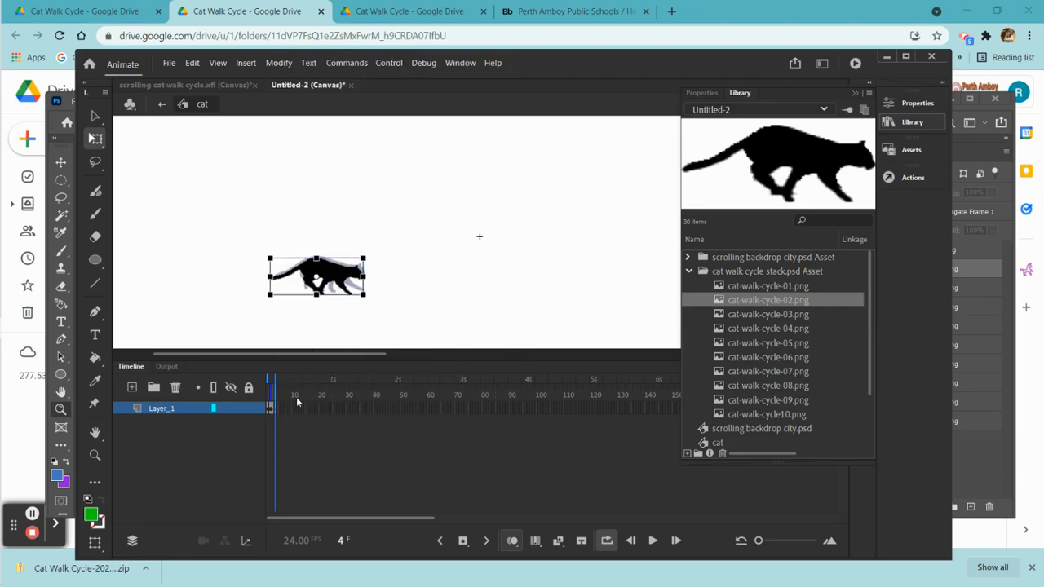
right_click(279, 413)
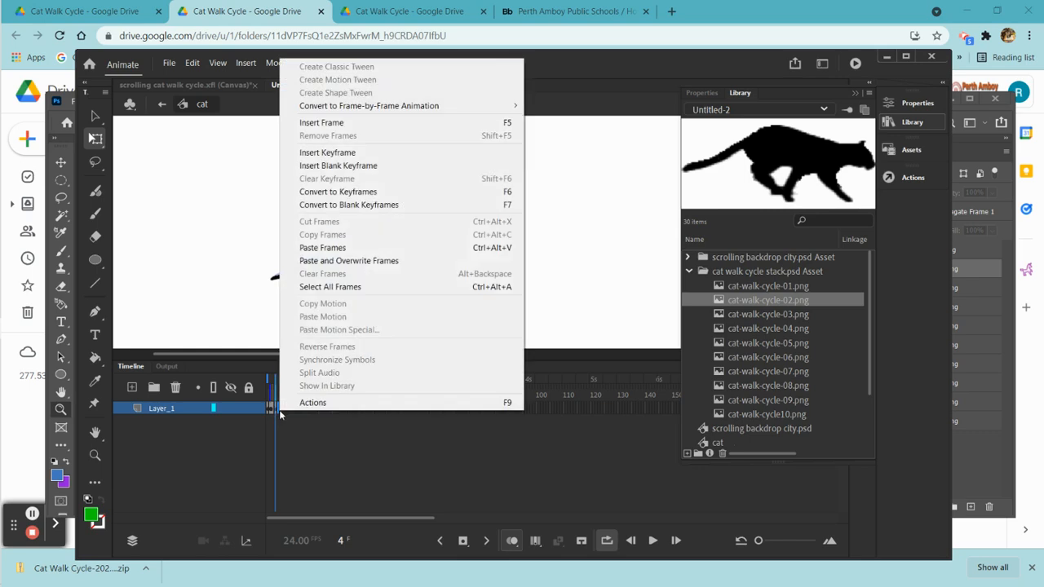
left_click(408, 247)
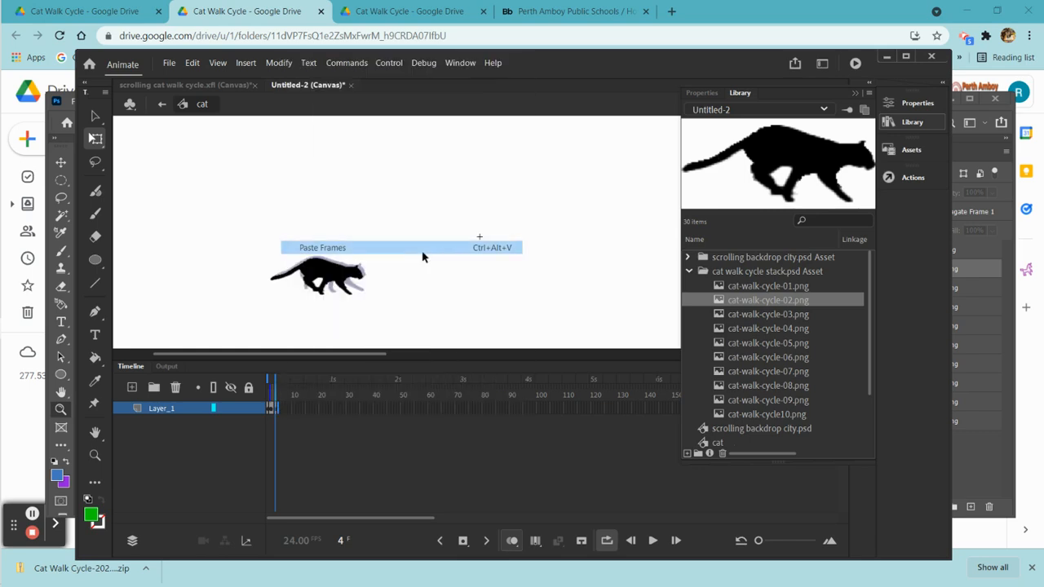
Insert a blank keyframe at frame 6 and place cat-walk-cycle-03.png over the ghosted second pose
right_click(281, 412)
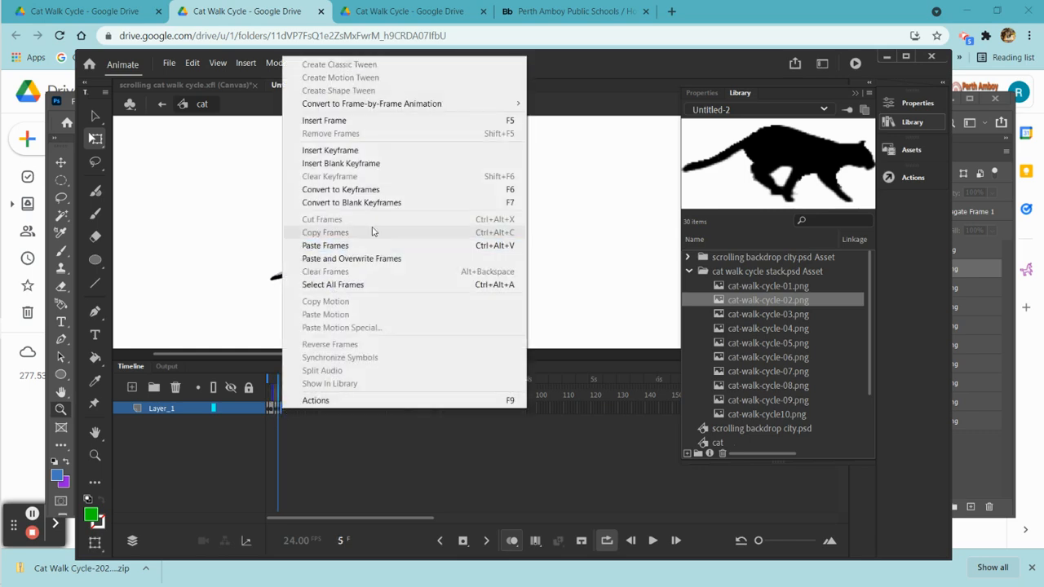
left_click(379, 164)
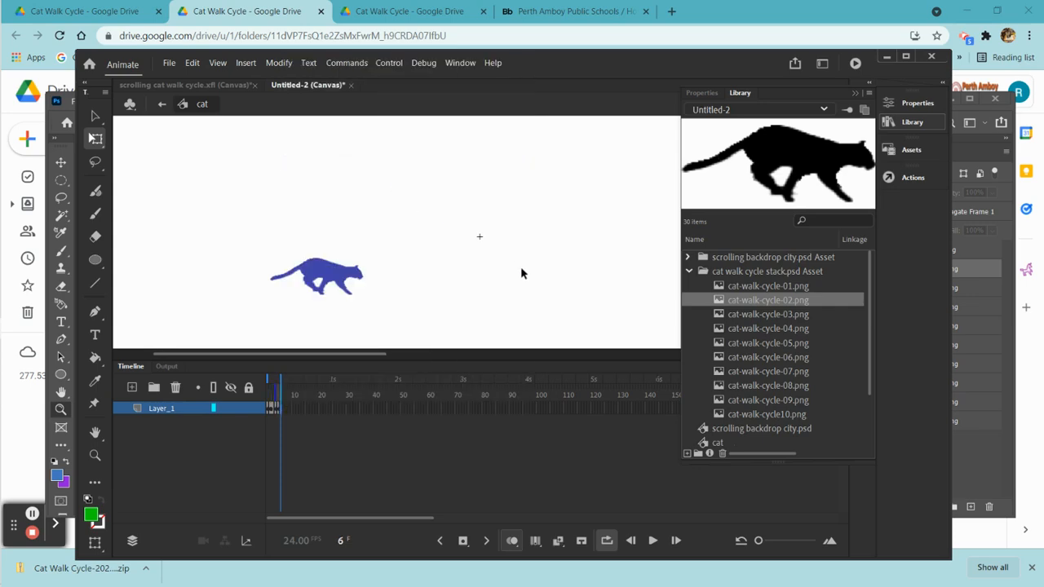
left_click_drag(745, 314, 339, 278)
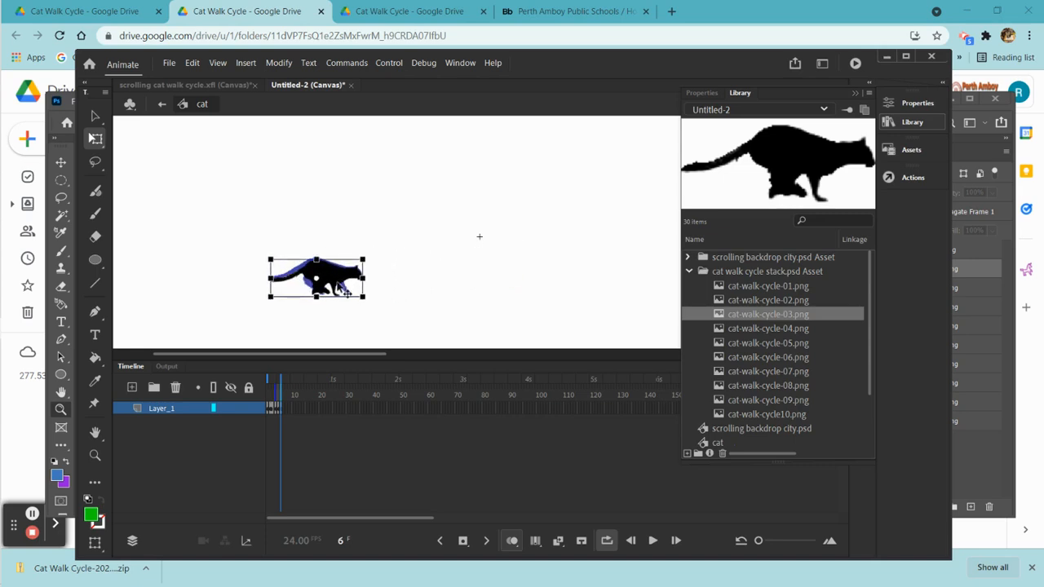
Copy frame 6 with the third cat pose and paste it into frame 7
right_click(281, 407)
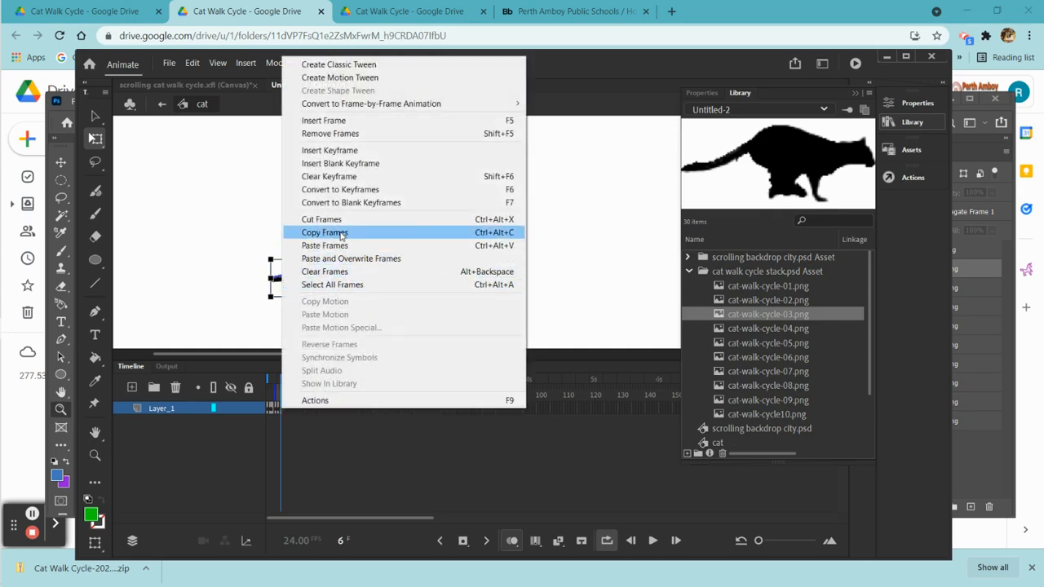
left_click(341, 233)
left_click(283, 412)
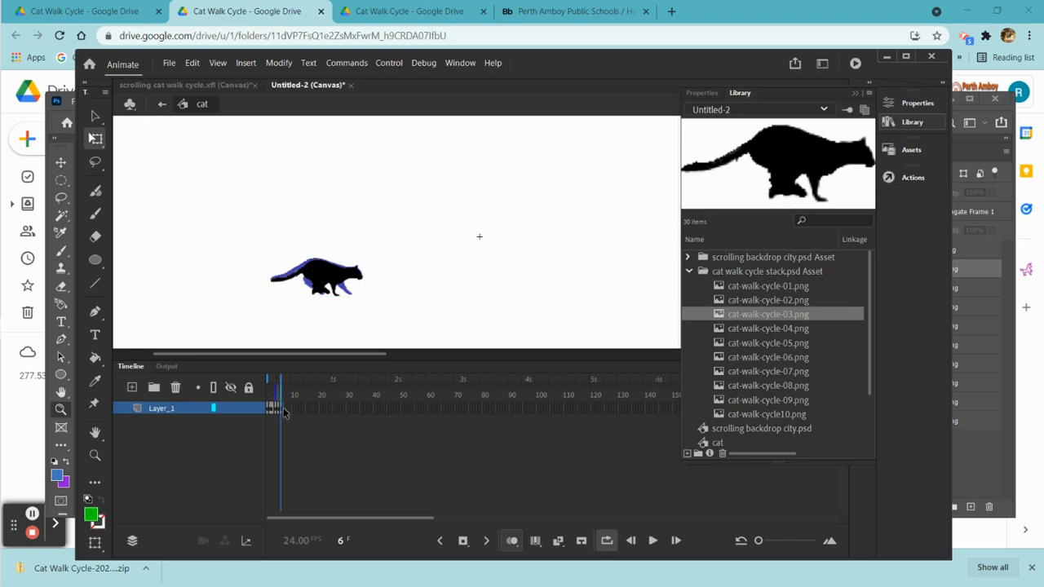
right_click(283, 412)
left_click(331, 253)
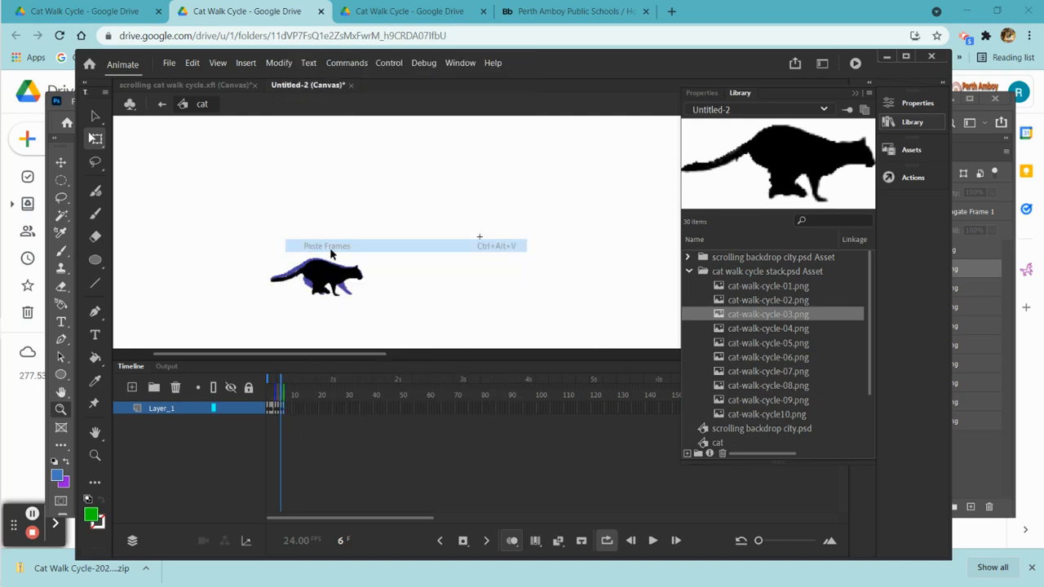
Insert a blank keyframe at frame 8, align cat-walk-cycle-04.png over the ghosted third pose, and copy that frame
left_click(286, 410)
right_click(285, 411)
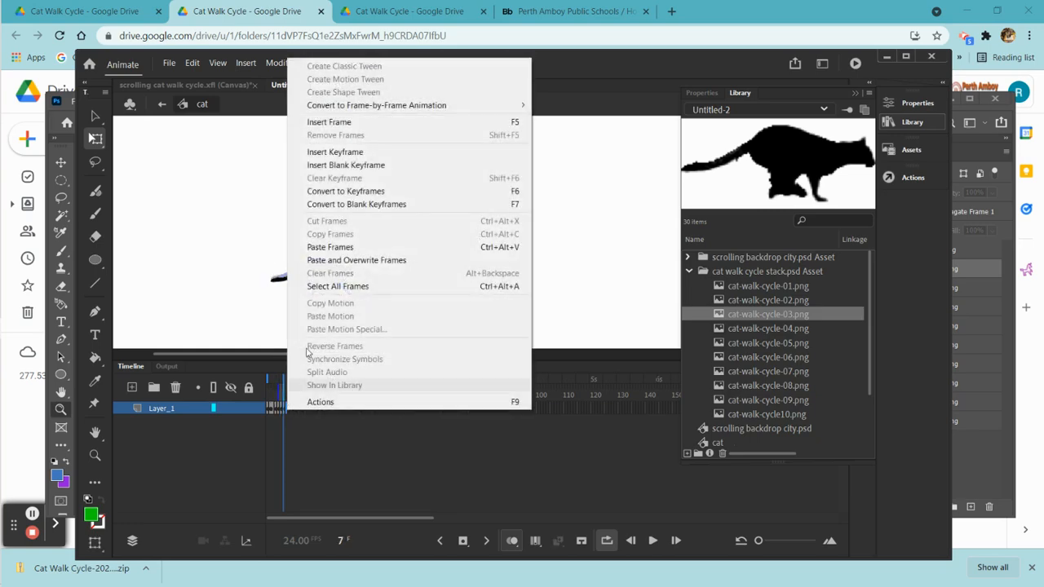
left_click(363, 164)
left_click_drag(728, 328, 328, 286)
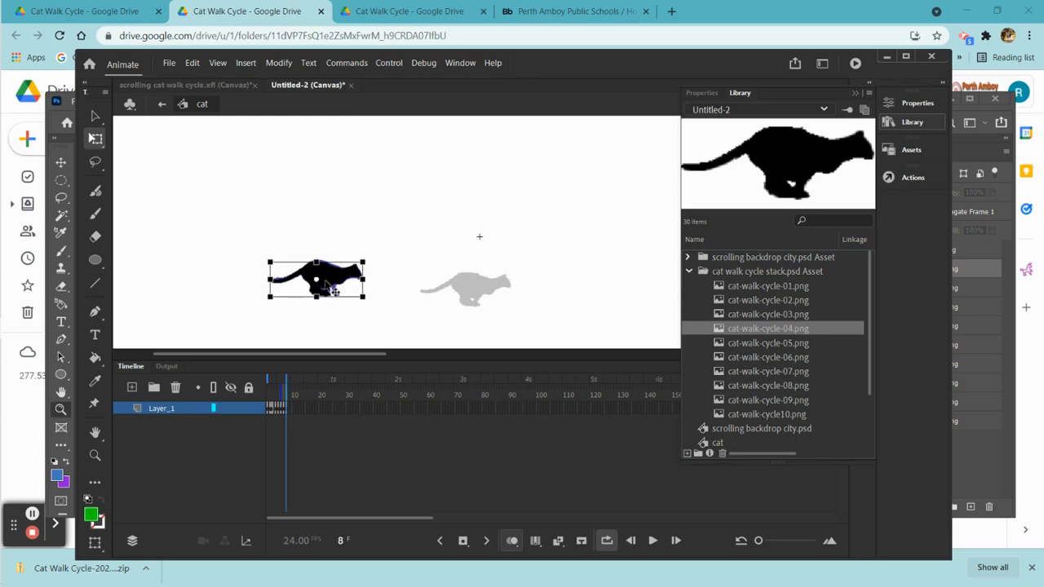
right_click(286, 406)
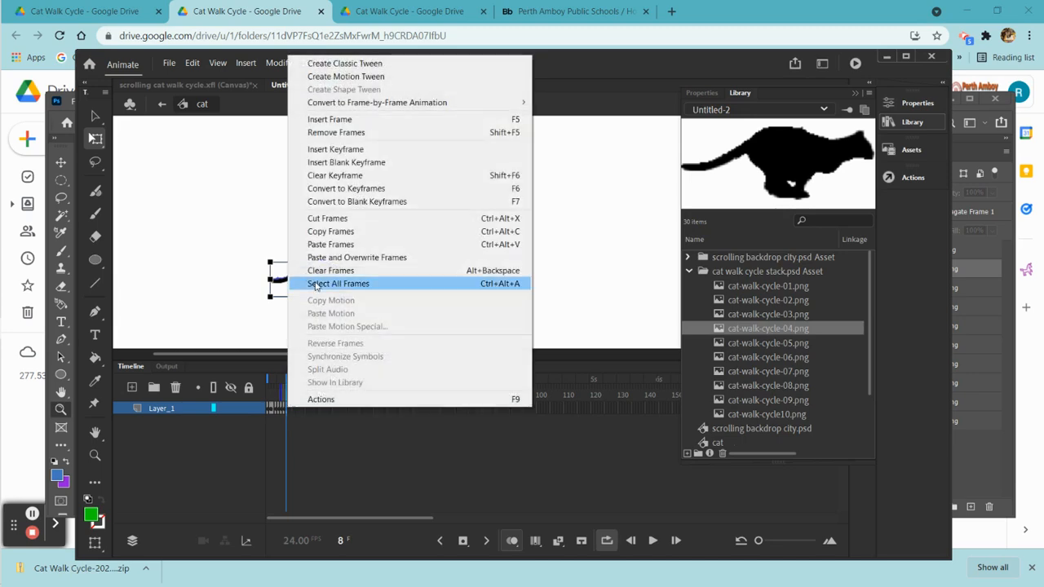
left_click(339, 233)
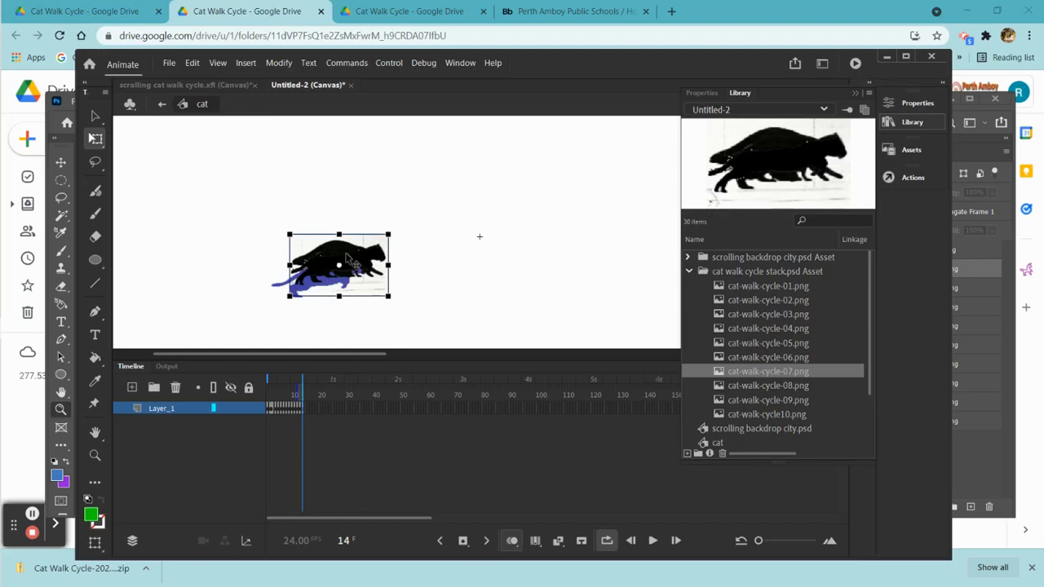
Delete the overlapping-silhouette image cat-walk-cycle-07.png from frame 14
left_click_drag(346, 259, 466, 261)
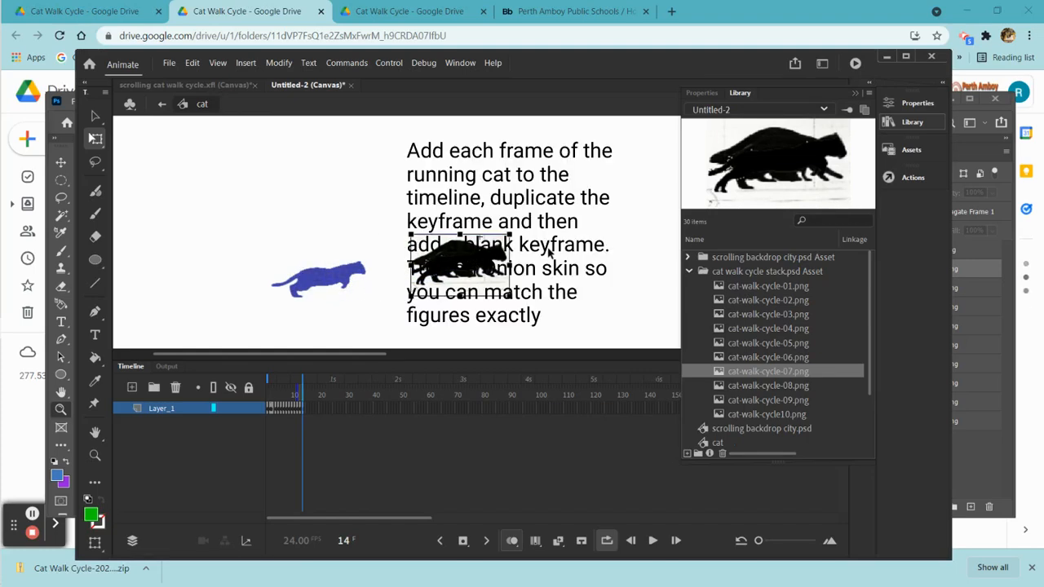
key("ctrl+z")
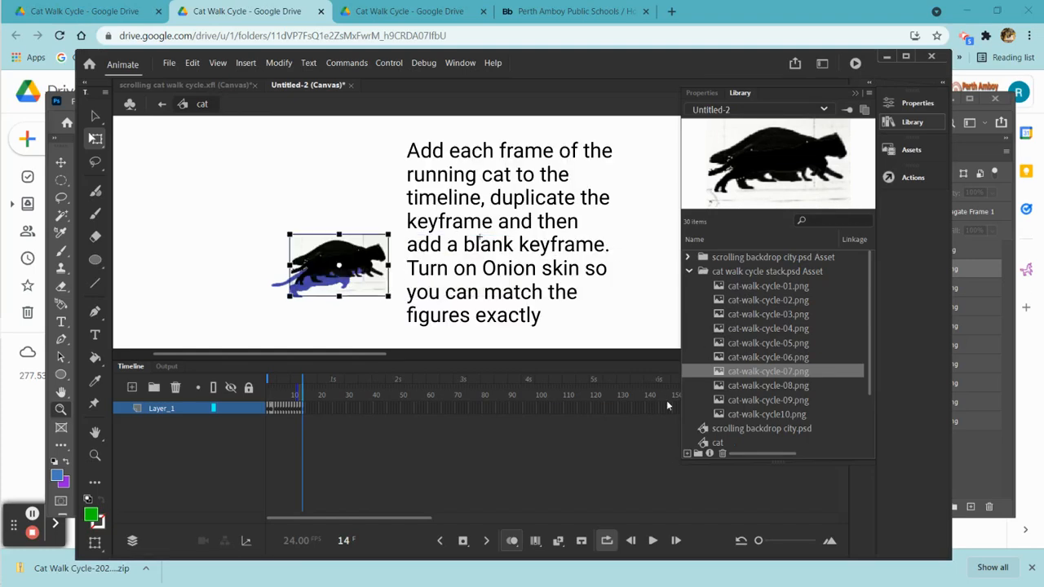
key("Delete")
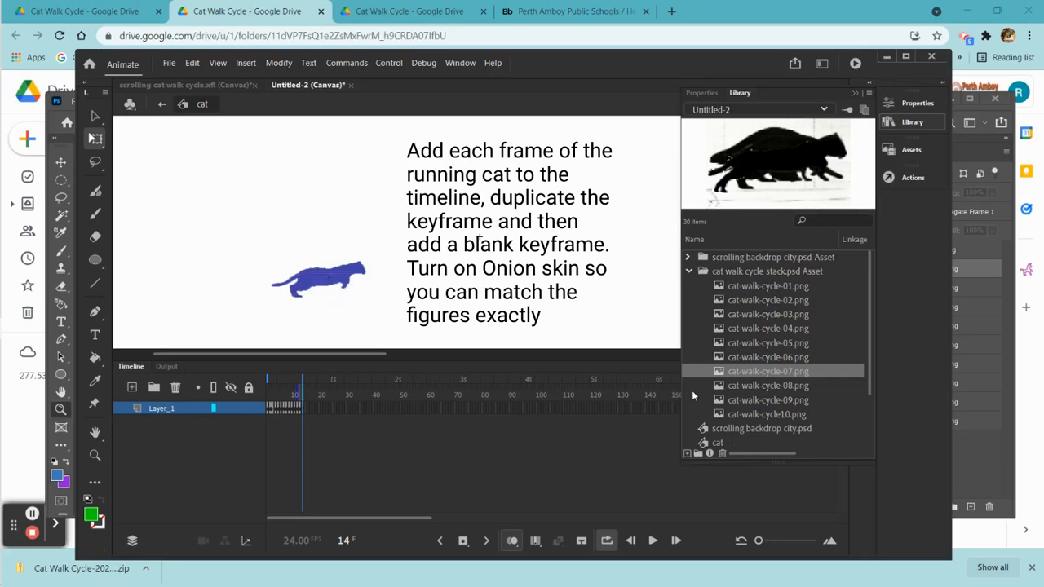
Try cat-walk-cycle-08.png on frame 14, remove it, and place cat-walk-cycle-09.png over the ghosted previous pose instead
left_click_drag(732, 387, 563, 303)
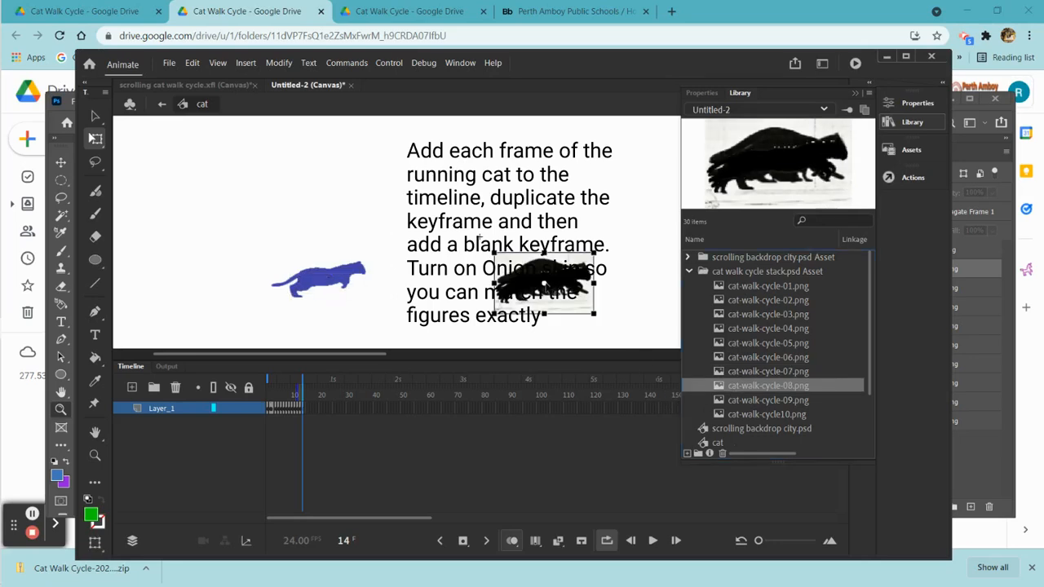
key("Delete")
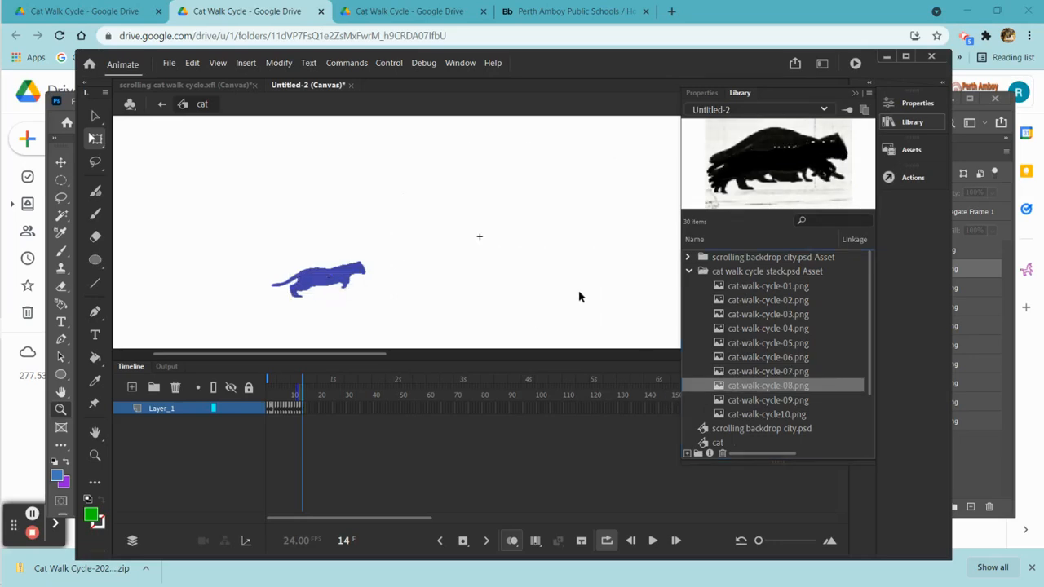
left_click_drag(748, 400, 334, 278)
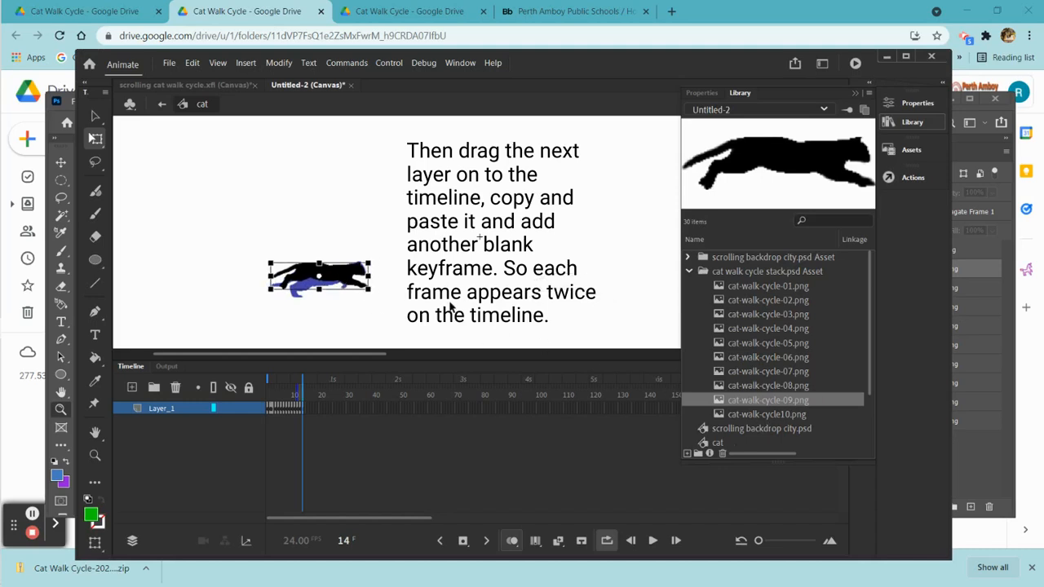
Copy frame 14 with the cat-walk-cycle-09.png pose and paste it into frame 15
right_click(303, 410)
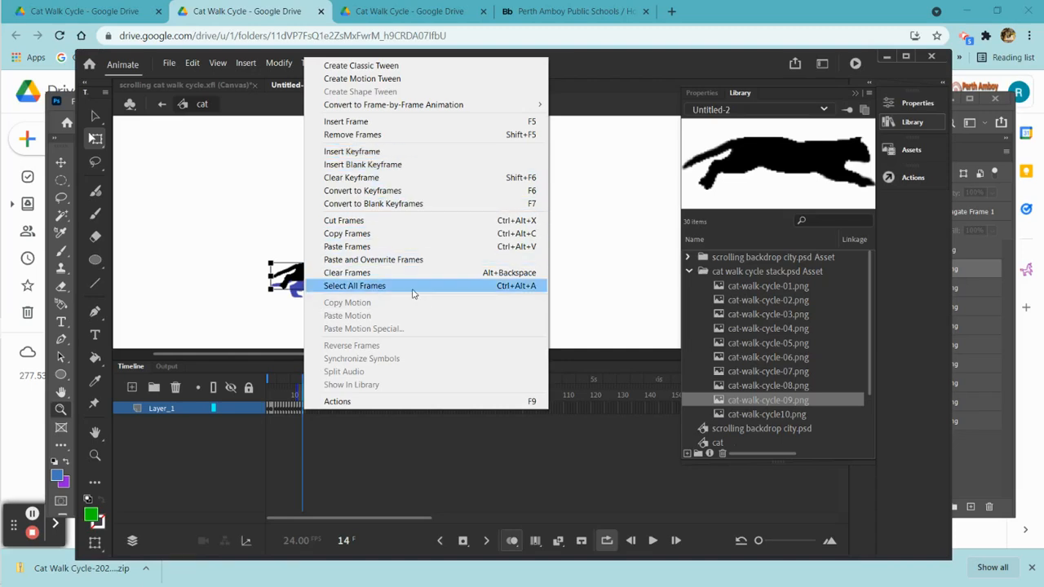
left_click(385, 235)
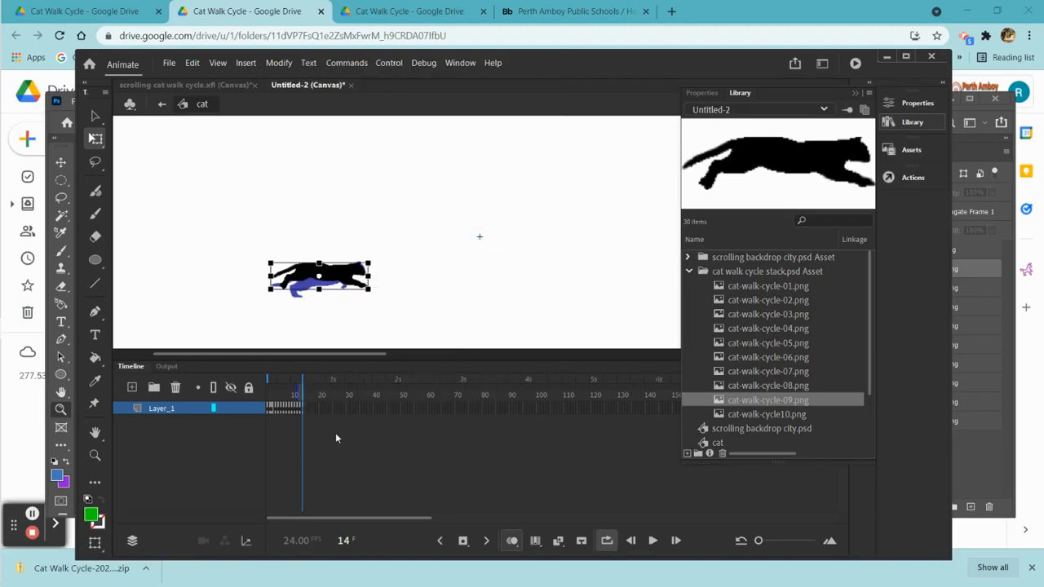
right_click(305, 410)
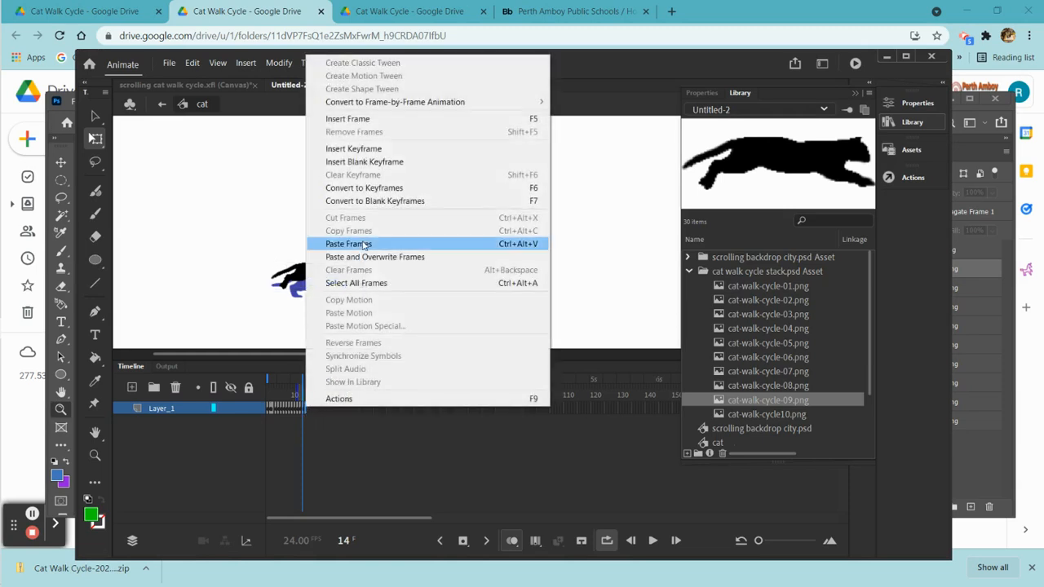
left_click(368, 245)
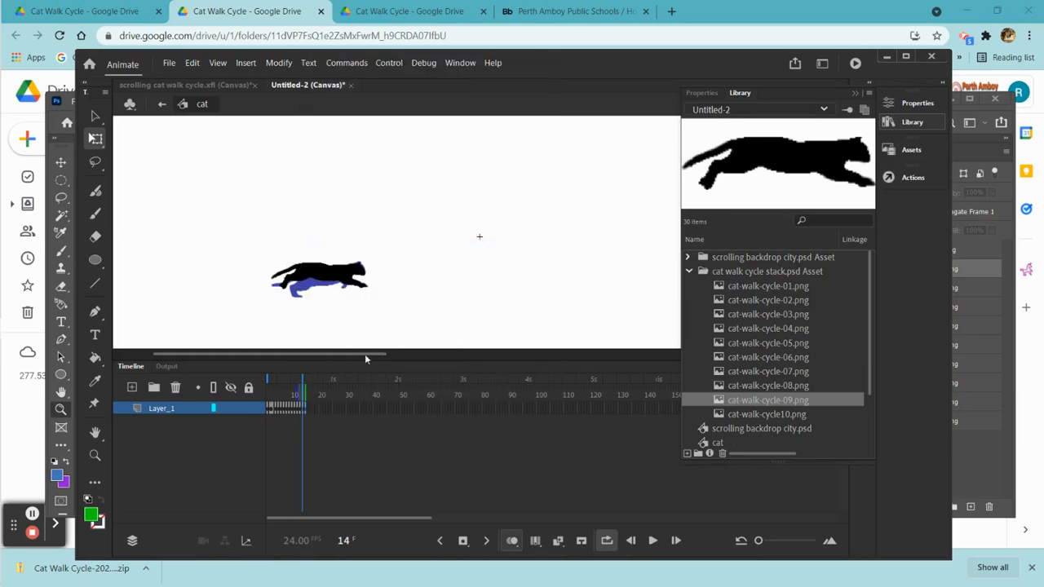
Insert a blank keyframe at frame 17 and place cat-walk-cycle10.png over the ghosted previous pose
left_click(310, 412)
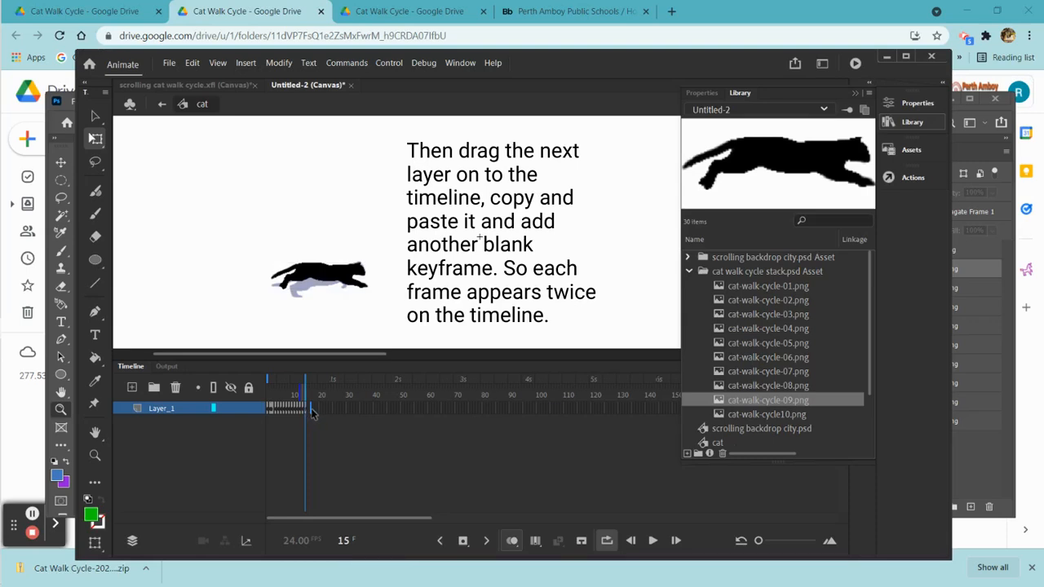
right_click(310, 415)
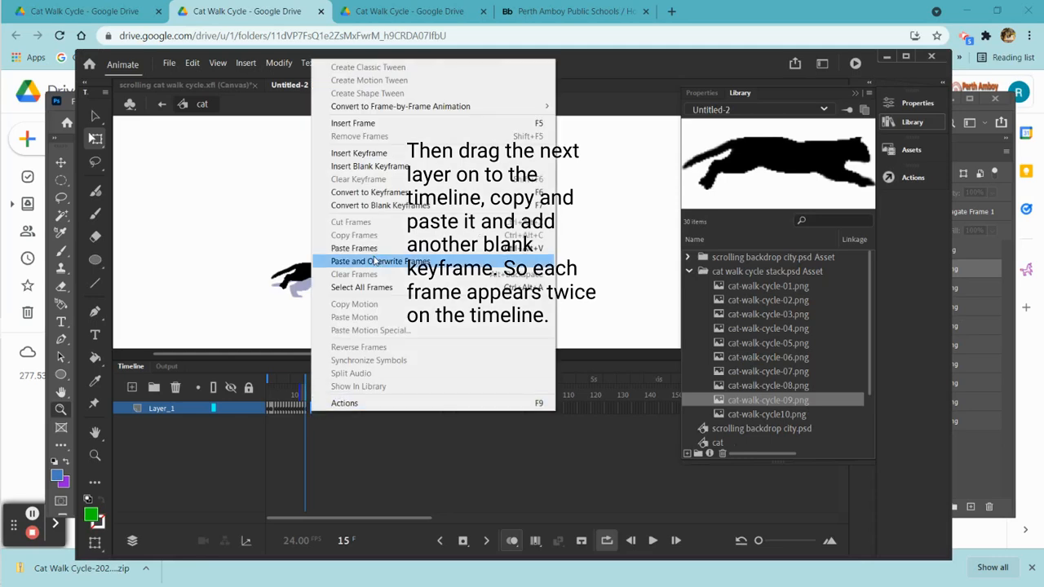
left_click(375, 167)
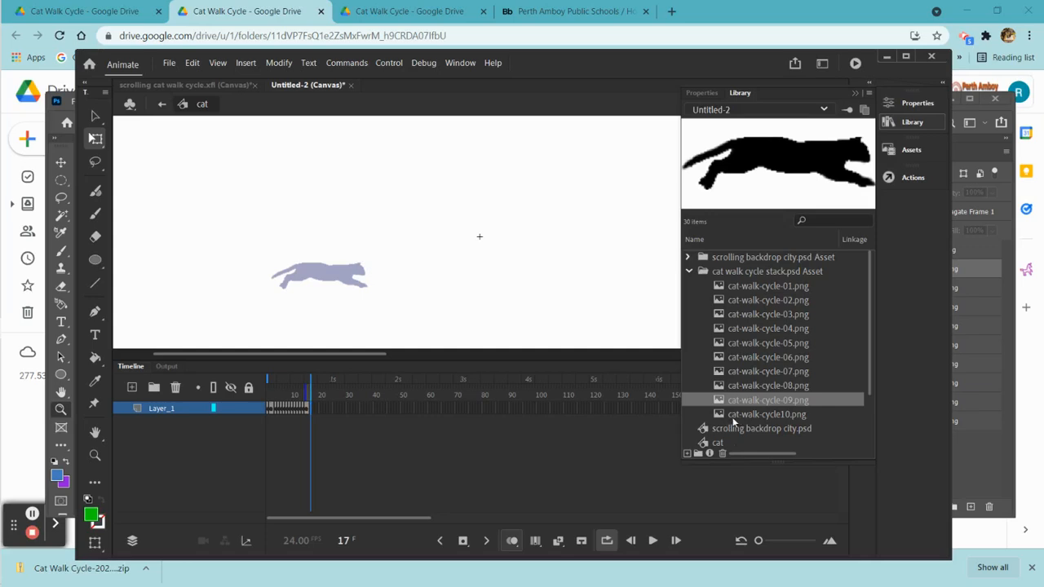
left_click_drag(732, 416, 329, 281)
Duplicate the final cat pose from frame 17 into frame 18 and play the timeline to preview the walk cycle
right_click(315, 409)
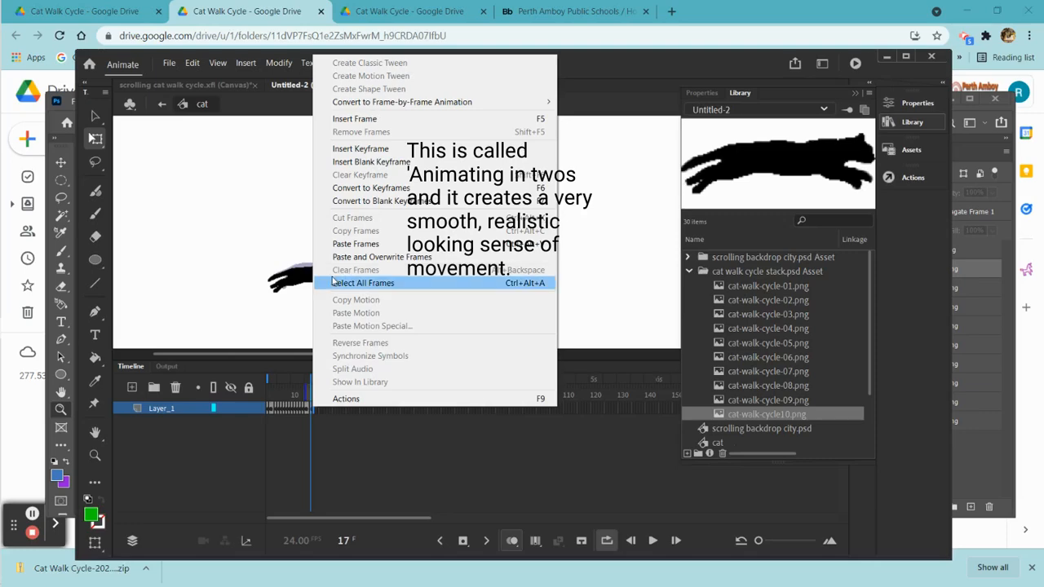
left_click(620, 290)
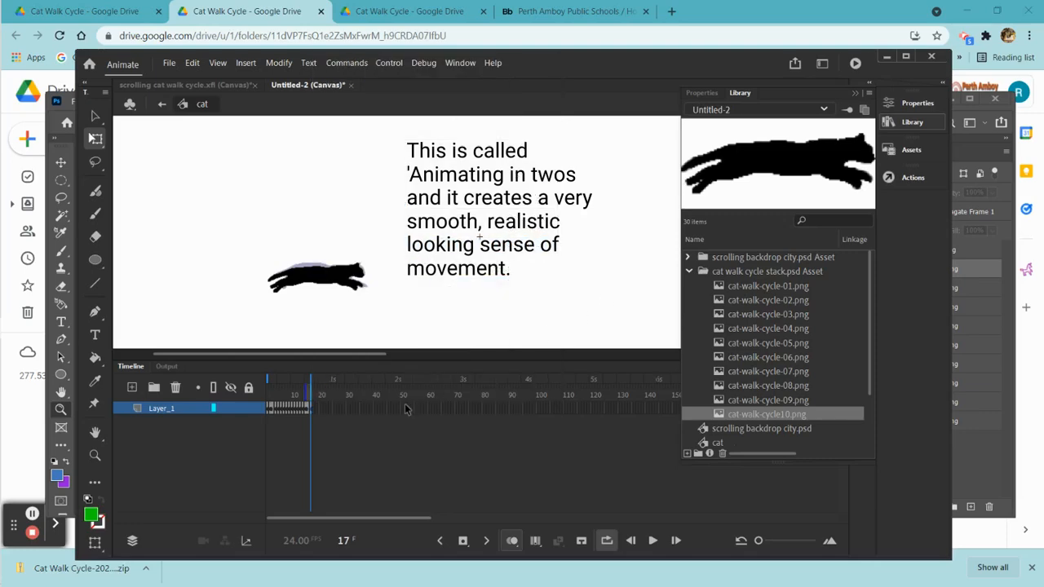
right_click(313, 408)
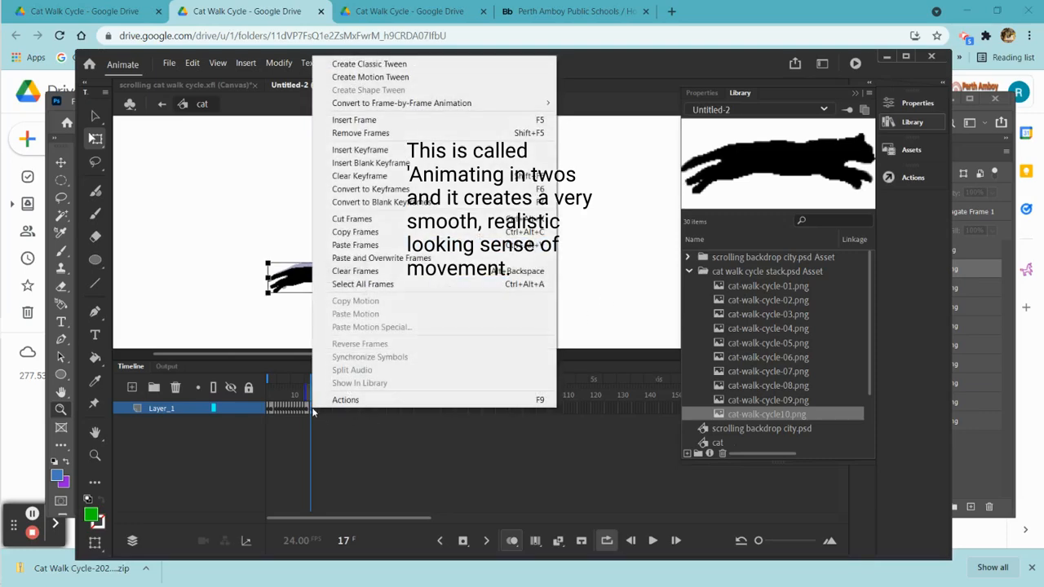
left_click(430, 232)
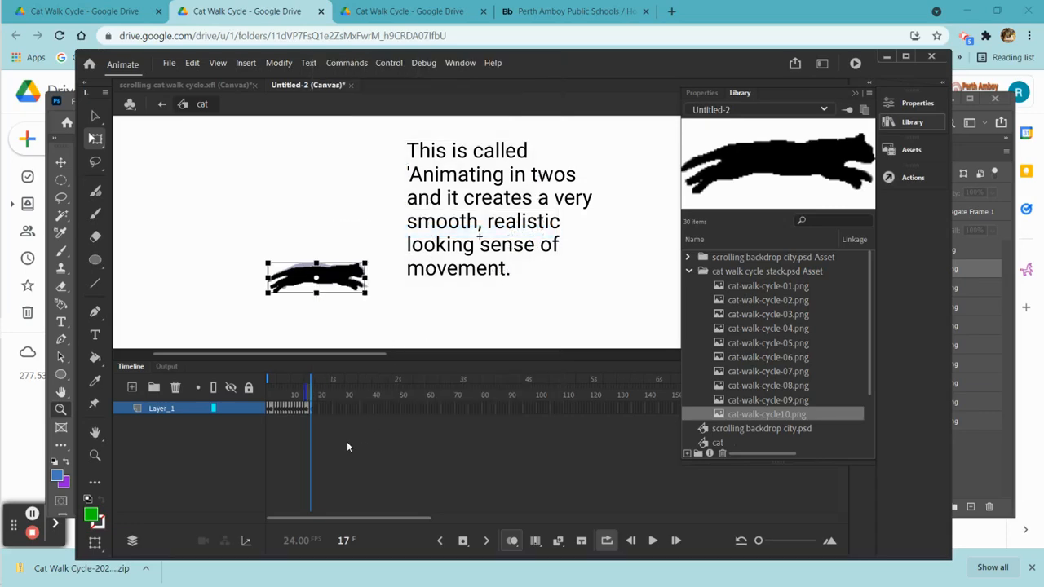
left_click(315, 411)
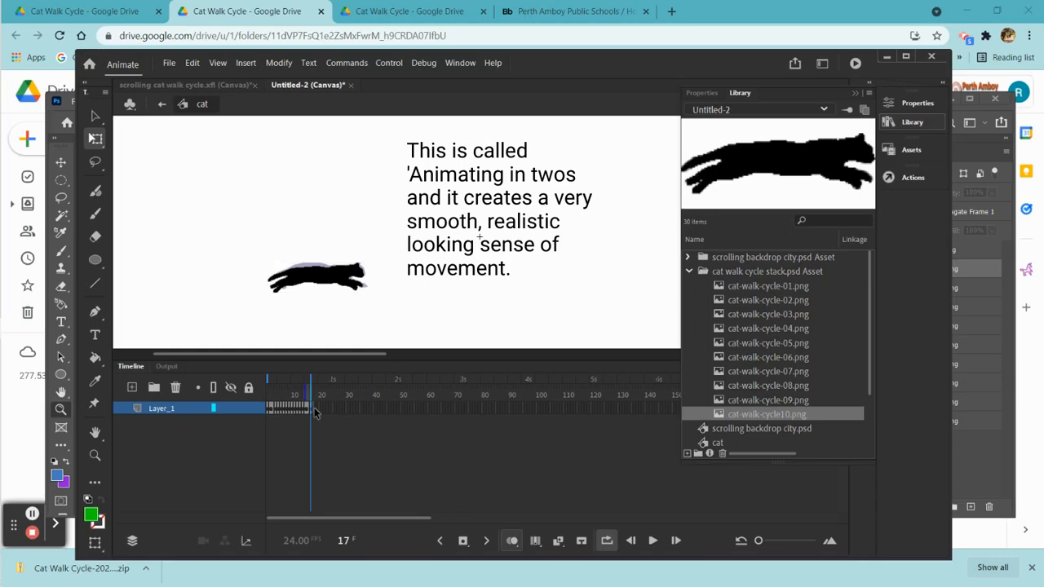
right_click(315, 414)
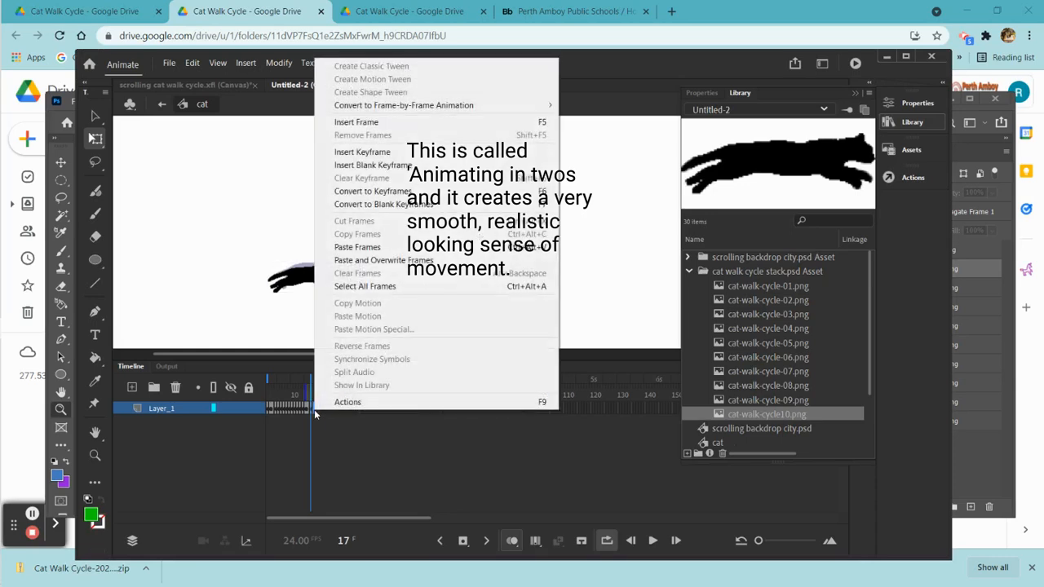
left_click(371, 248)
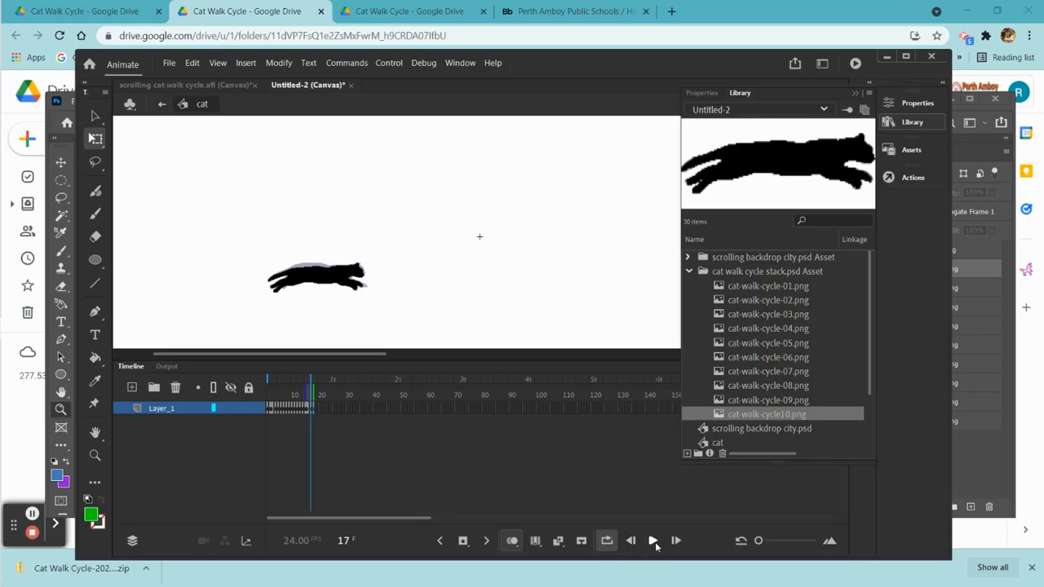
left_click(651, 541)
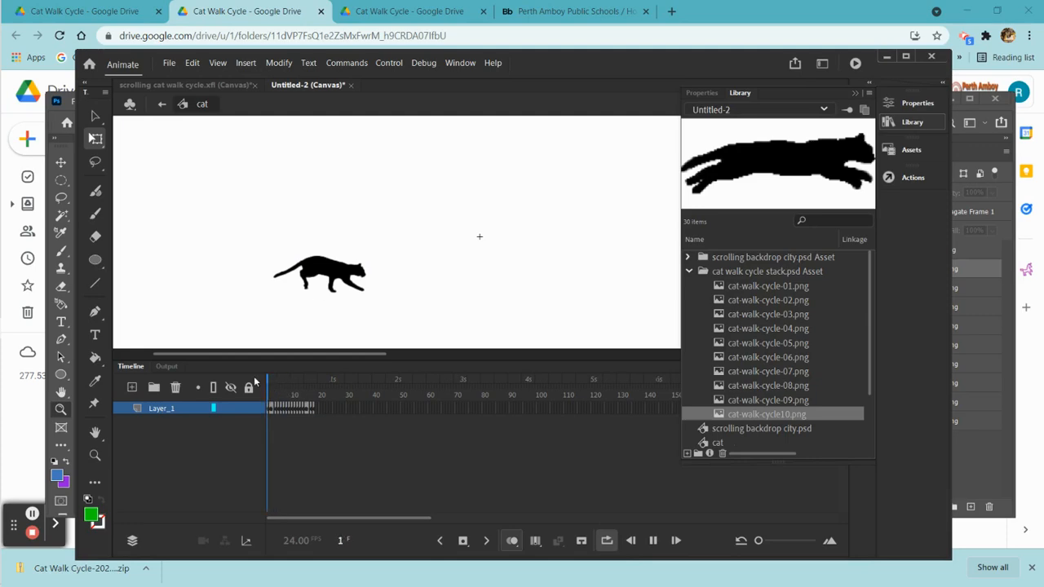
Play the cat symbol's timeline from frame 1 to check the walk cycle, and stop playback
left_click(269, 383)
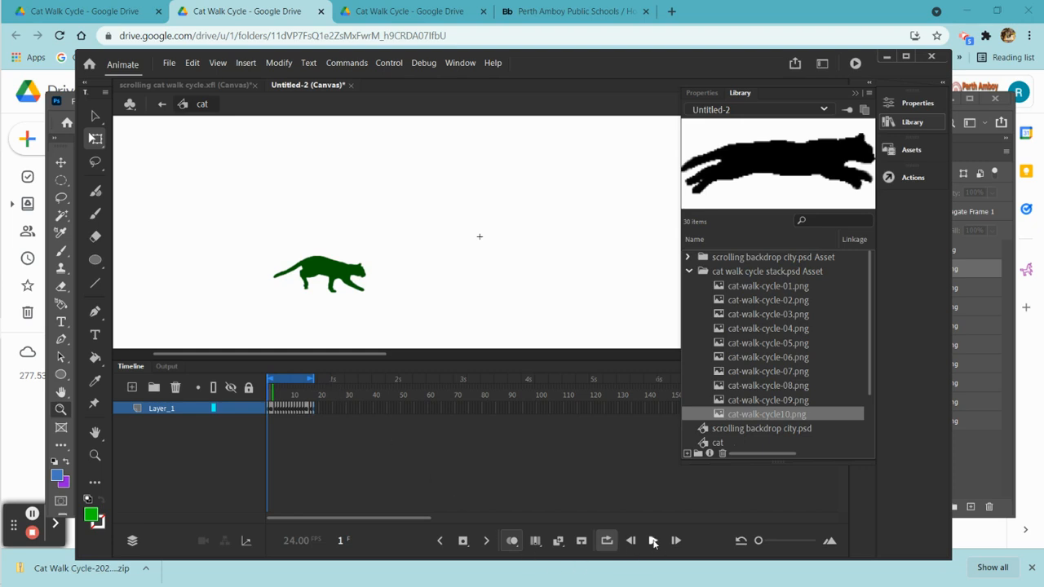
left_click(653, 541)
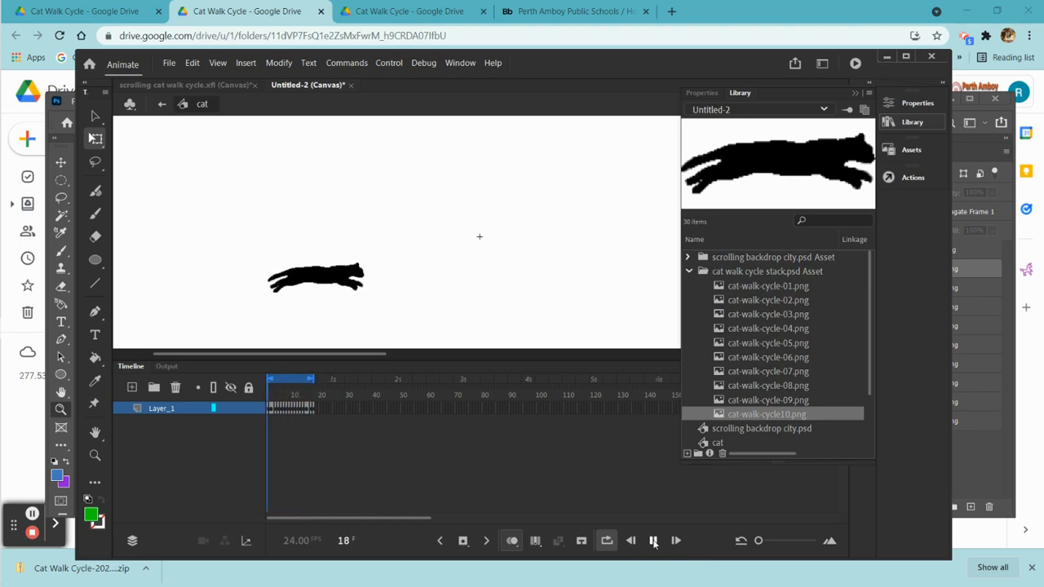
left_click(653, 541)
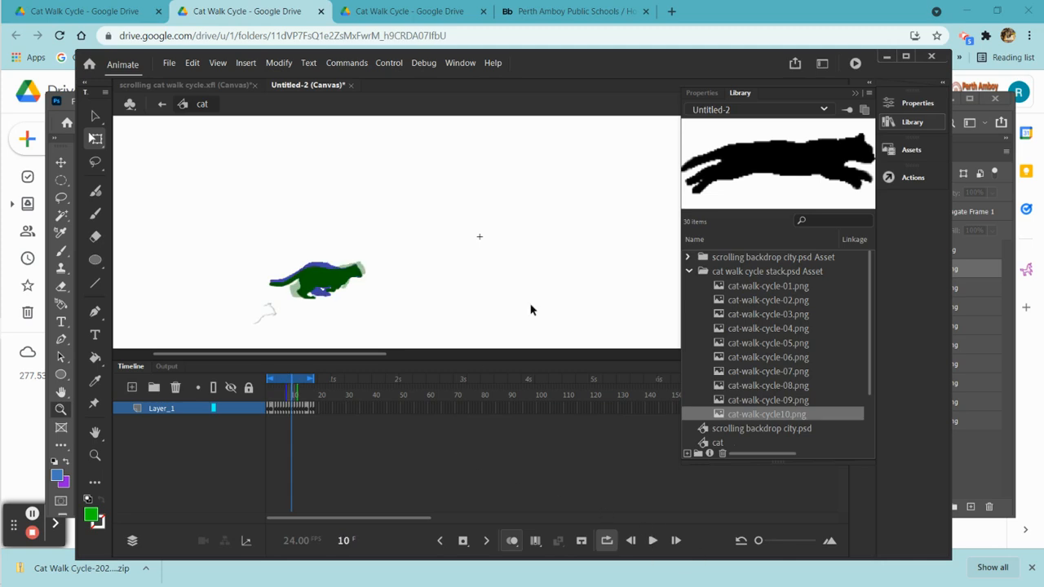
Return to Scene 1, place the cat symbol on Layer_6, enlarge it and position its feet on the purple ground strip
left_click(162, 104)
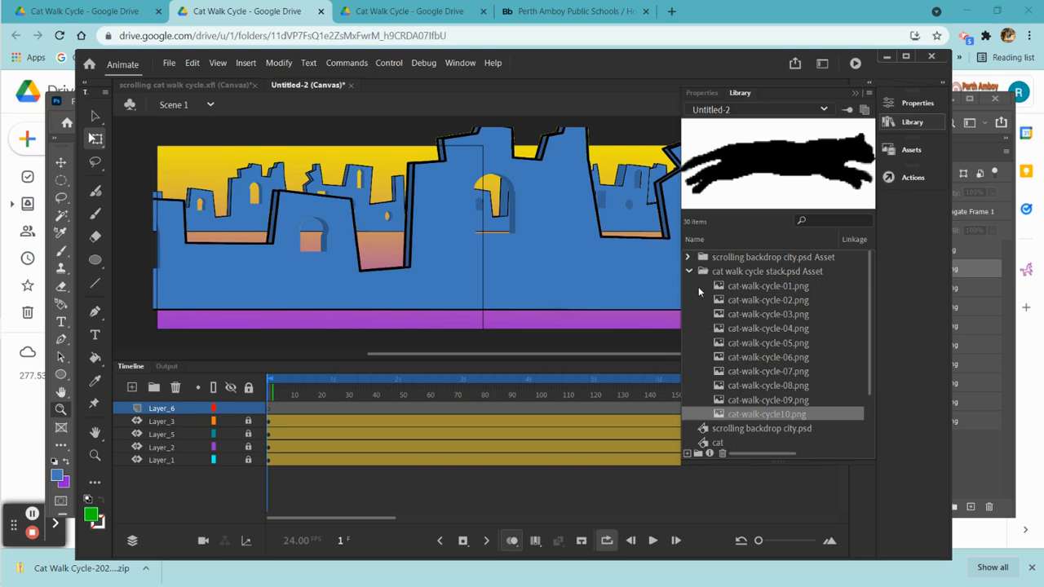
left_click(689, 272)
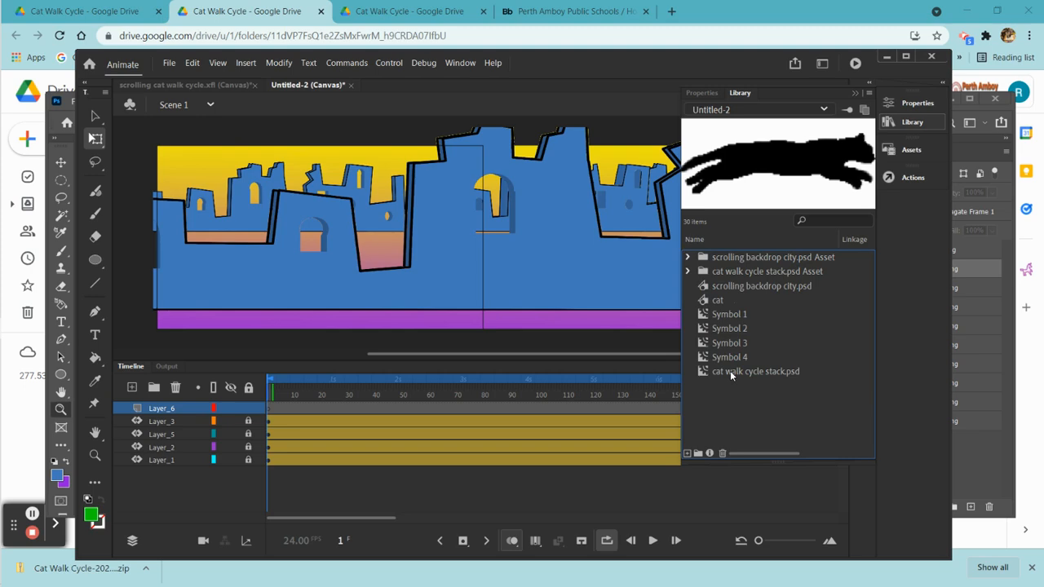
left_click_drag(717, 301, 233, 276)
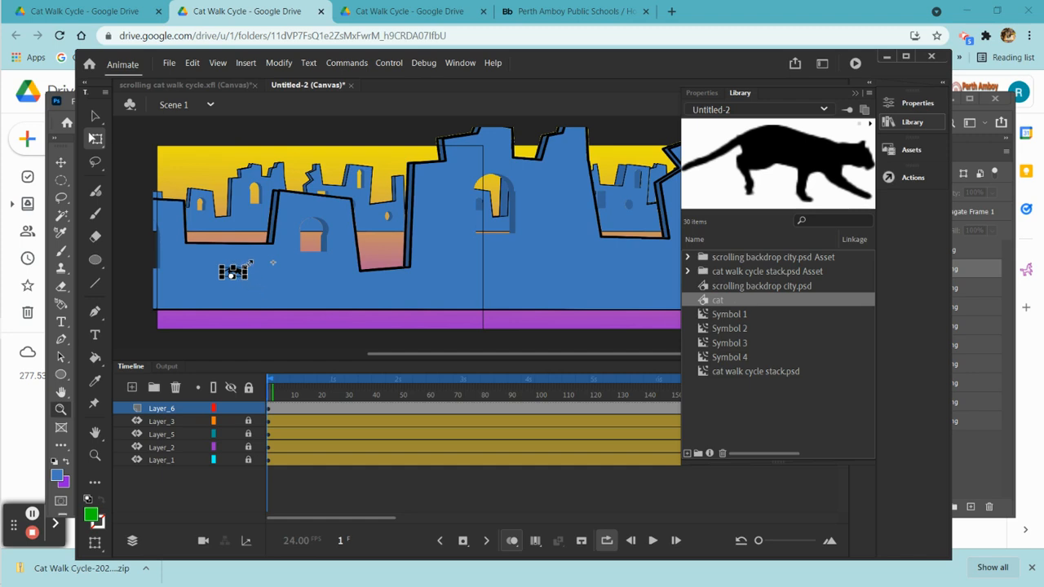
left_click_drag(251, 262, 407, 187)
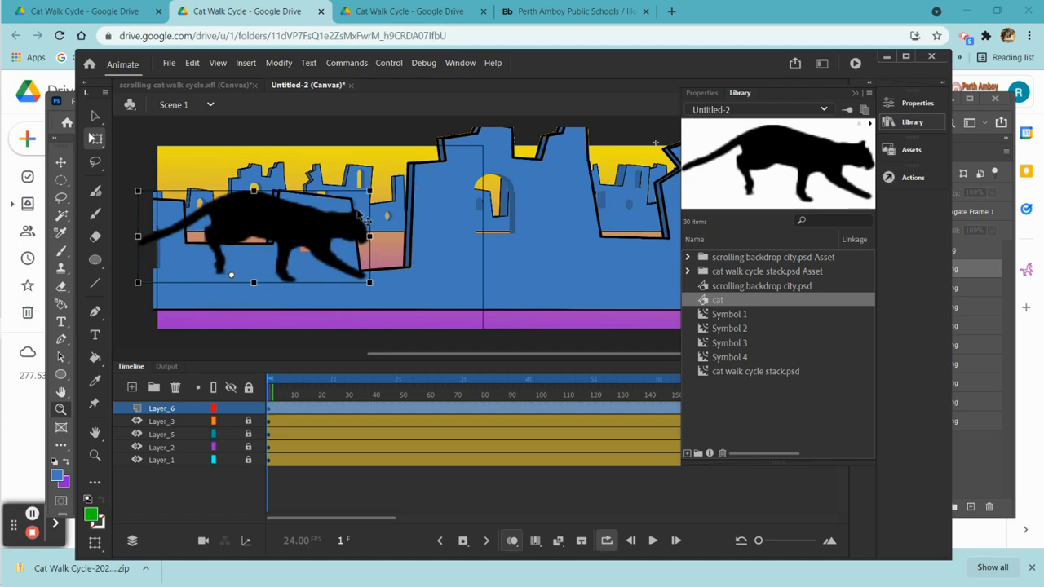
left_click_drag(278, 230, 292, 278)
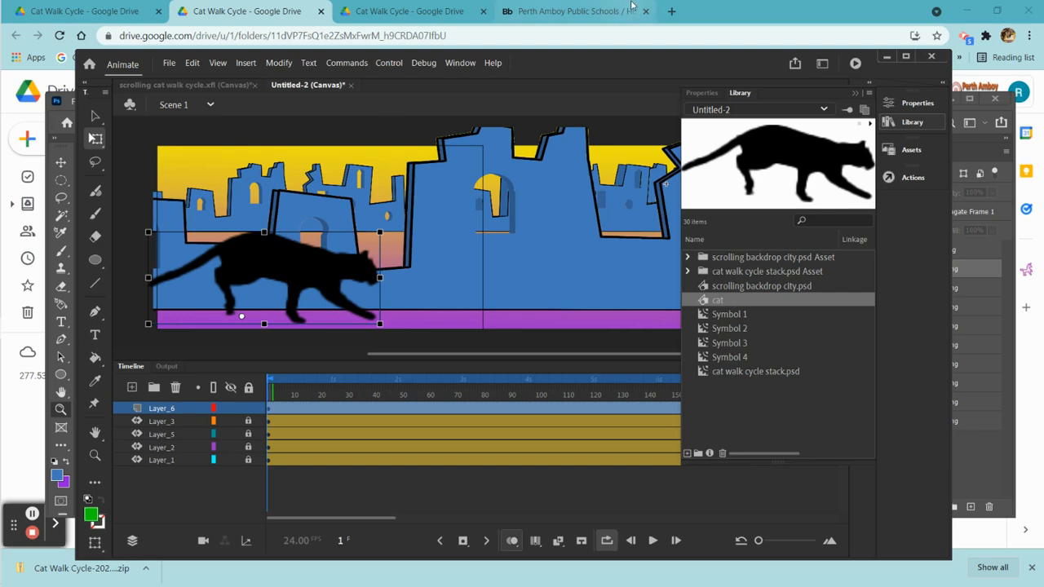
Create a motion tween for the large cat on Layer_6 and scrub through the timeline
left_click(858, 95)
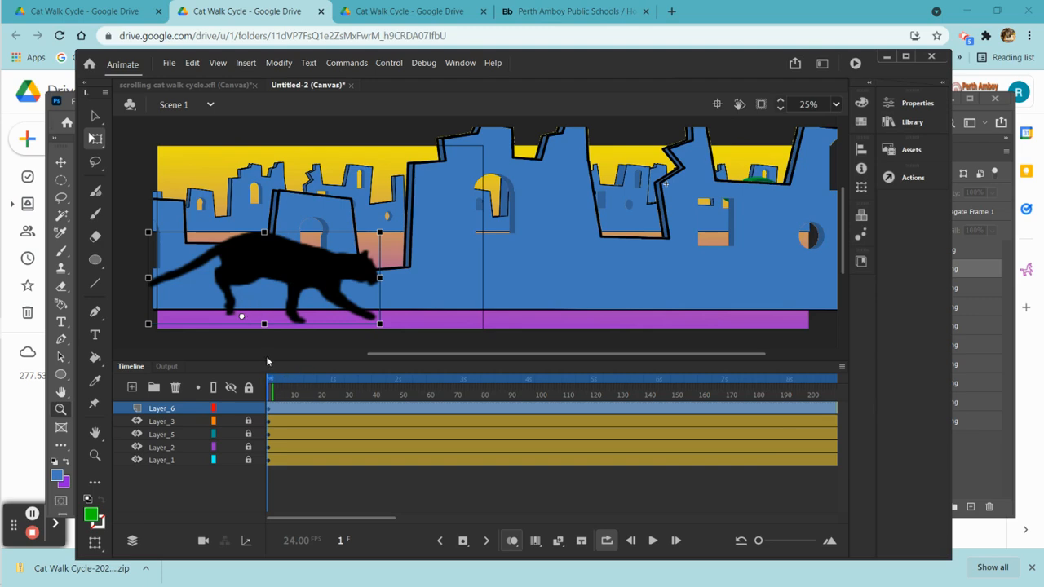
right_click(274, 407)
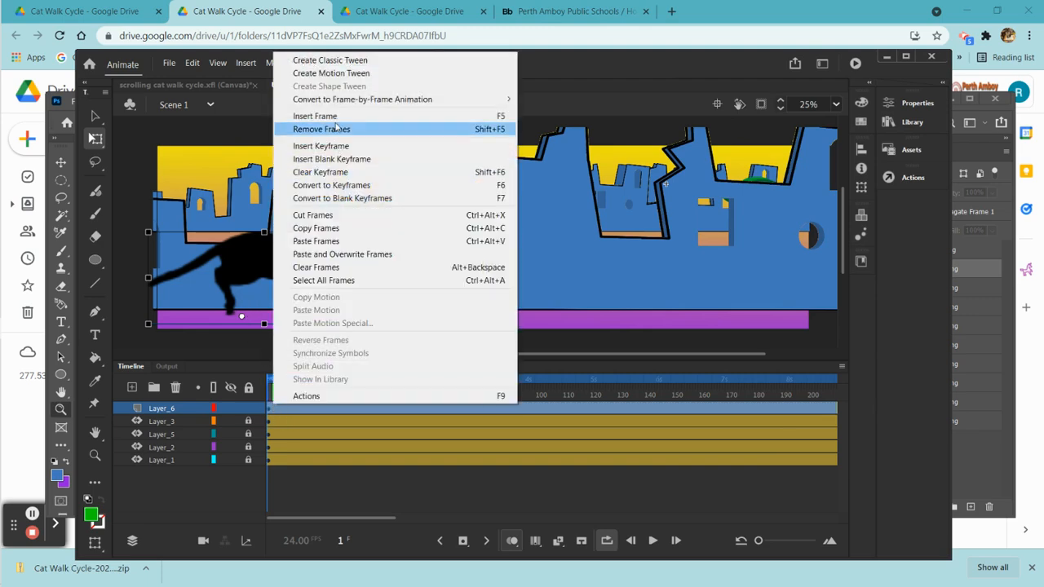
left_click(336, 73)
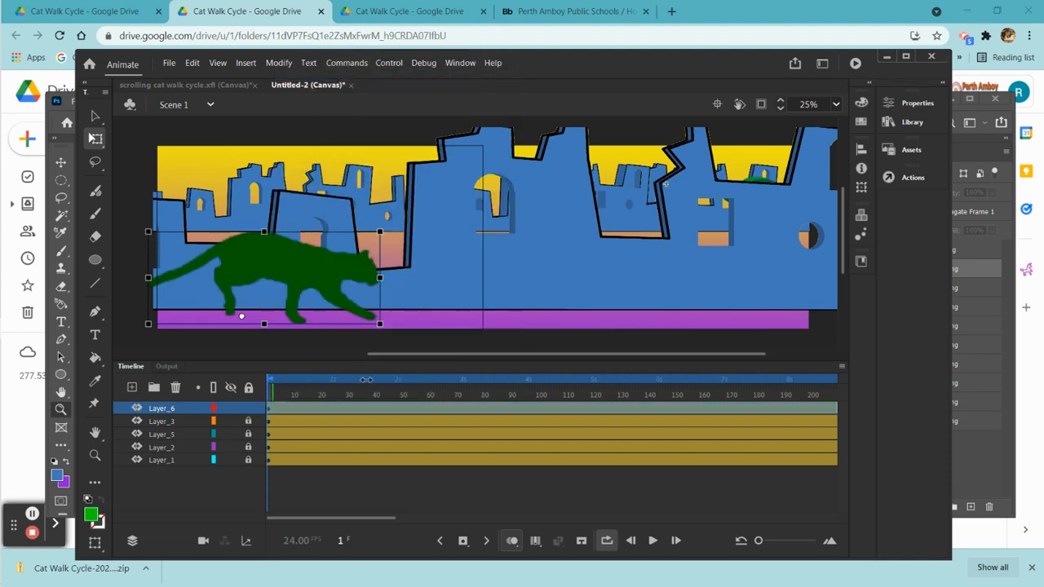
left_click_drag(292, 391, 881, 376)
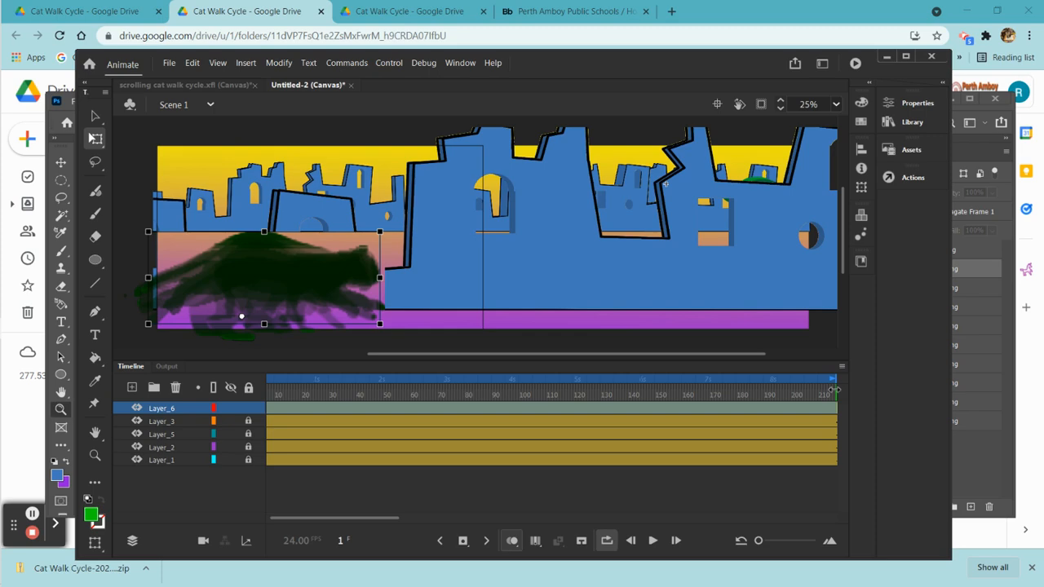
Turn off onion skinning and play the scene to preview the large cat against the scrolling city
left_click(512, 541)
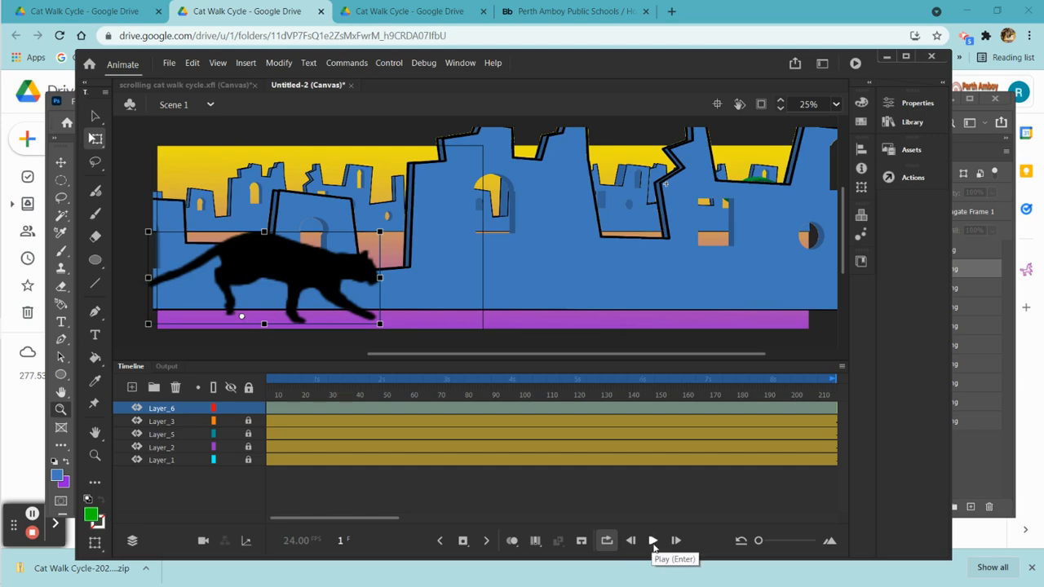
left_click(653, 541)
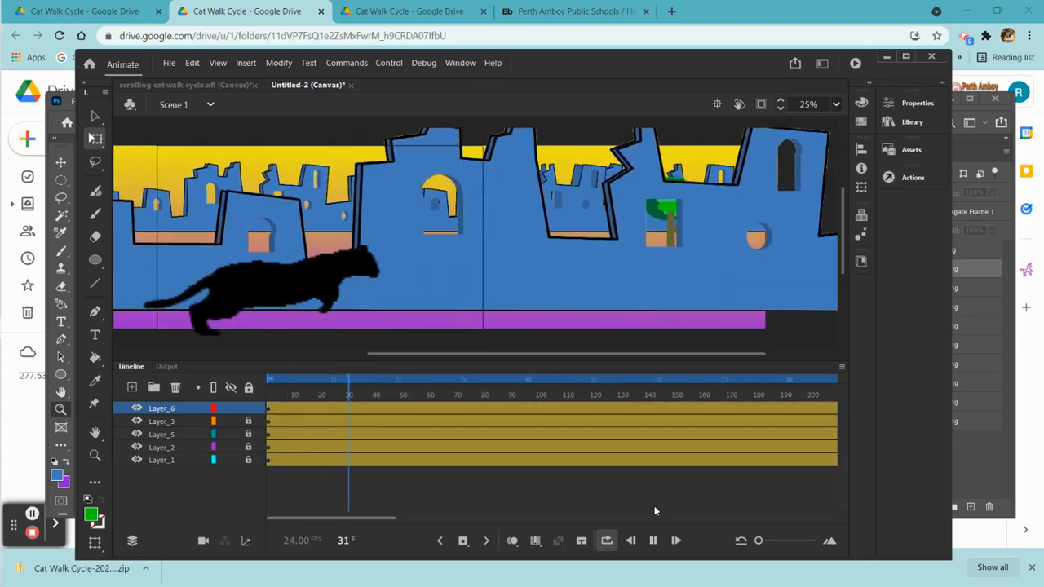
left_click(652, 540)
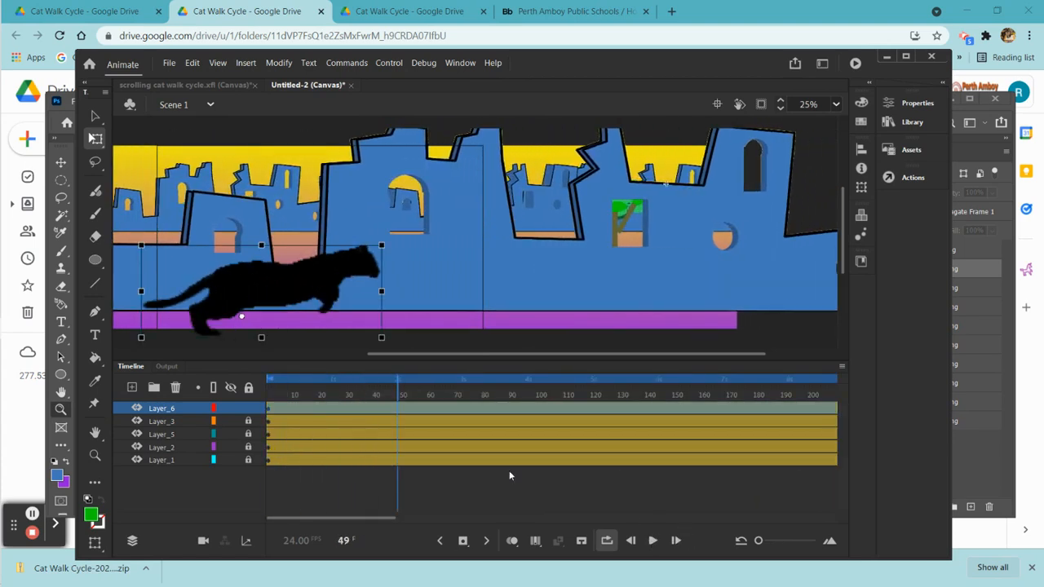
Hide Layer_6 and Layer_3 to expose the distant city, and open the library
left_click(232, 408)
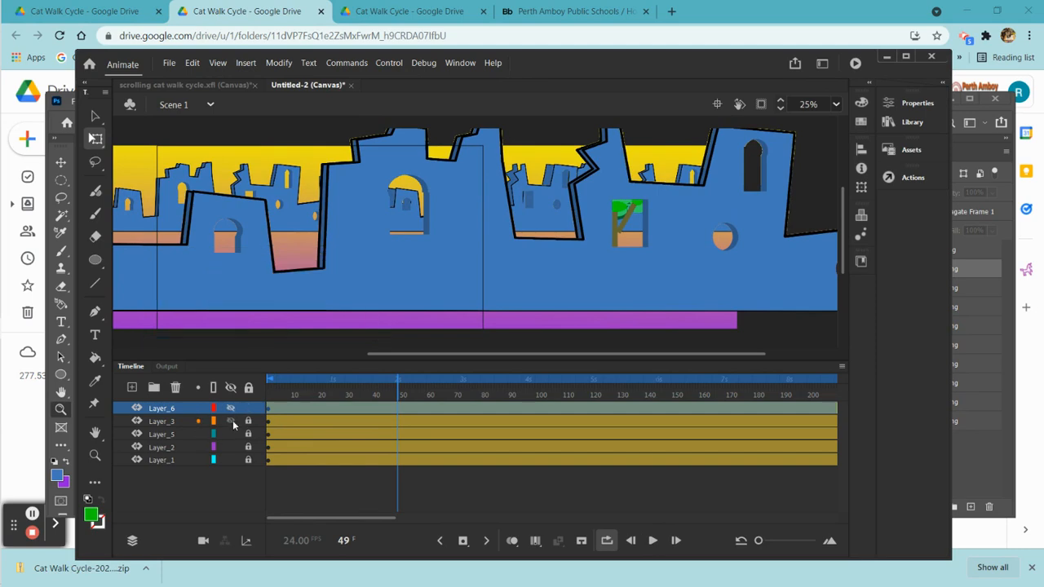
left_click(232, 420)
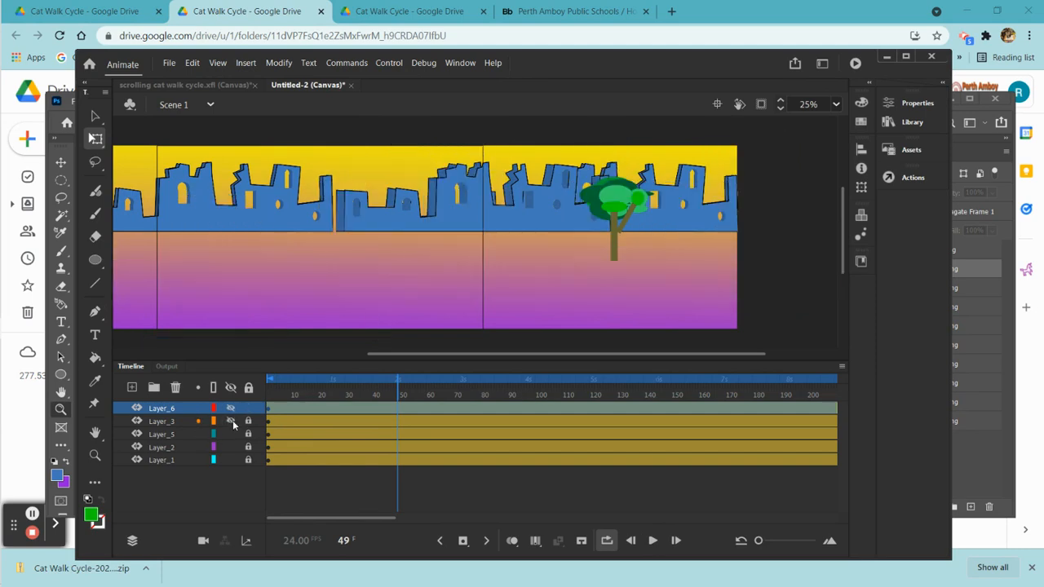
left_click(908, 122)
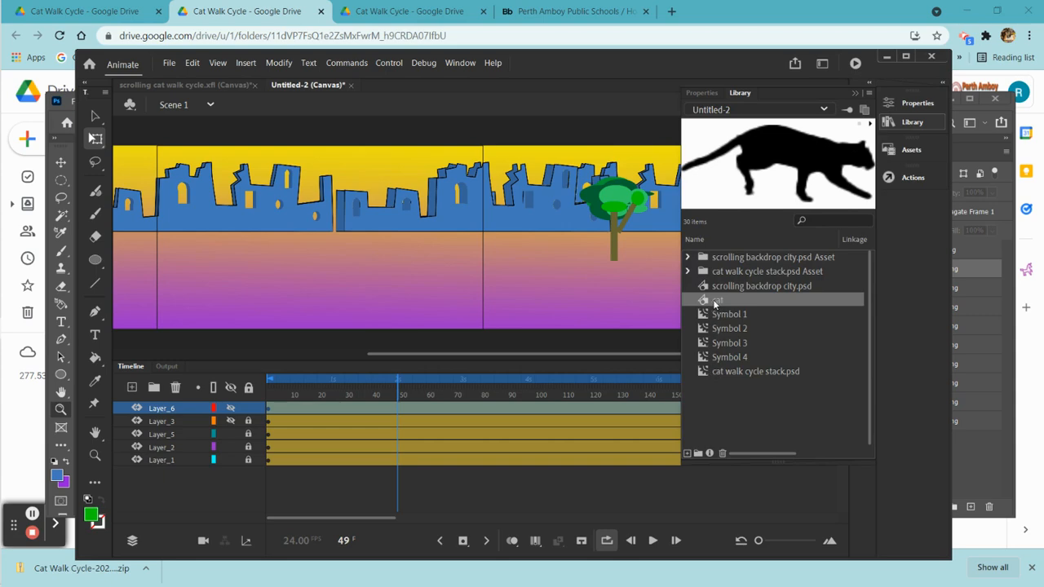
left_click_drag(714, 304, 149, 240)
left_click_drag(248, 249, 249, 249)
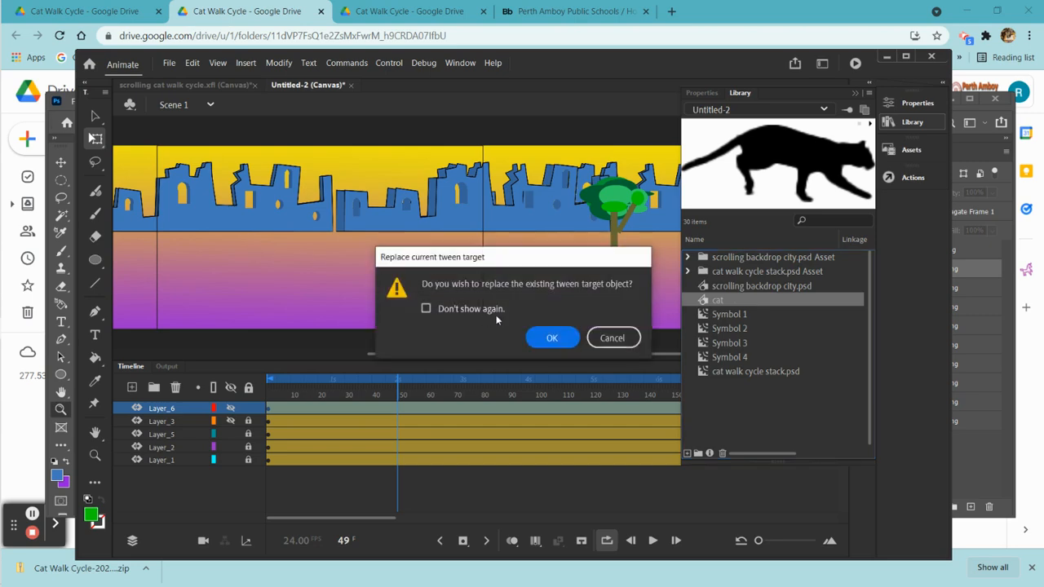
left_click(613, 338)
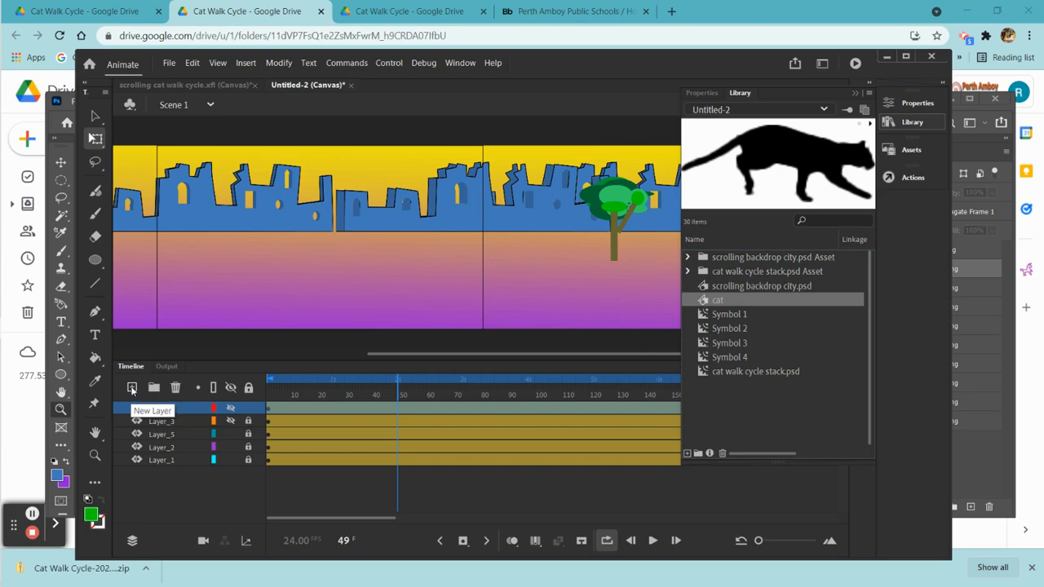
Add a new layer, move it between Layer_3 and Layer_5, and return to frame 1
left_click(131, 388)
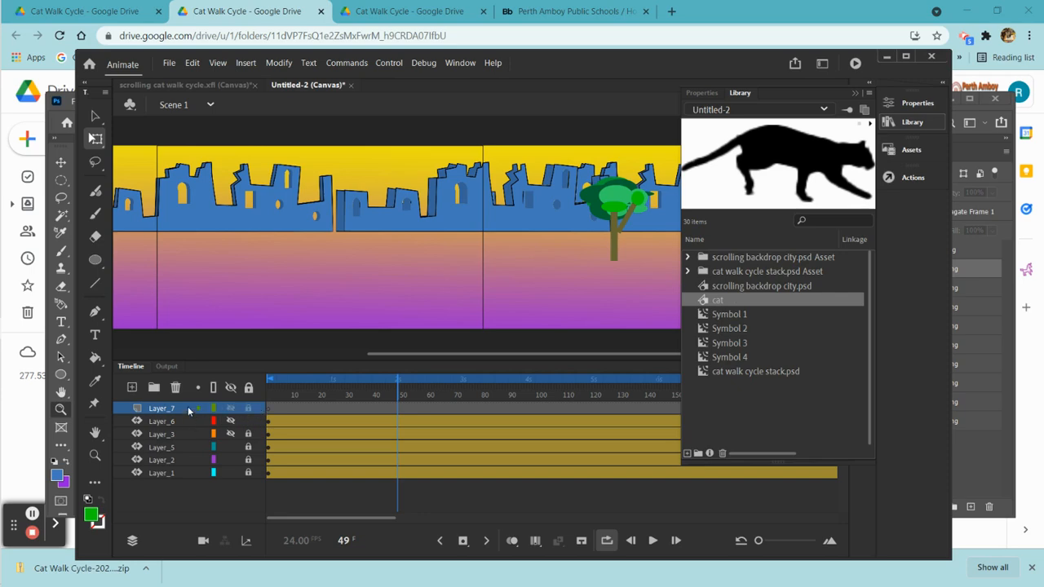
left_click_drag(187, 407, 186, 443)
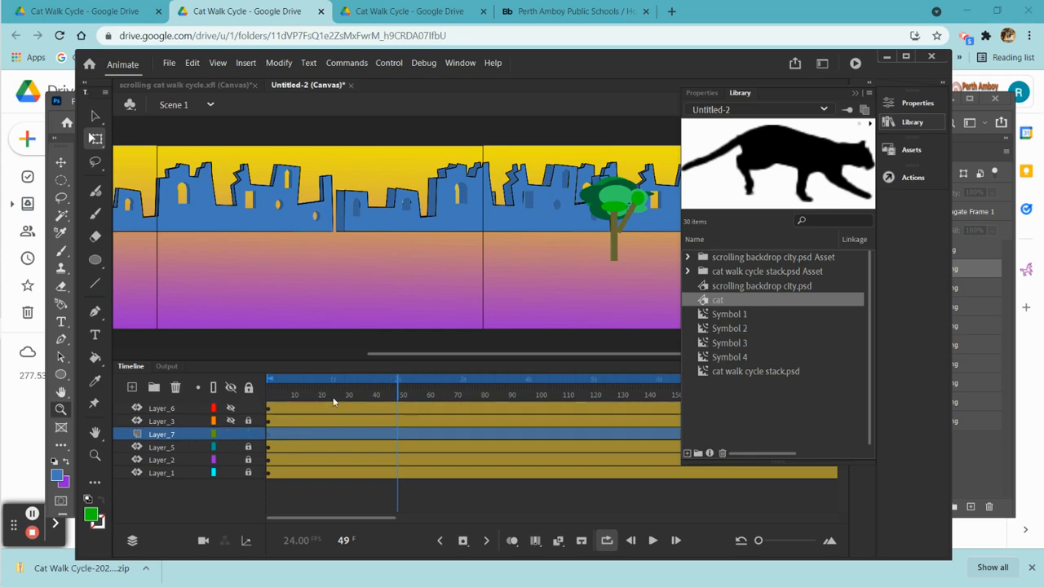
left_click_drag(397, 390, 261, 395)
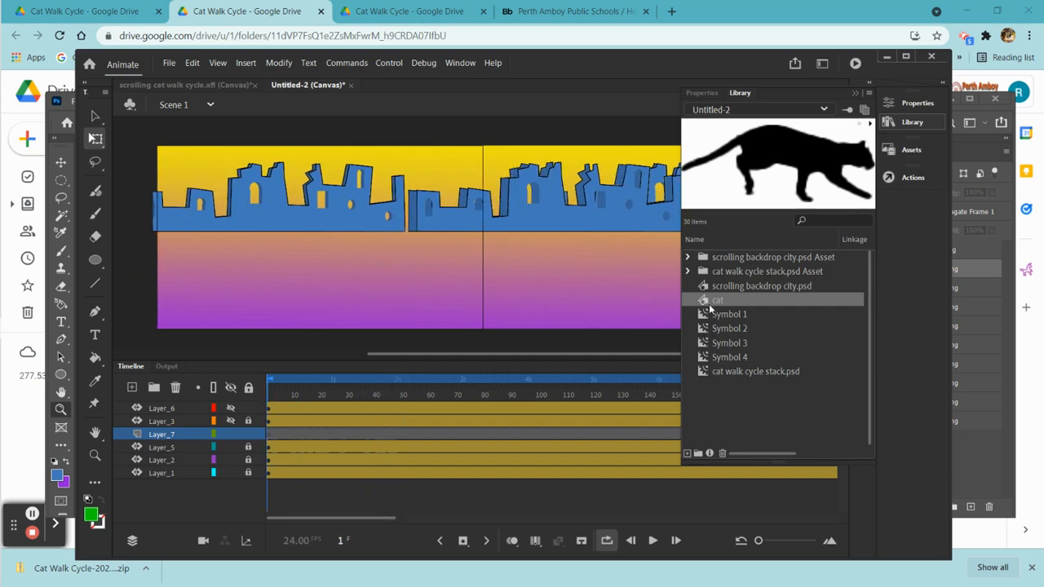
Place a second cat symbol on Layer_7 at the base of the distant buildings and enlarge it slightly
left_click_drag(198, 249, 297, 239)
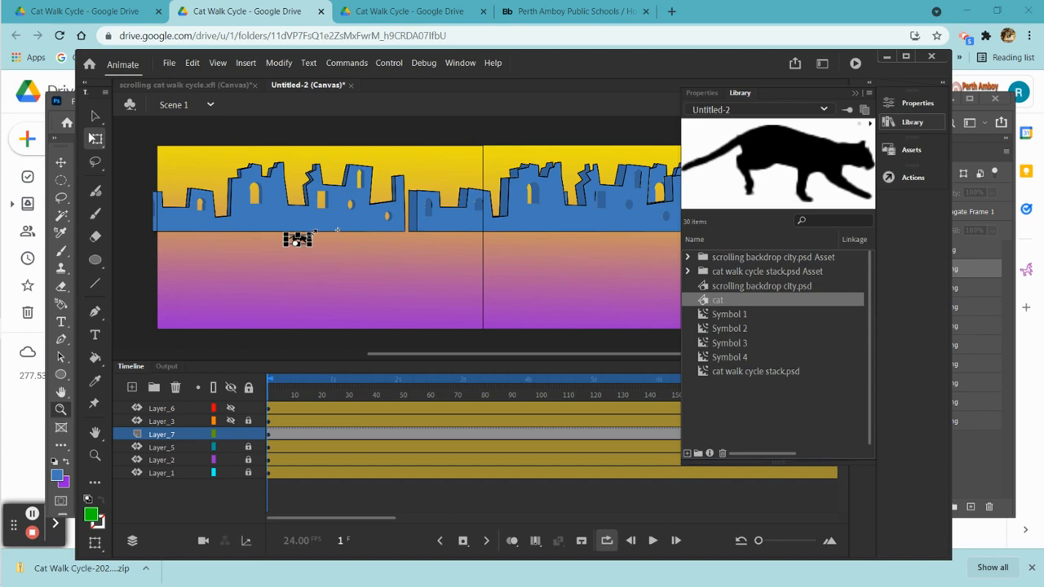
left_click_drag(313, 233, 330, 221)
left_click(352, 244)
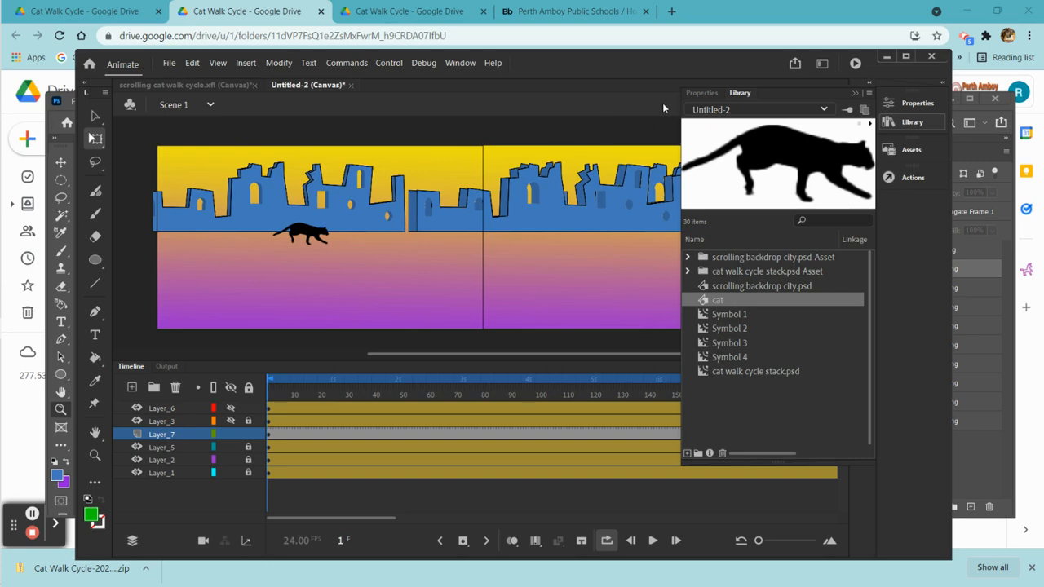
left_click(855, 93)
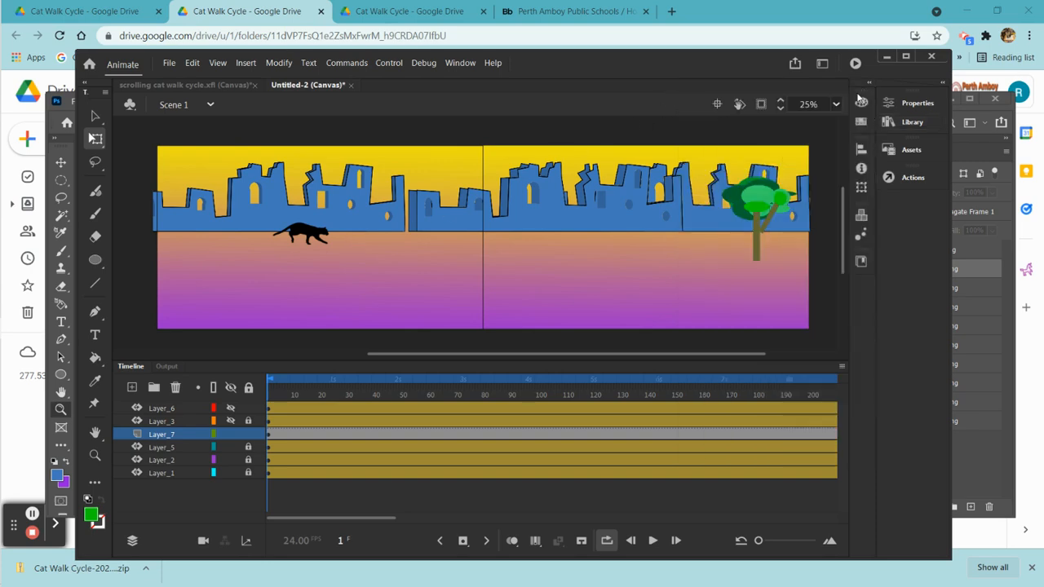
Create a motion tween for the small cat on Layer_7 and scrub the timeline through to frame 217
right_click(275, 434)
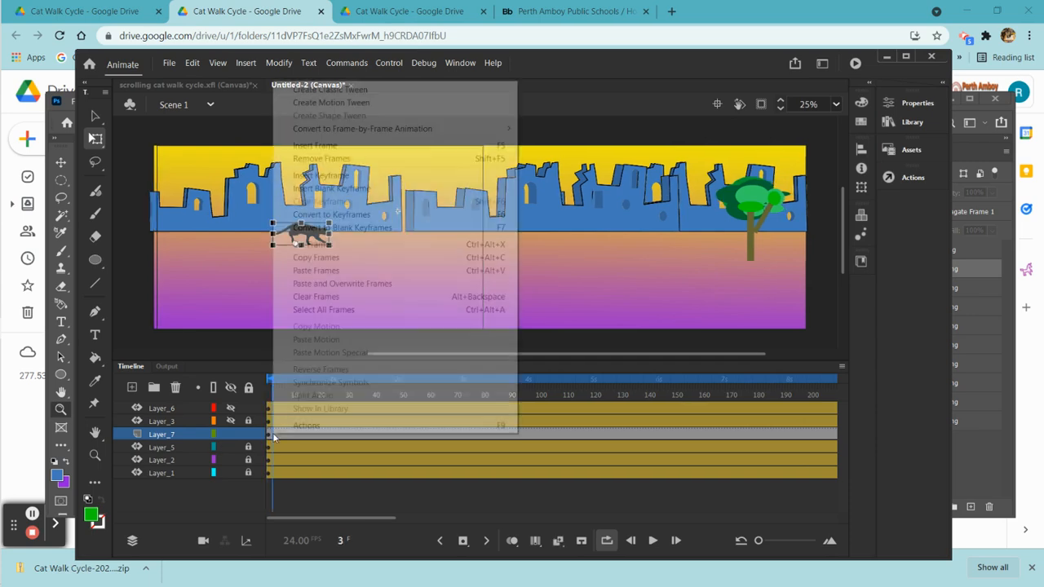
left_click(355, 102)
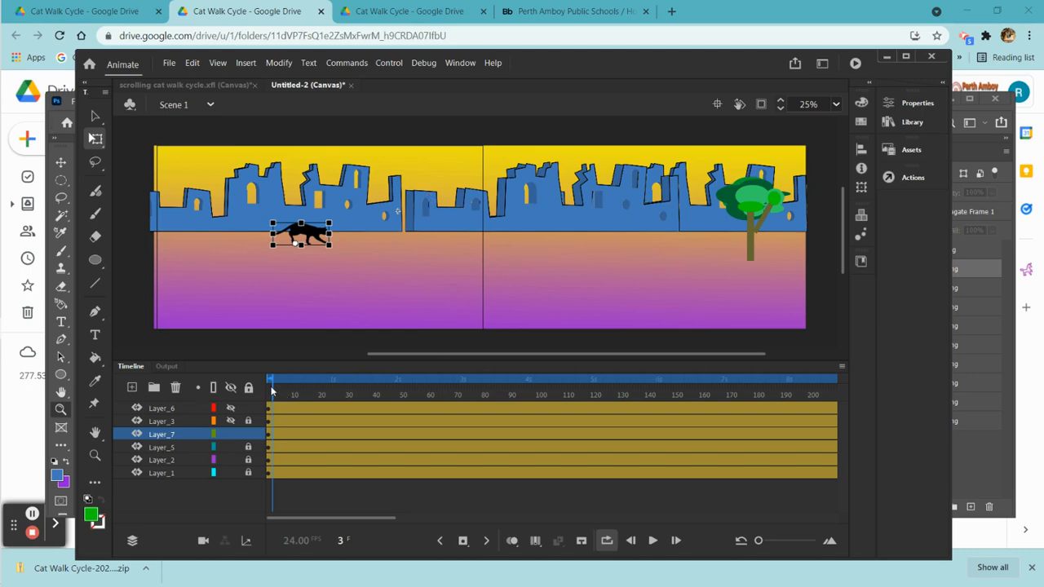
left_click_drag(271, 392, 709, 383)
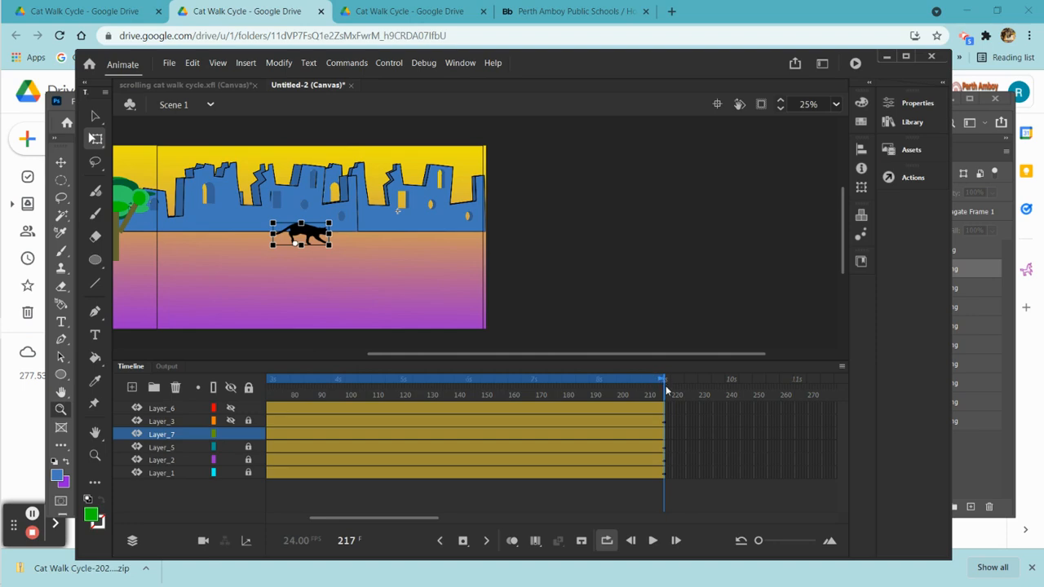
left_click_drag(665, 394, 188, 377)
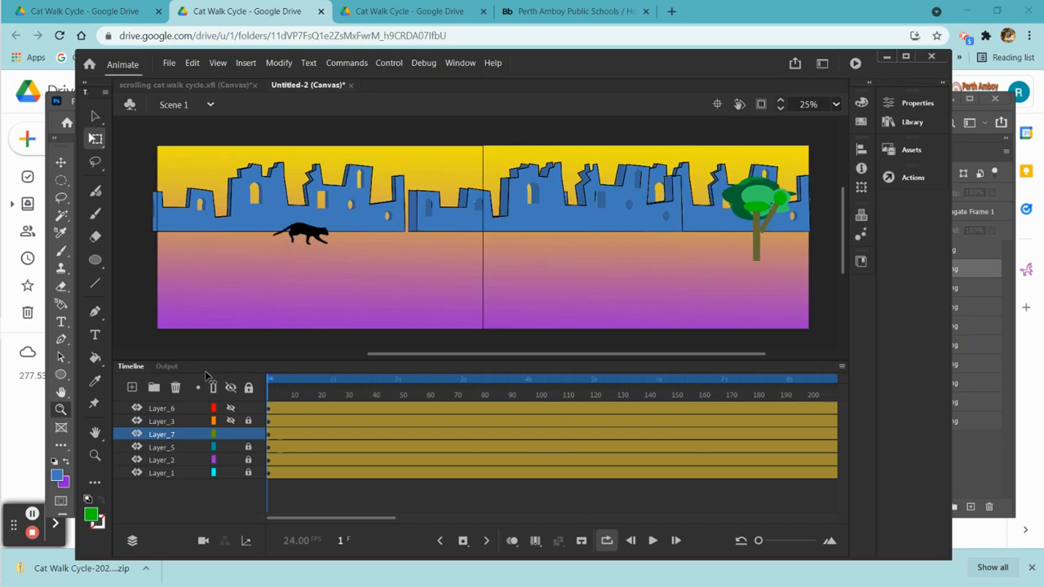
left_click_drag(261, 378, 864, 422)
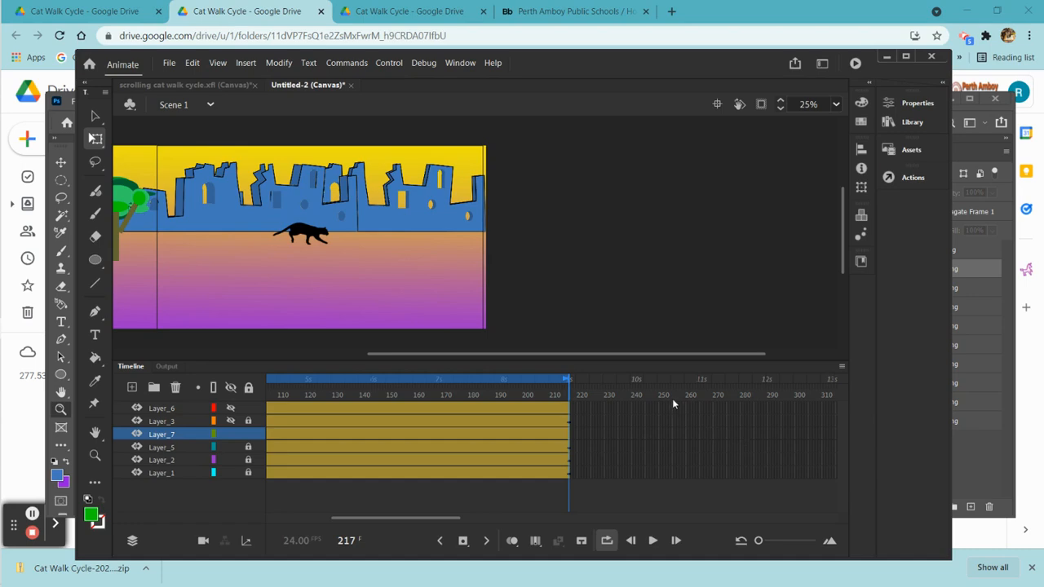
Show Layer_3 and Layer_6 again and play the scene from frame 1 with both cats
left_click(230, 421)
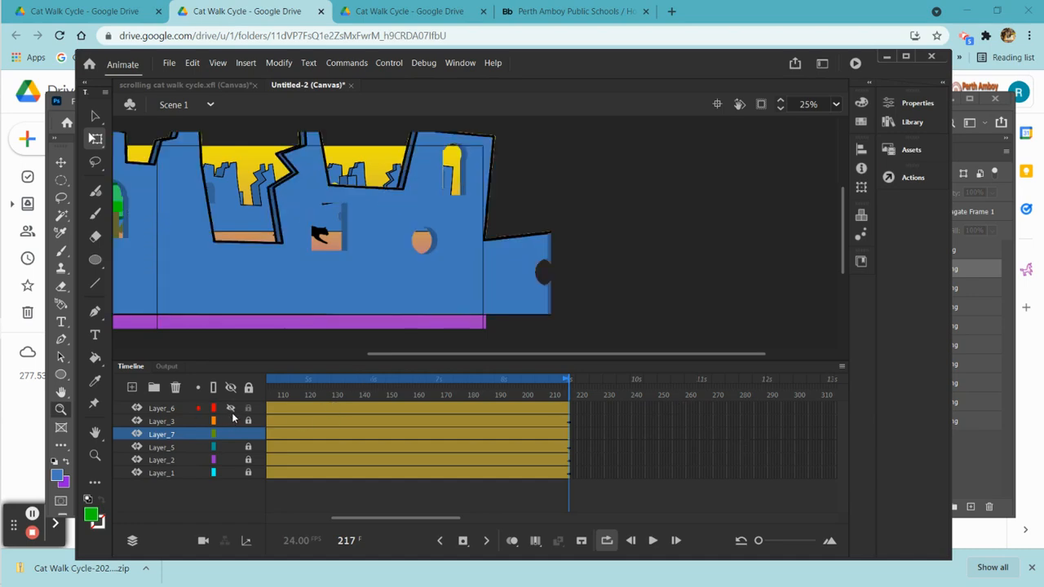
left_click(231, 408)
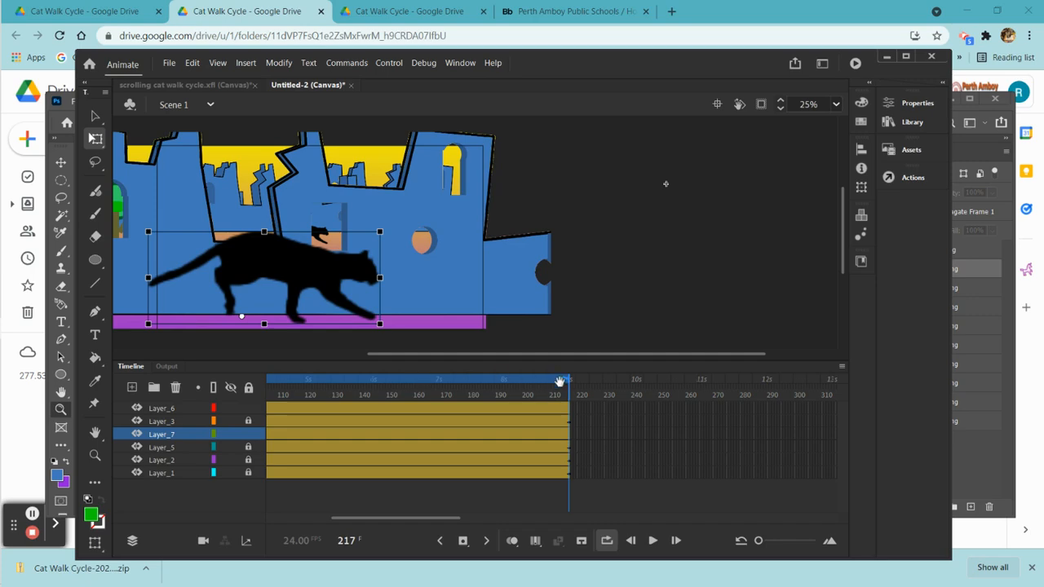
left_click_drag(569, 394, 4, 376)
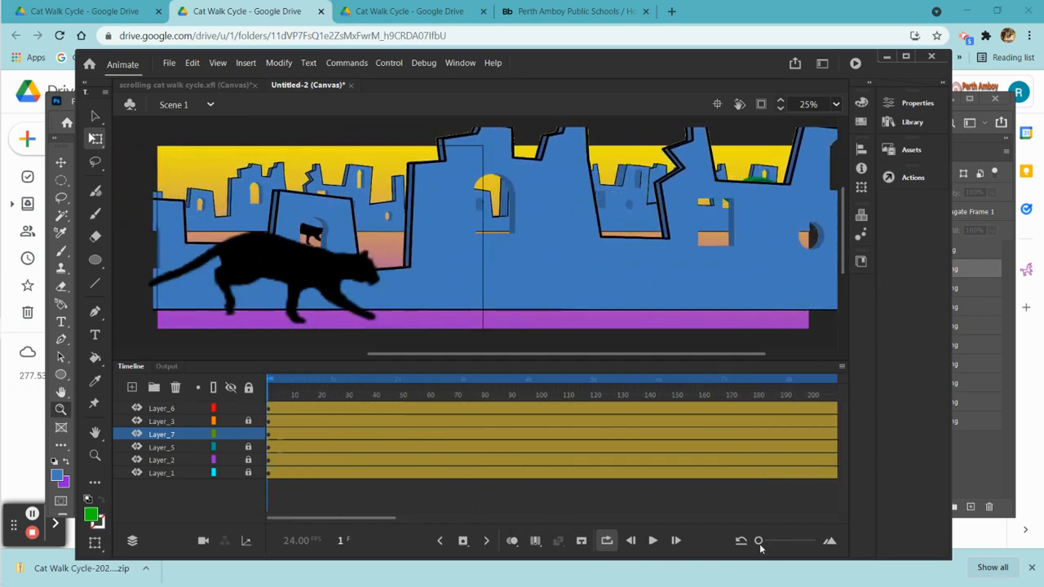
left_click(652, 541)
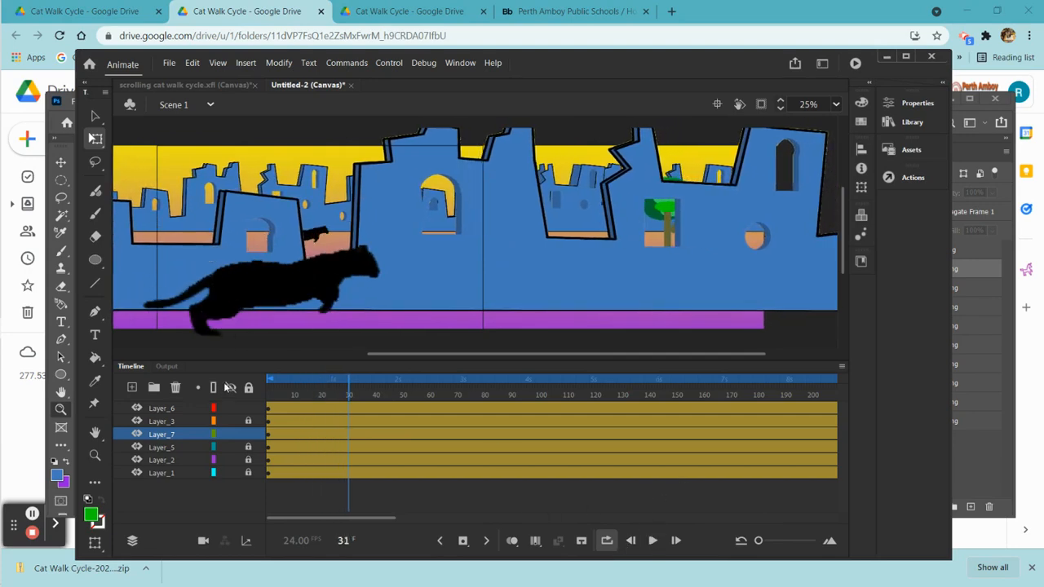
Move the small Layer_7 cat at frame 1 into the gap ahead of the large cat's head and play the scene
left_click_drag(349, 394, 244, 383)
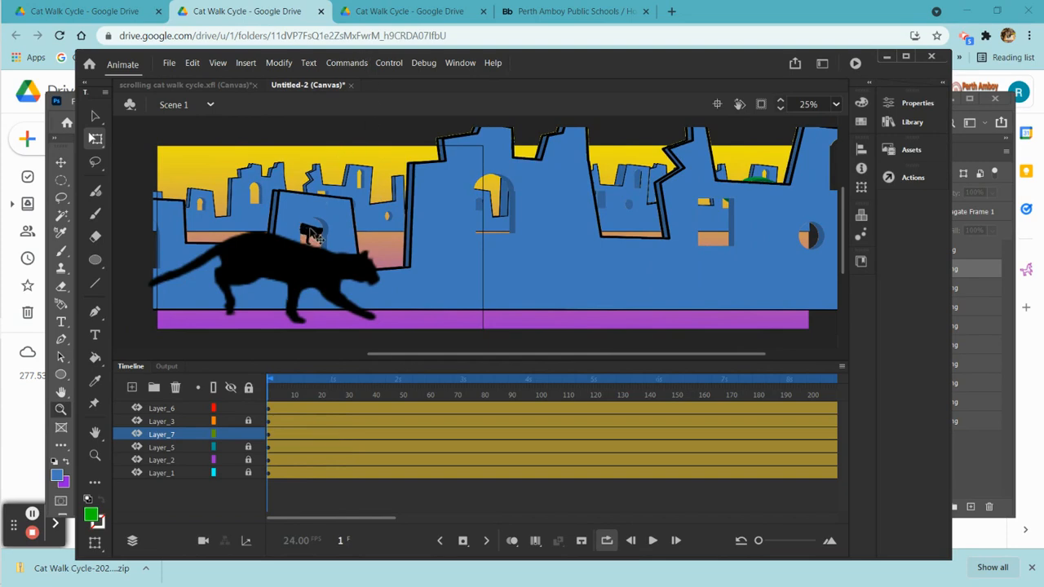
left_click_drag(312, 234, 380, 230)
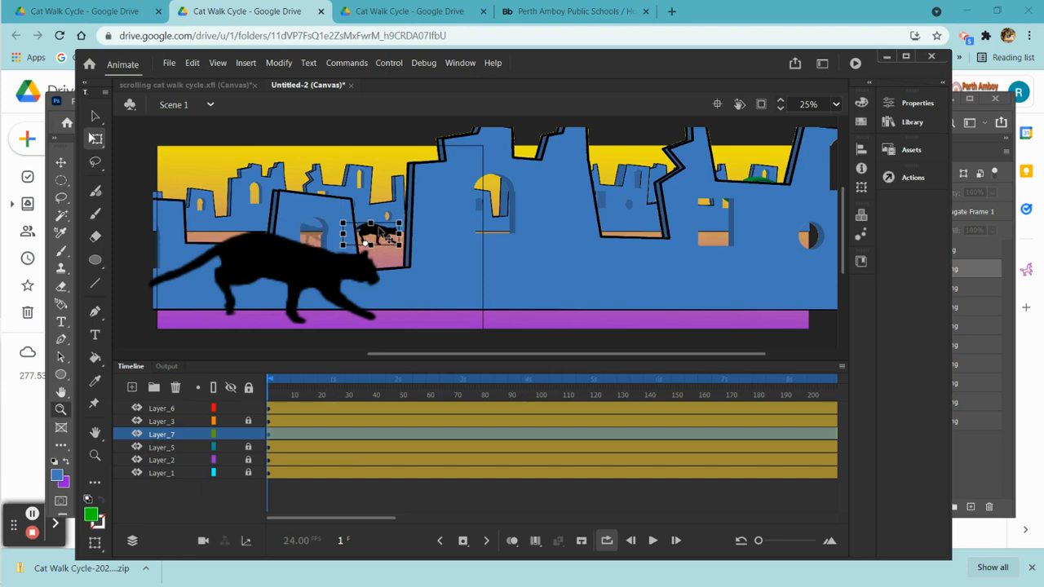
left_click(667, 340)
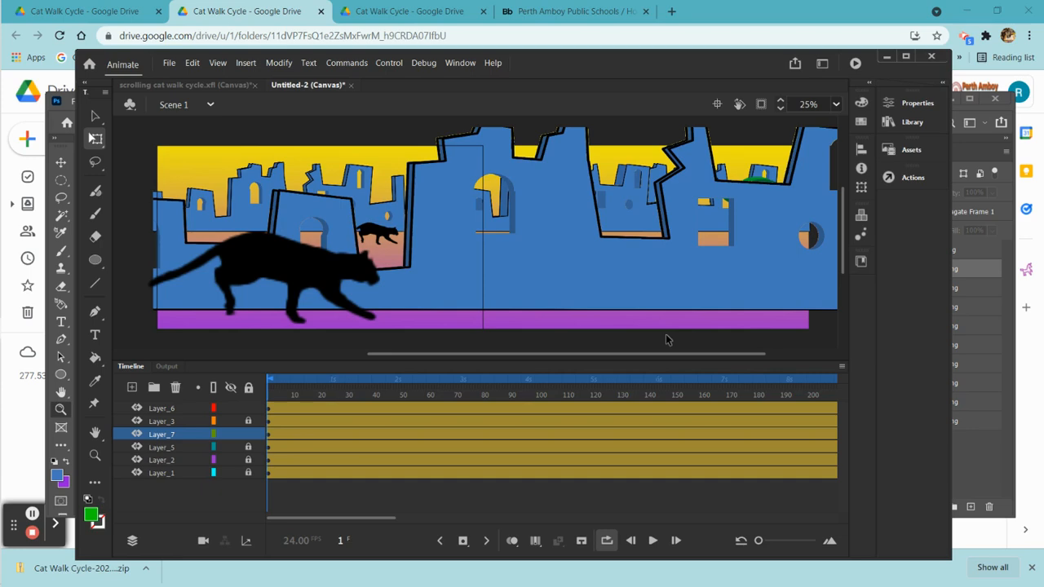
left_click(653, 541)
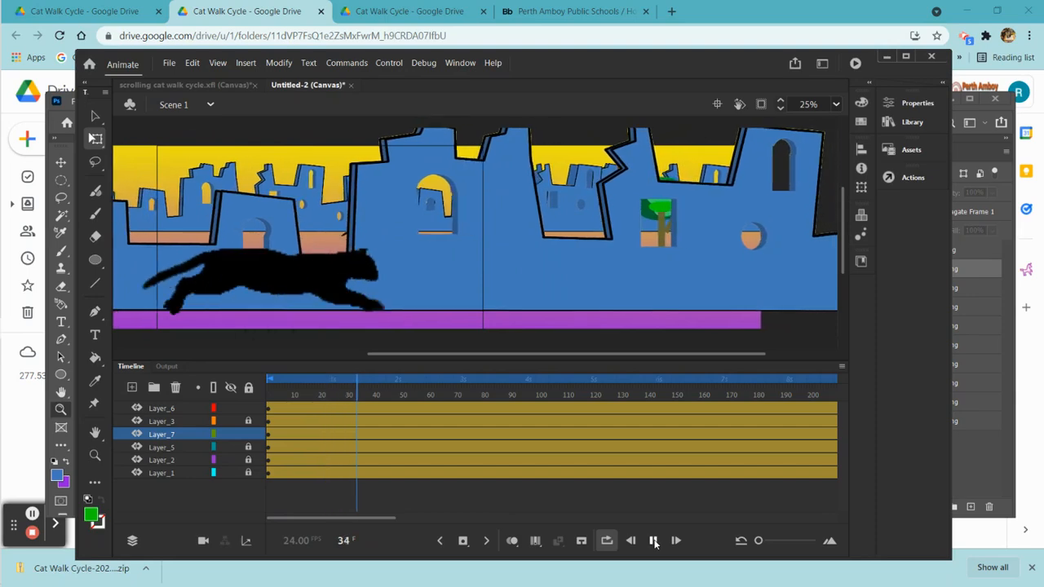
left_click(653, 541)
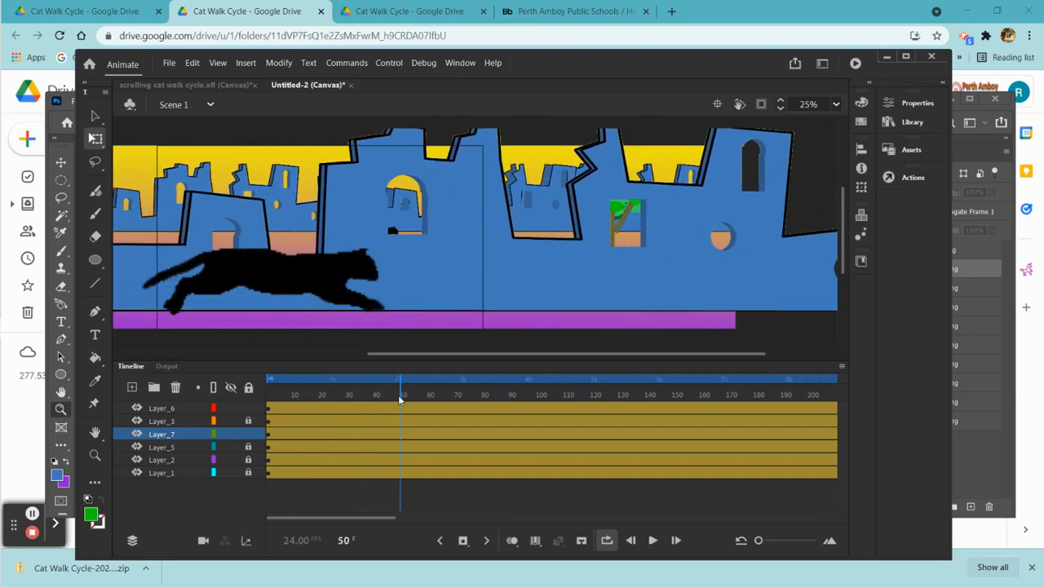
Nudge the small distant cat slightly upward at frame 1 and replay the scene
left_click_drag(400, 398, 197, 392)
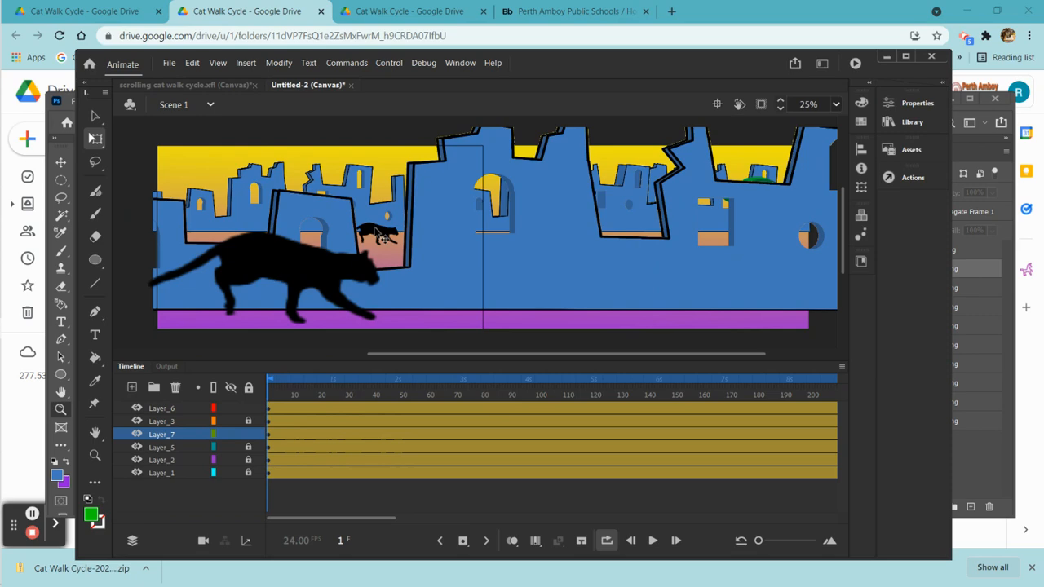
left_click(378, 234)
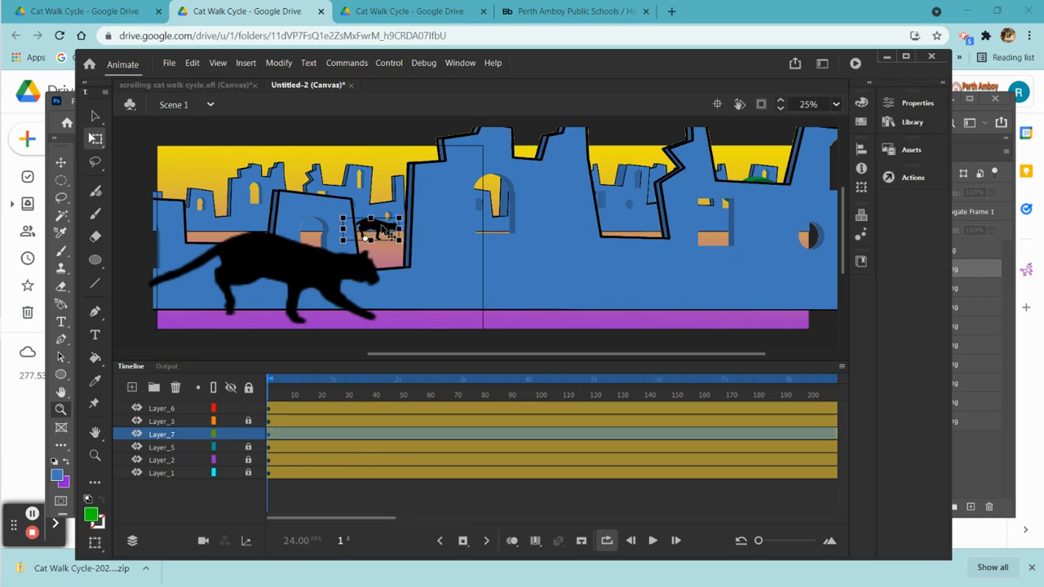
left_click_drag(384, 229, 385, 227)
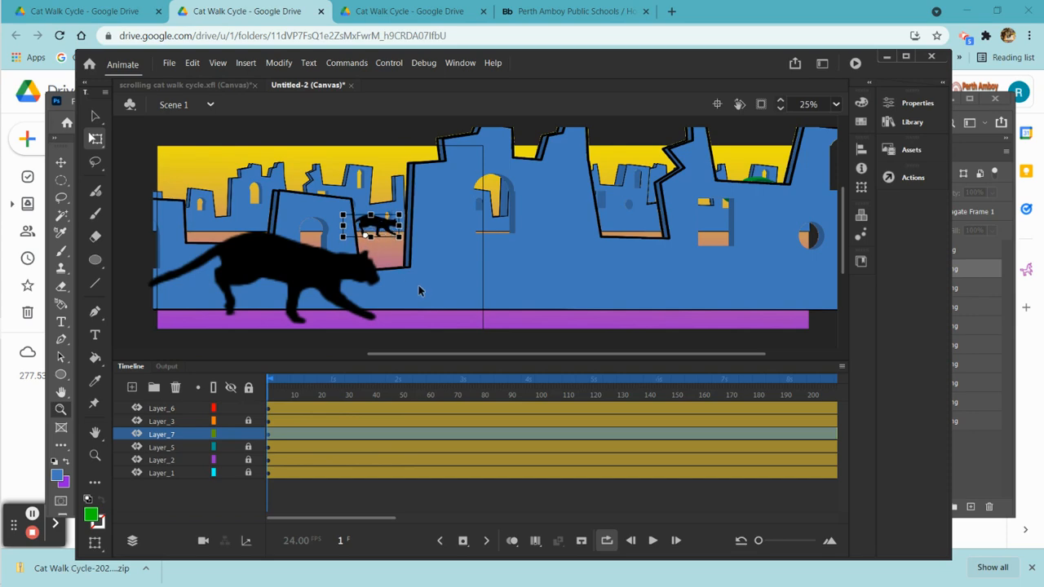
left_click(788, 505)
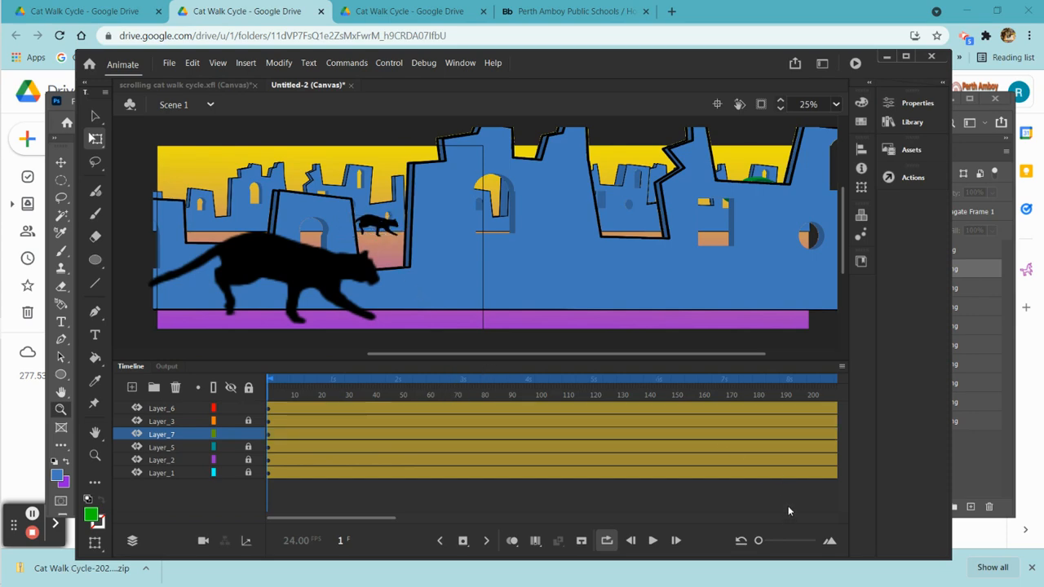
left_click(652, 541)
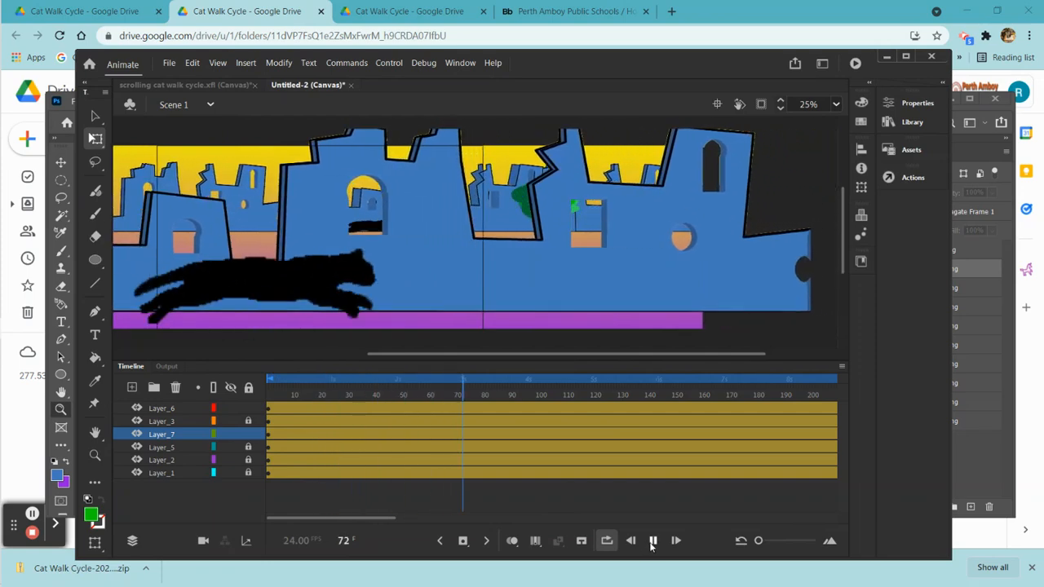
left_click(651, 541)
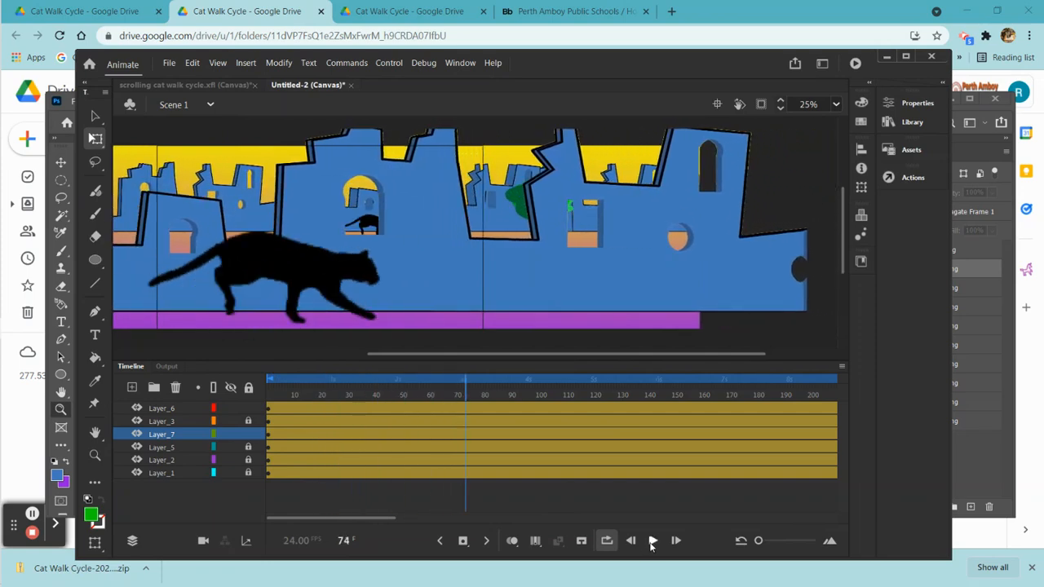
Move Layer_5 above Layer_7 and play the scene from frame 1 to check the small cat's depth
left_click(232, 448)
left_click(232, 449)
left_click(186, 448)
left_click_drag(187, 448, 186, 435)
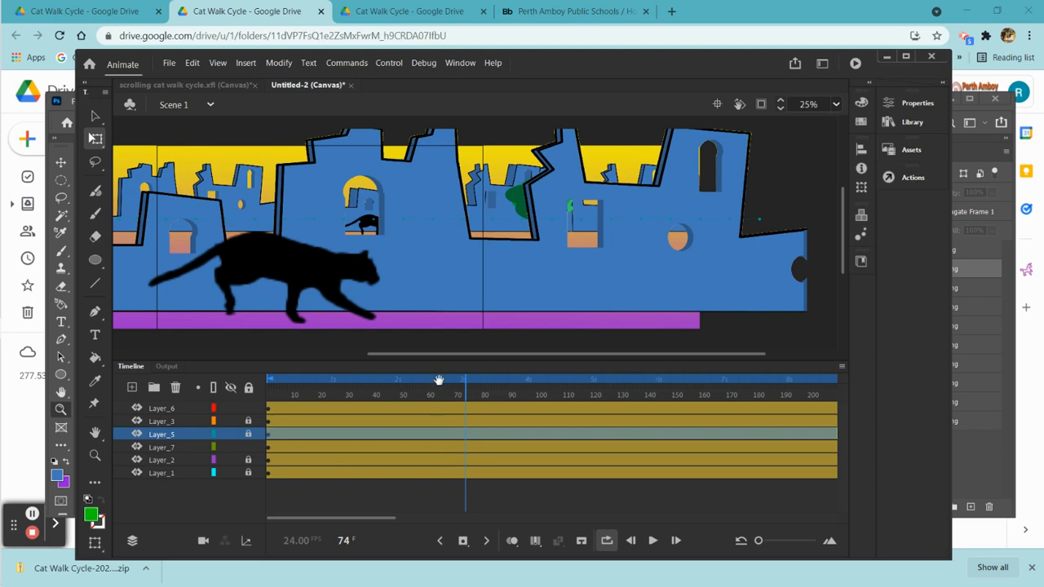
left_click_drag(468, 398, 218, 371)
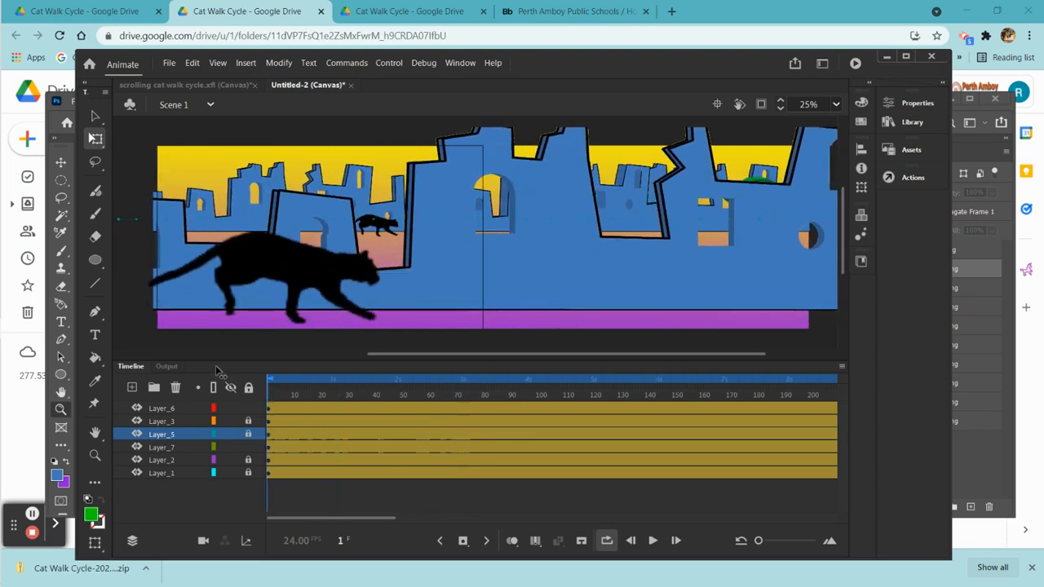
left_click(654, 541)
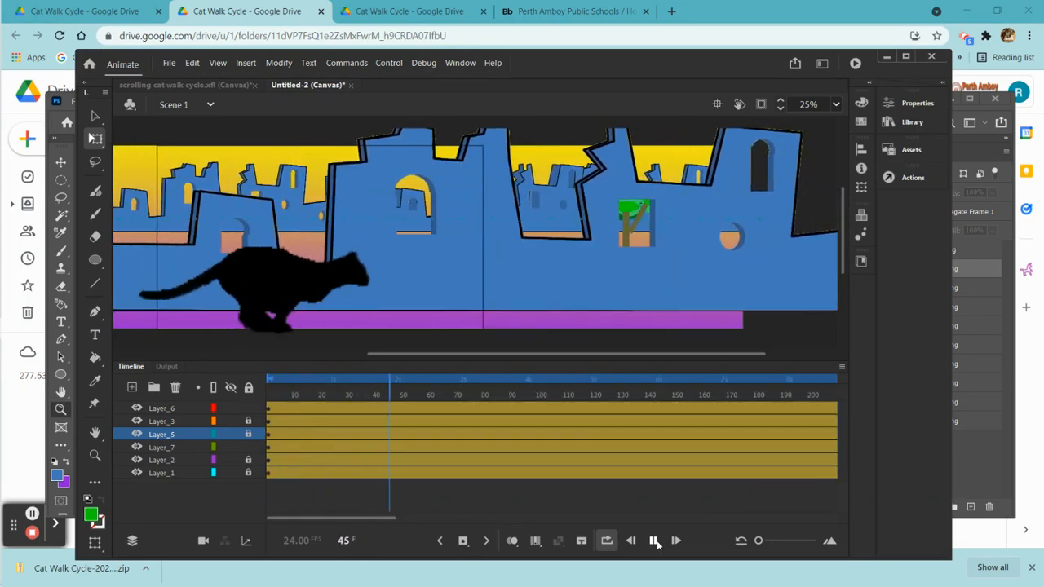
left_click(654, 542)
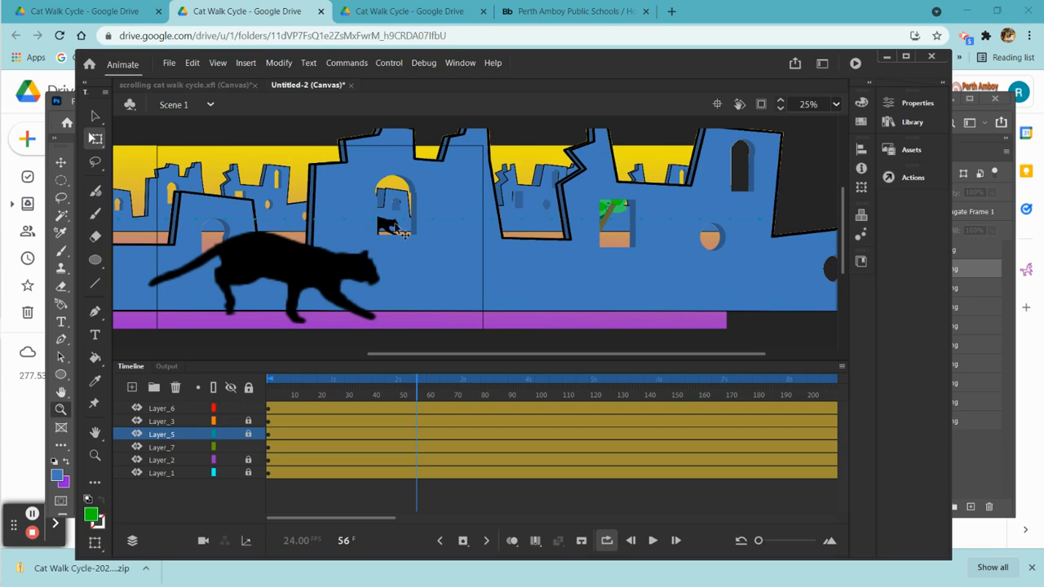
Open the large cat's symbol to view its walk cycle frames and return to Scene 1
double_click(316, 282)
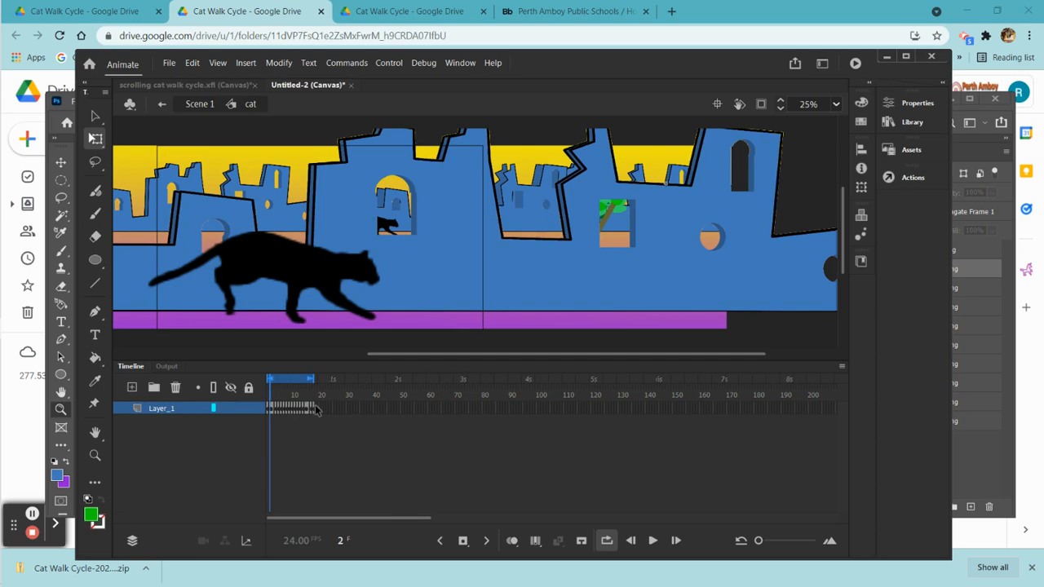
left_click(199, 104)
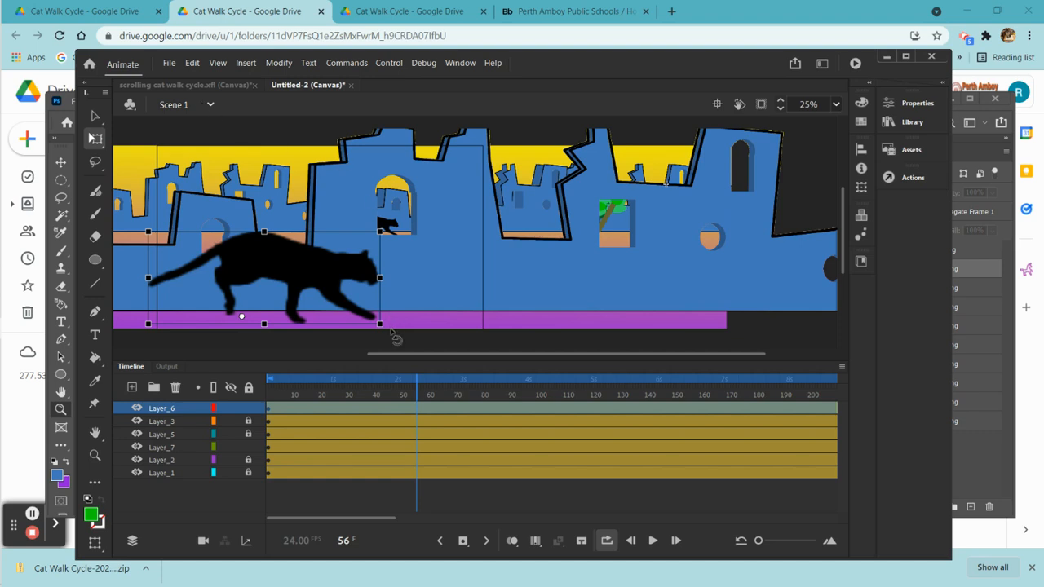
left_click(552, 499)
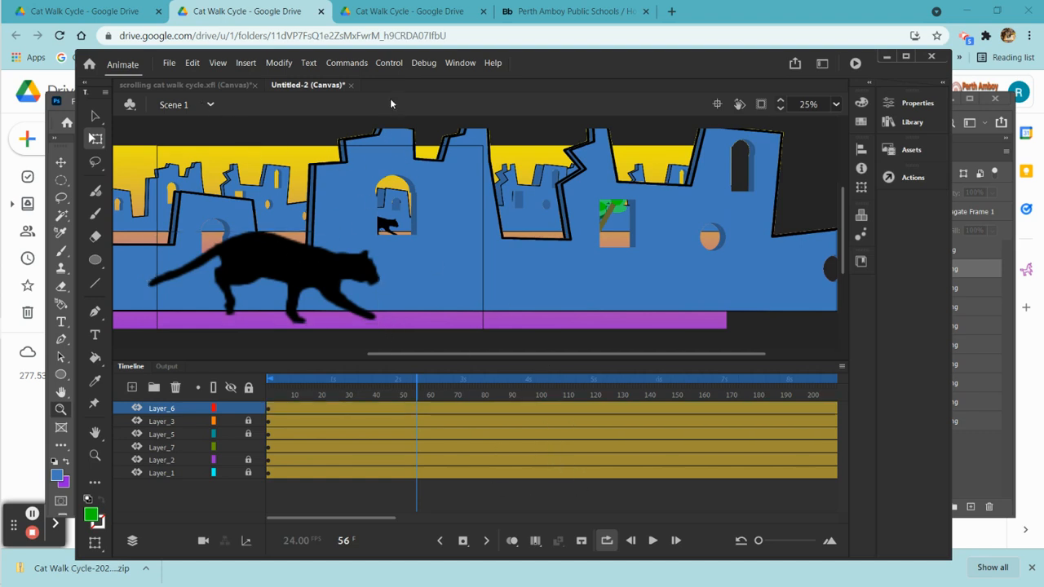
Test the movie in the browser and zoom the page out to 67% to view the animation
left_click(392, 65)
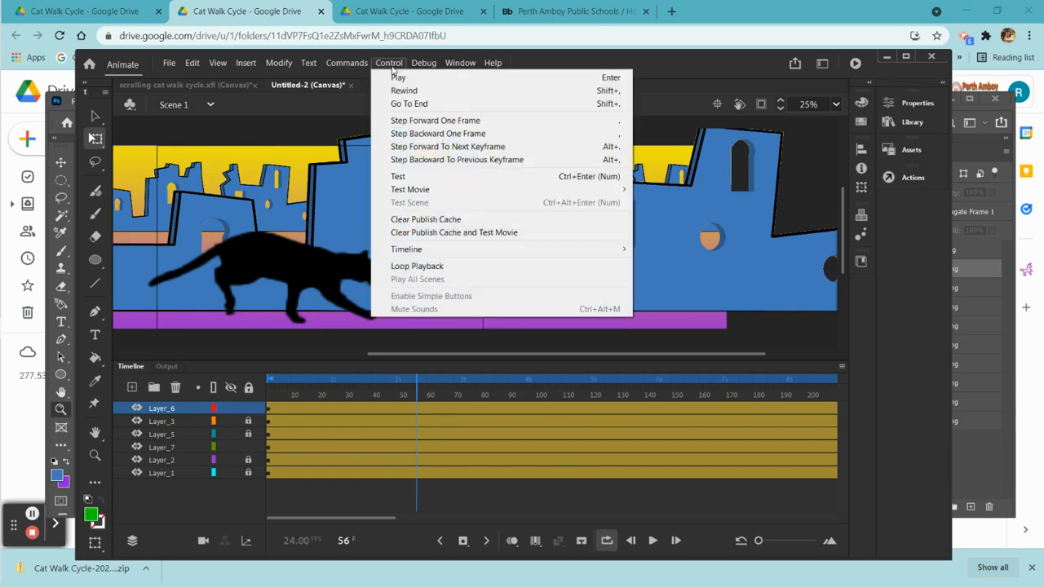
left_click(397, 177)
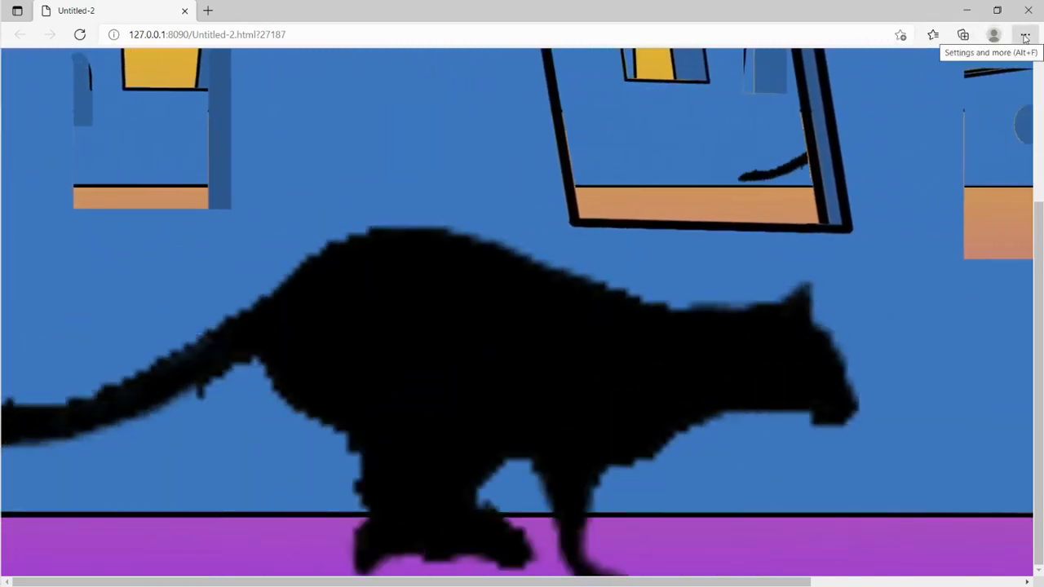
left_click(1025, 35)
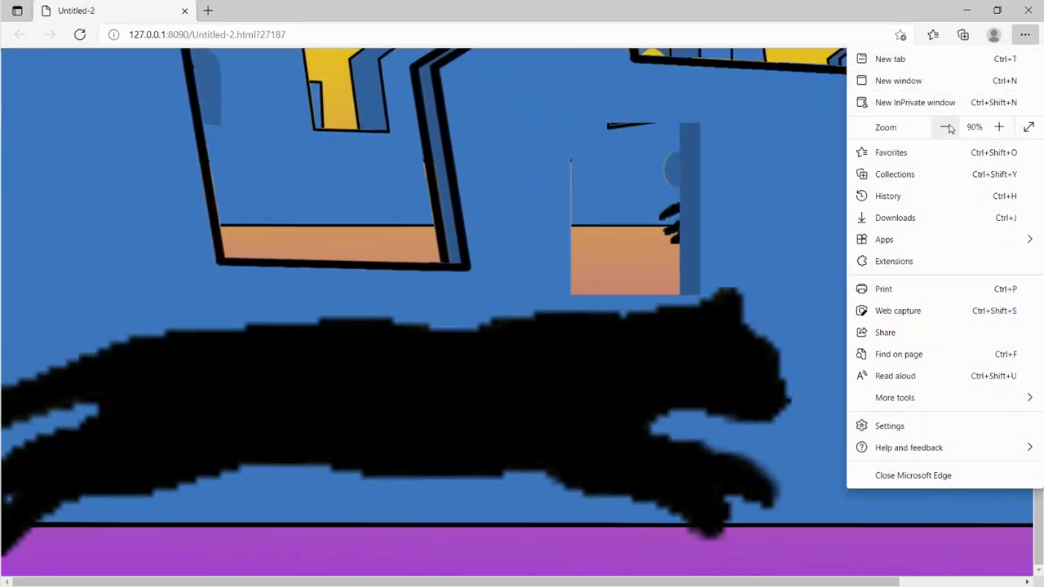
left_click(946, 128)
left_click(945, 128)
left_click(946, 127)
left_click(946, 128)
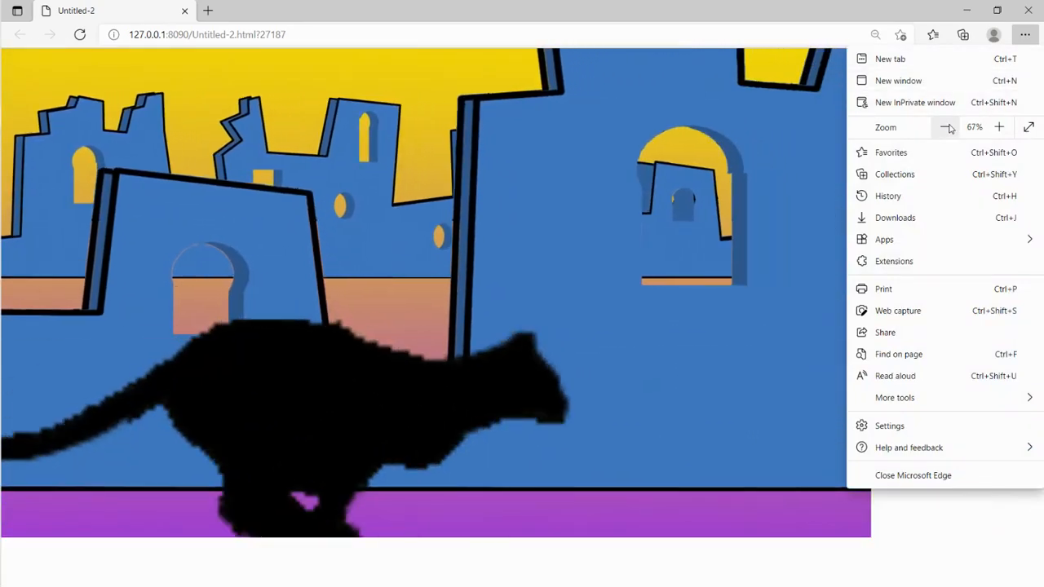
left_click(962, 526)
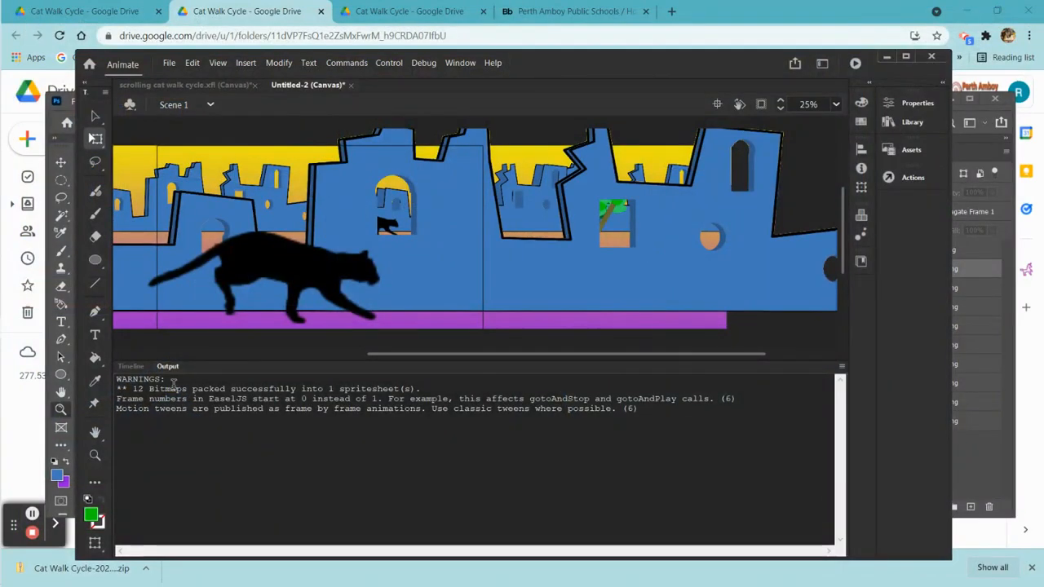
Return to the timeline and add a new layer directly above Layer_1
left_click(132, 367)
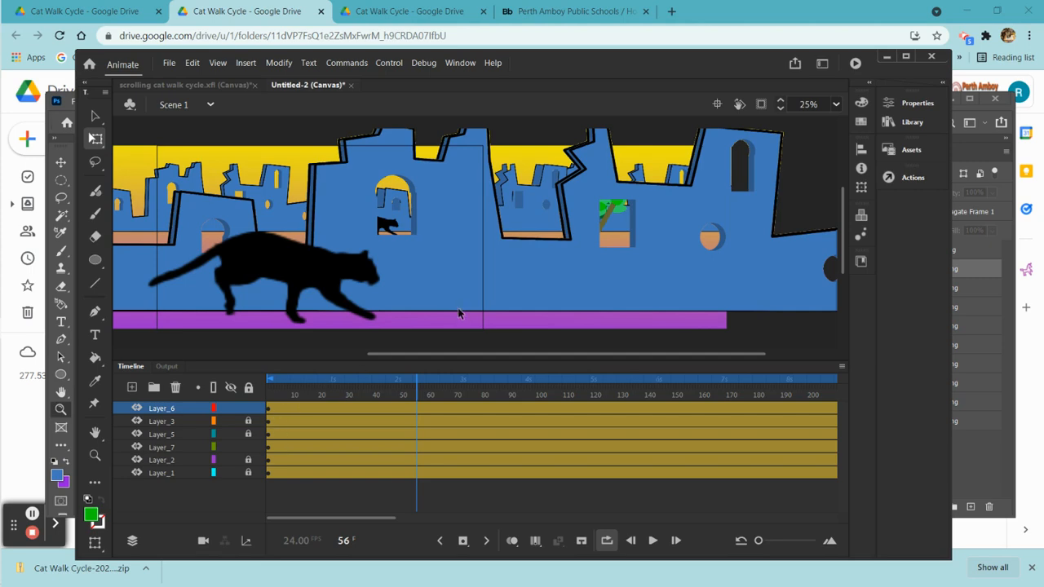
left_click(230, 473)
left_click(229, 472)
left_click(187, 474)
left_click(132, 387)
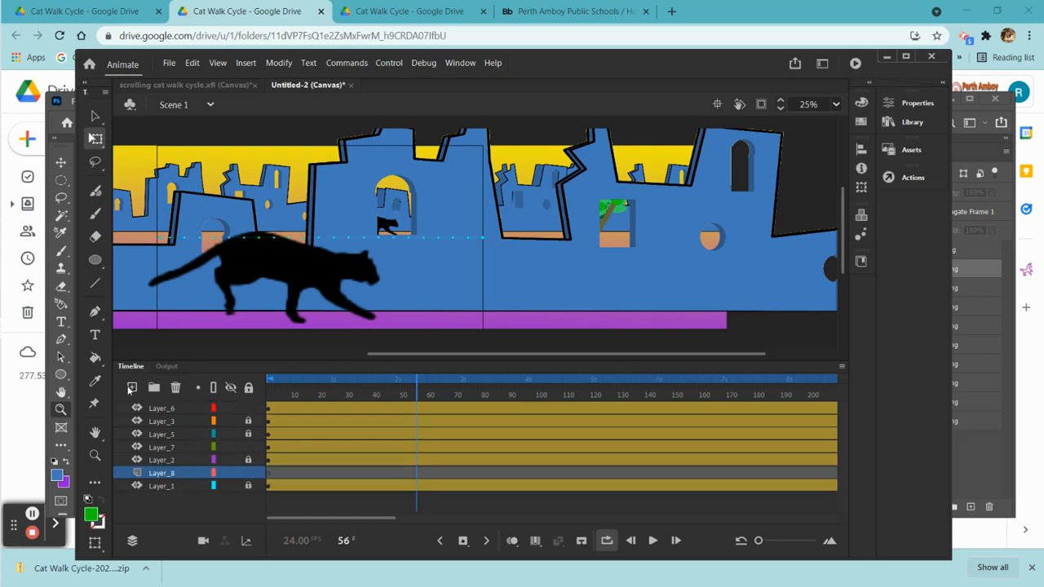
Draw a long grey rectangle over the purple ground strip on Layer_8 at frame 1, extending past both ends
left_click(91, 514)
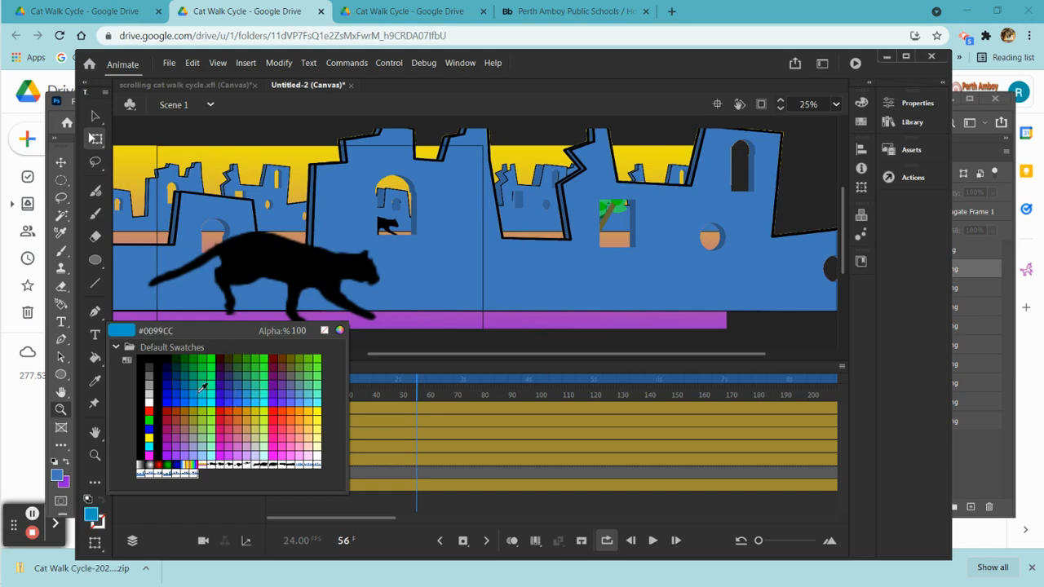
left_click(151, 385)
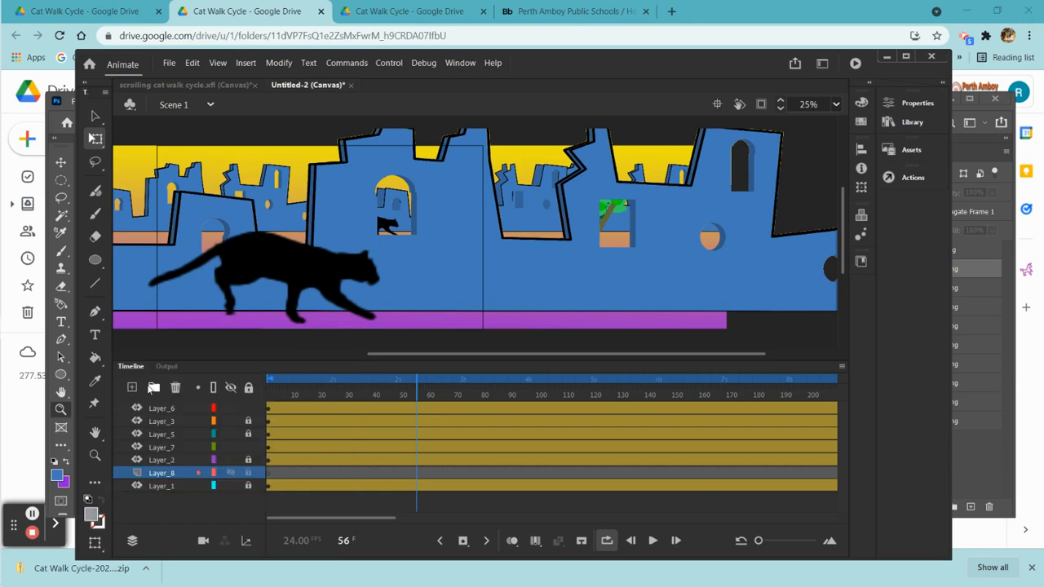
left_click(94, 261)
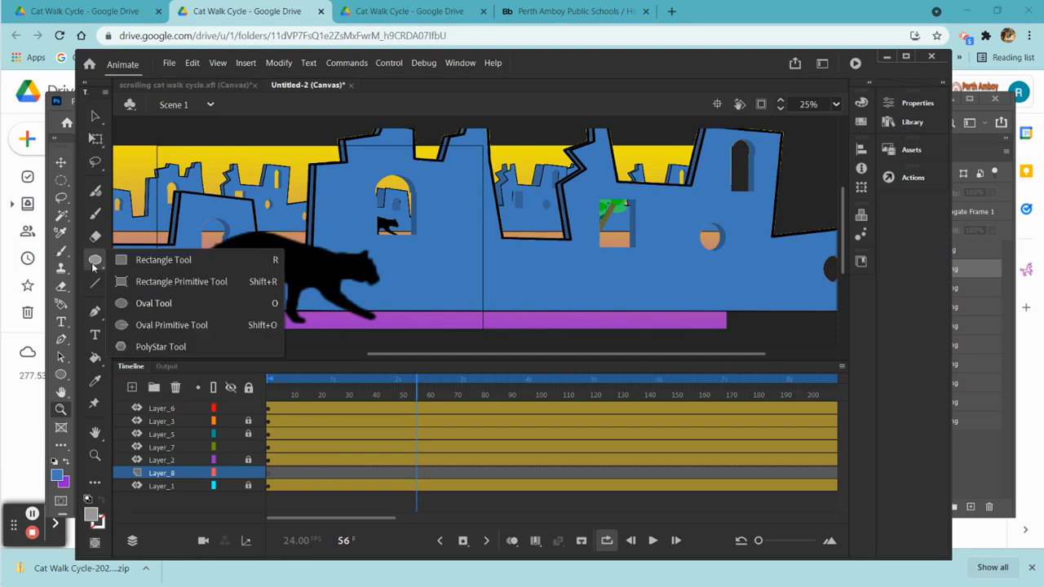
left_click(162, 261)
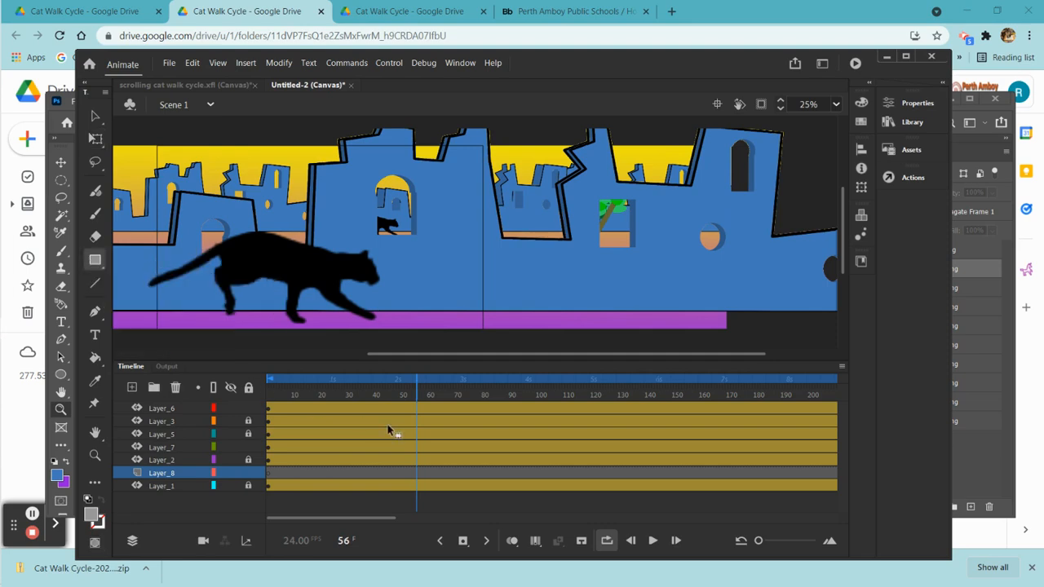
left_click_drag(418, 397, 225, 369)
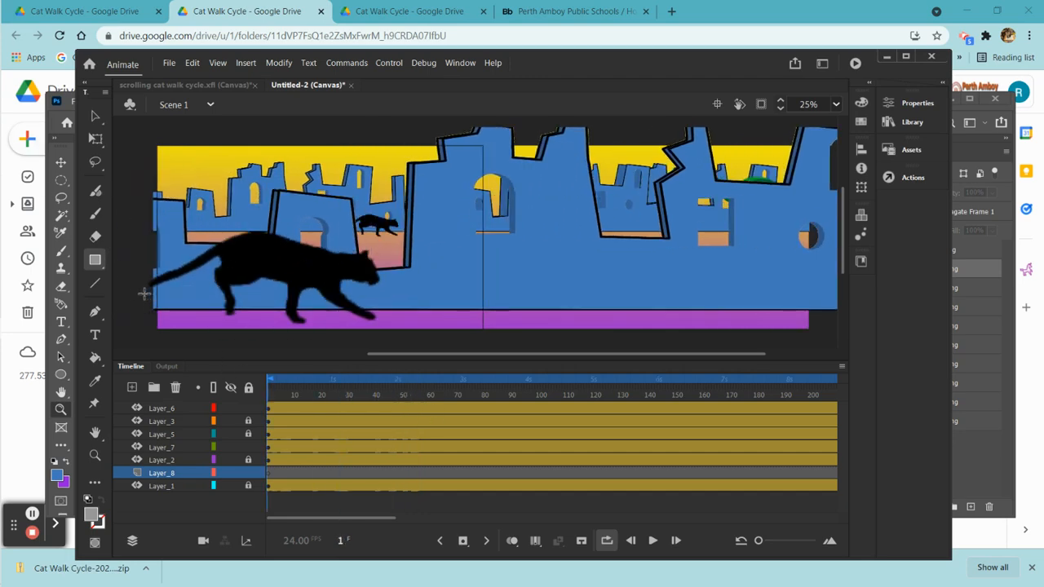
left_click_drag(145, 294, 819, 344)
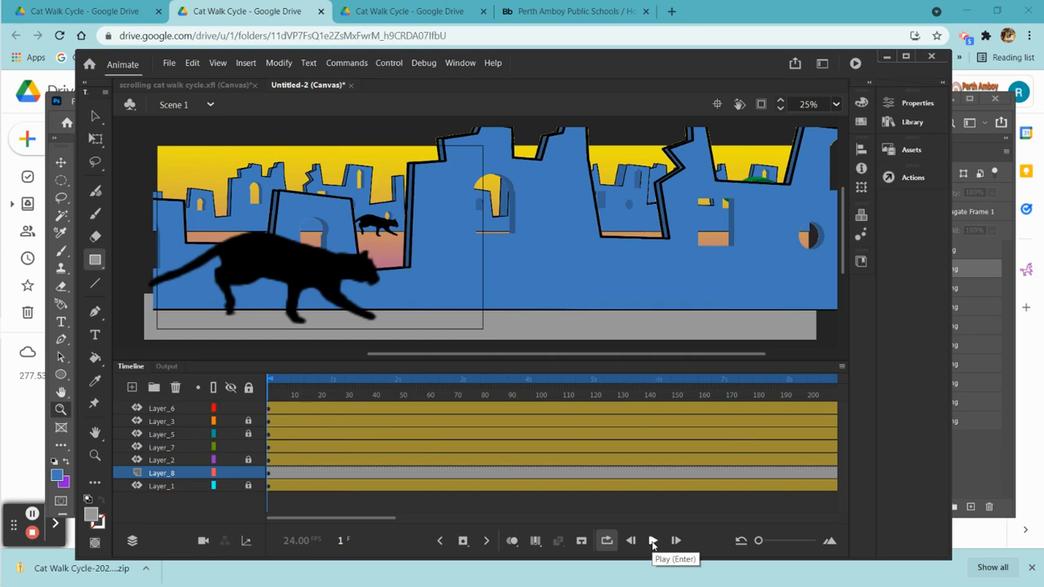
Play the scene with the grey ground strip and test the movie in the browser
left_click(652, 541)
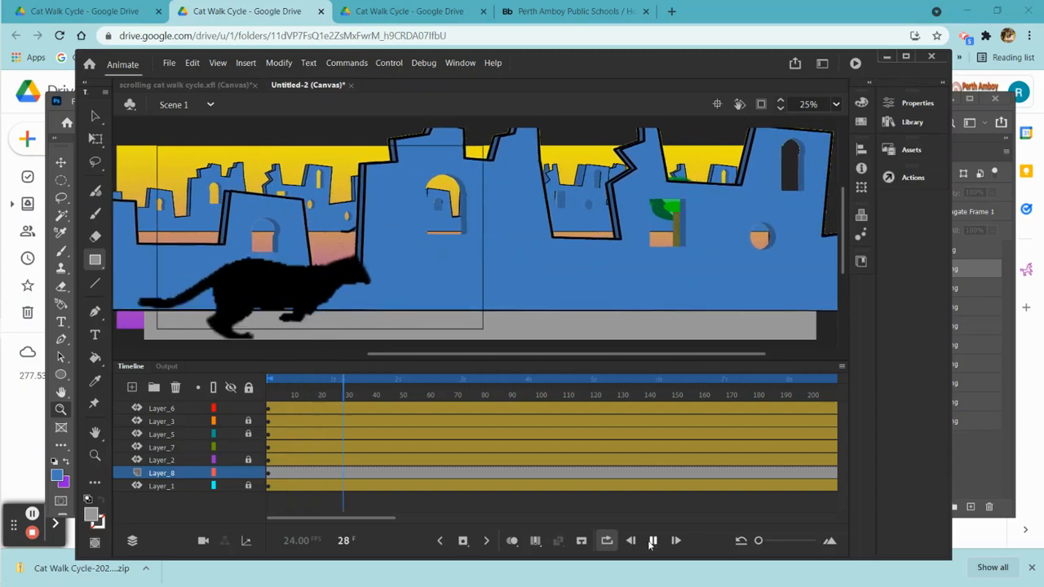
left_click(652, 541)
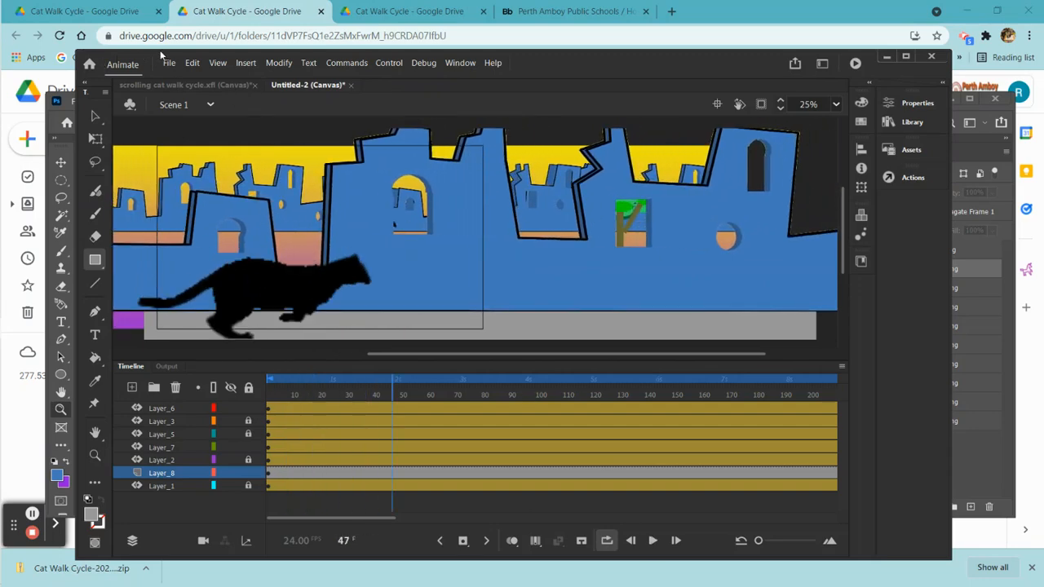
left_click(388, 62)
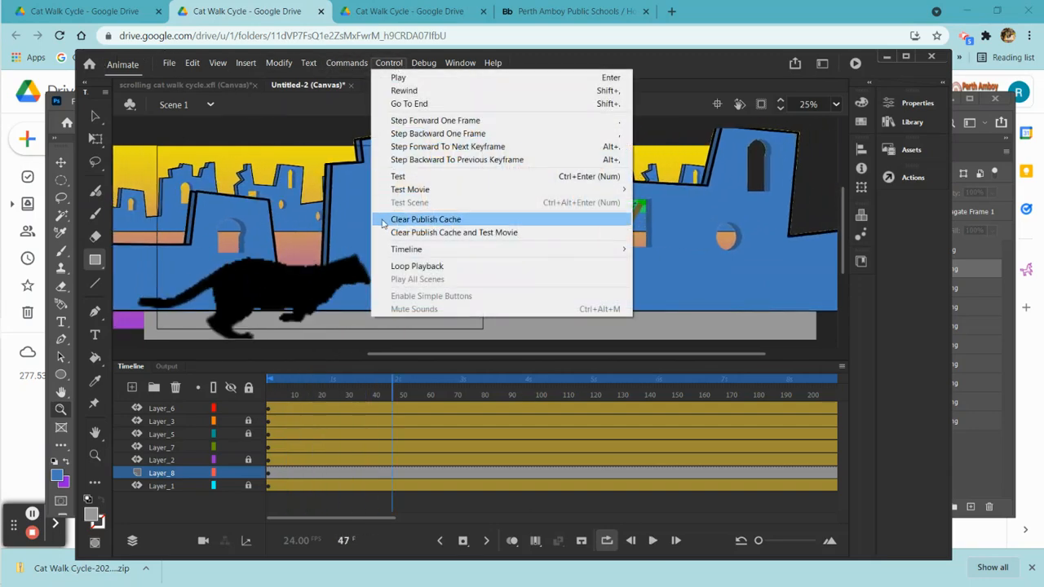
left_click(431, 190)
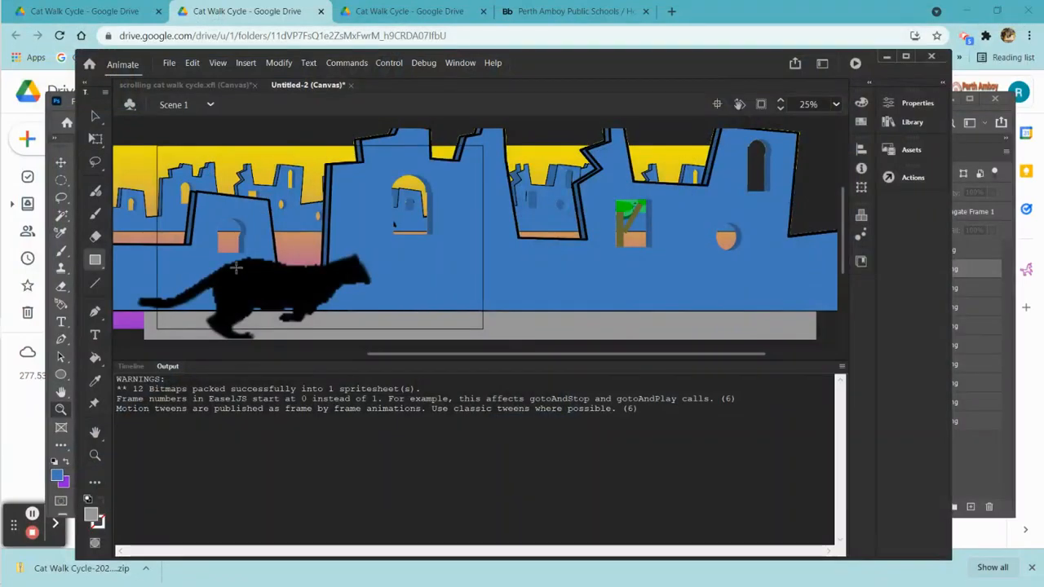
Return to the timeline and save the document to the Desktop as "scrolling walk cycle cat" in Animate Uncompressed Document (*.xfl) format
left_click(130, 366)
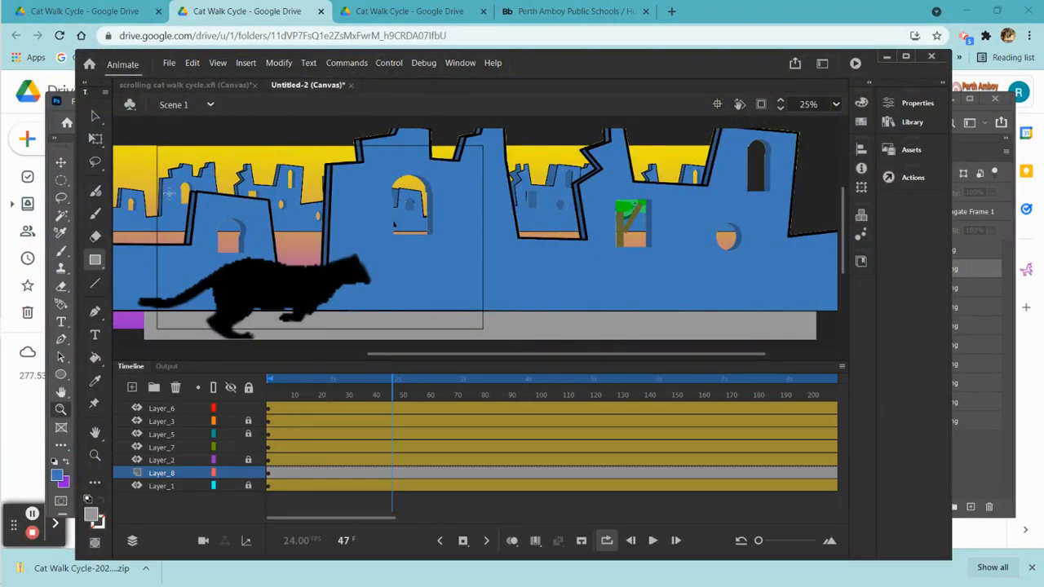
left_click(169, 62)
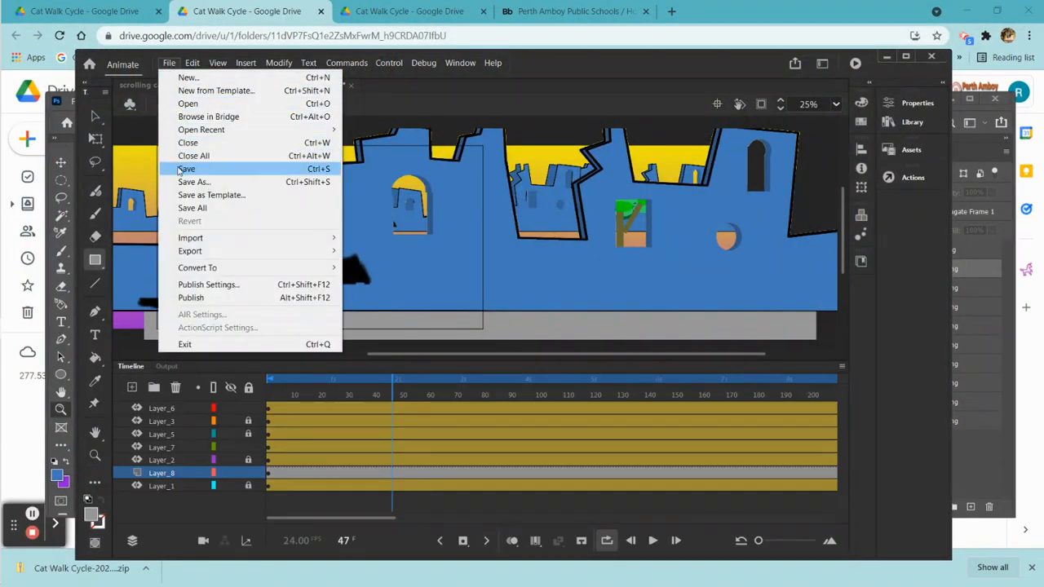
left_click(195, 182)
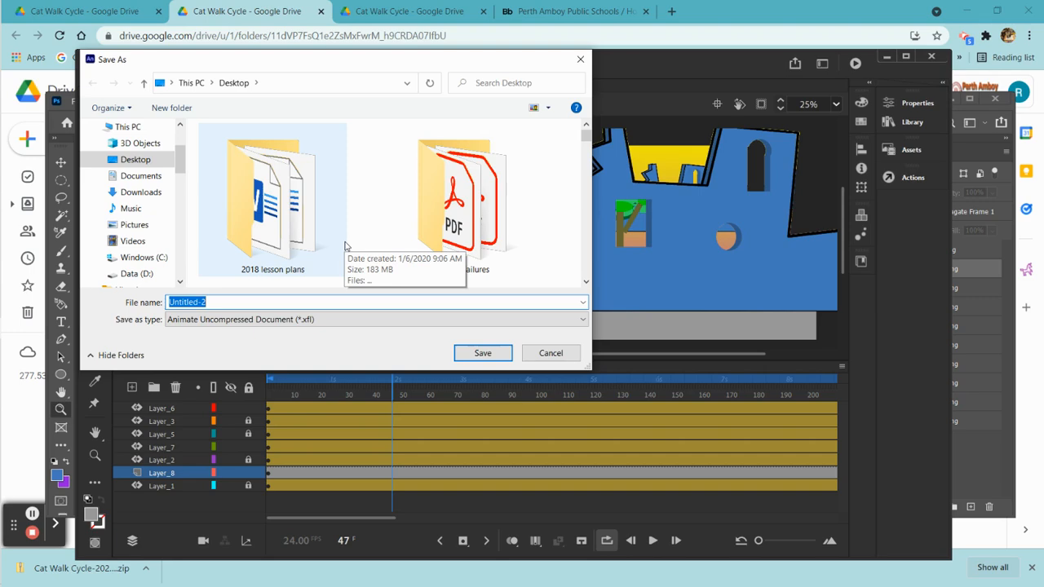
type("scrolling")
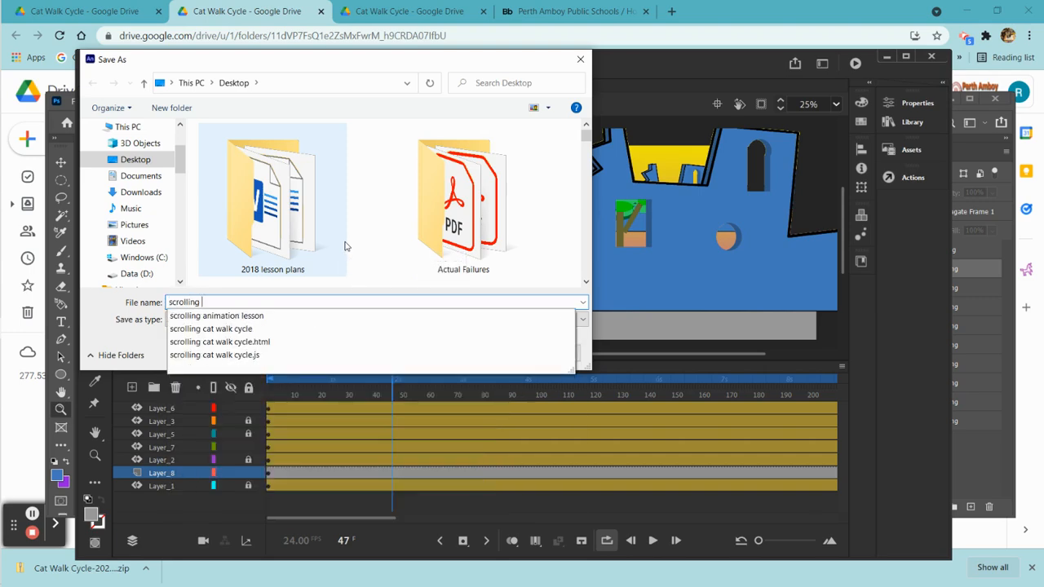
type(" walk cycle cat")
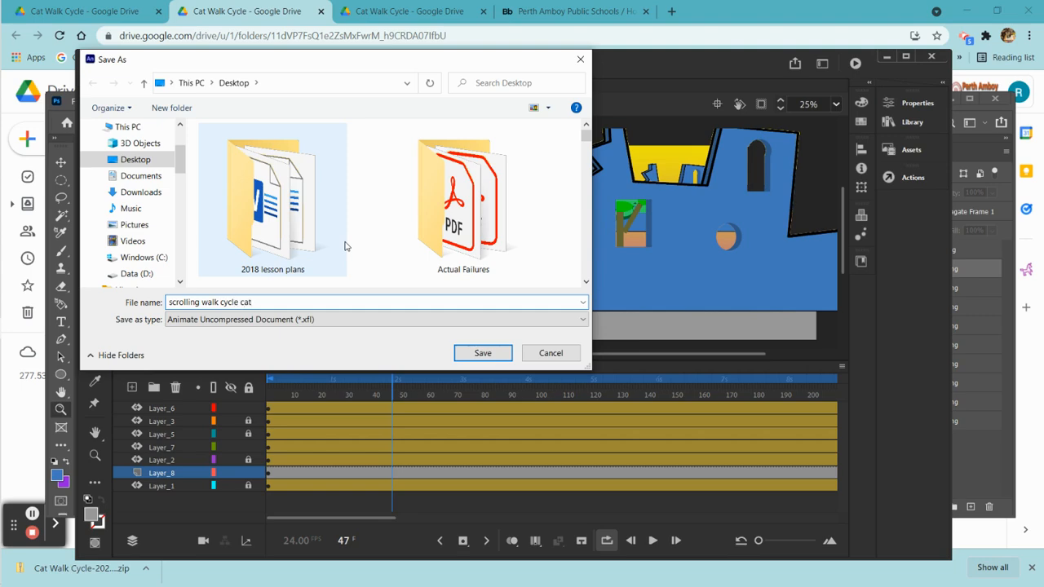
left_click(483, 352)
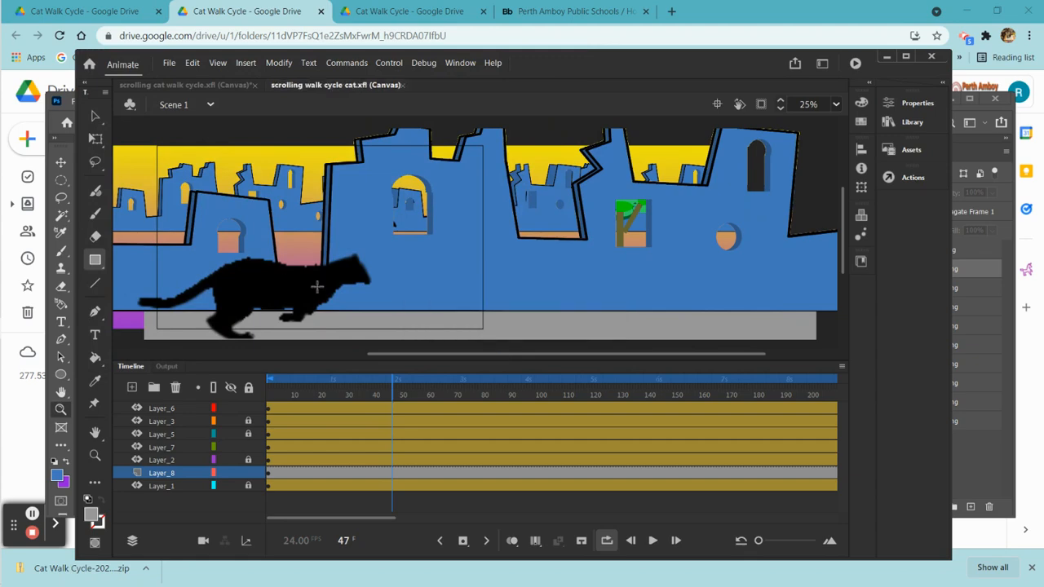
Export the entire movie as a 1920 × 1080 px H.264 video to the Desktop, with the Media Encoder render queue starting immediately
left_click(169, 63)
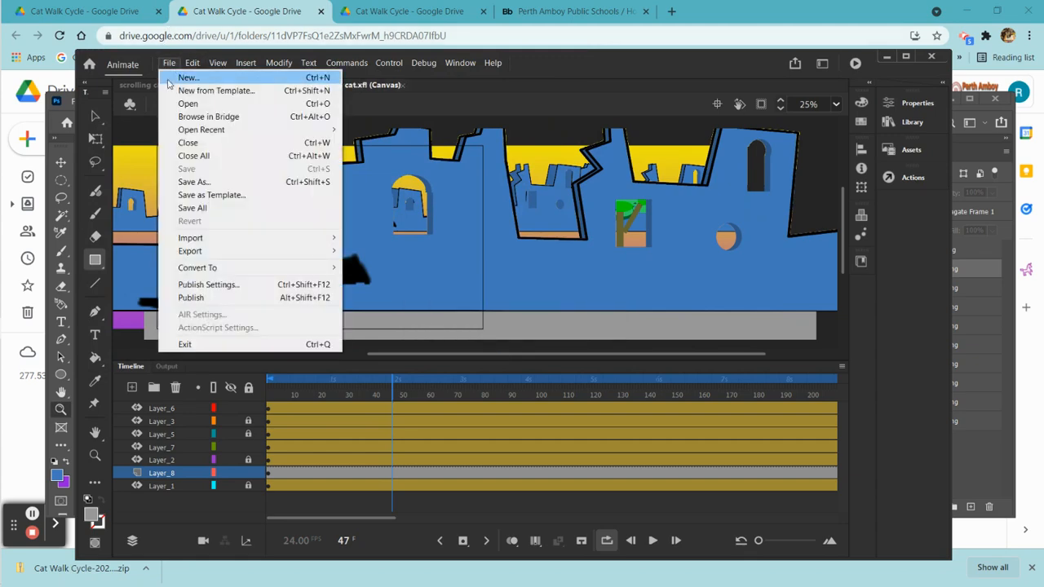
mouse_move(236, 251)
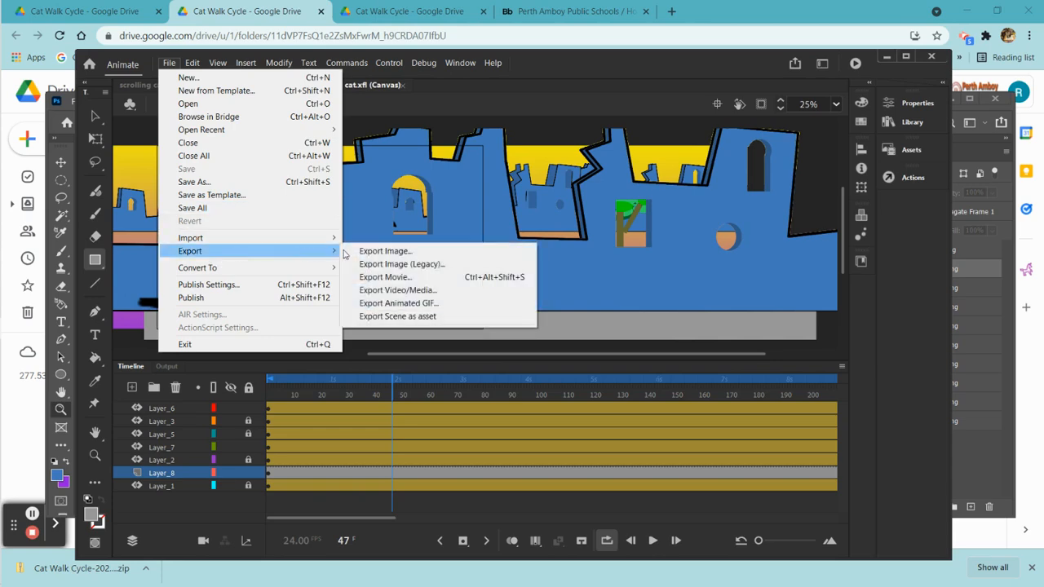
left_click(436, 297)
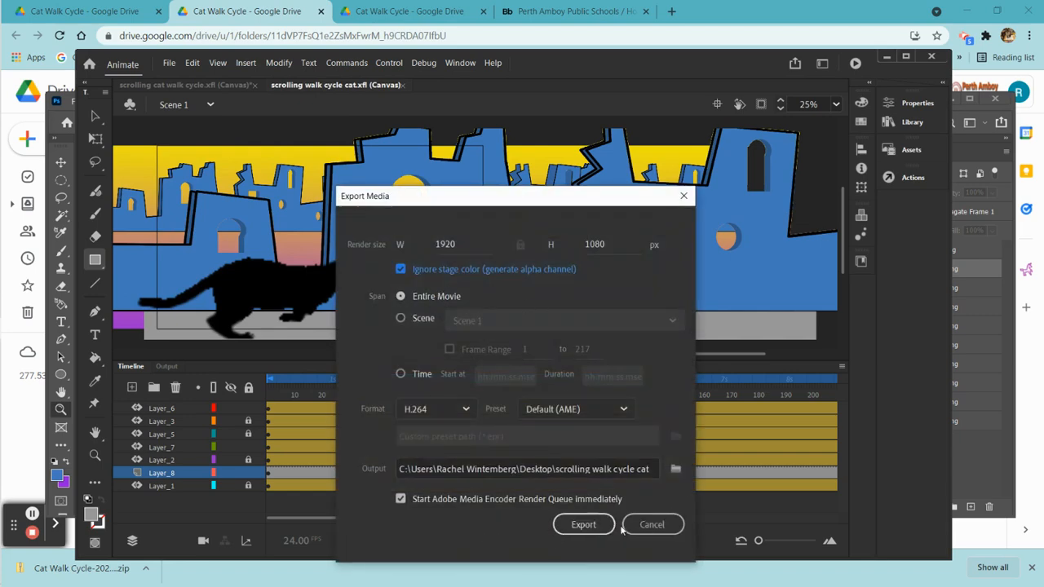
left_click(583, 526)
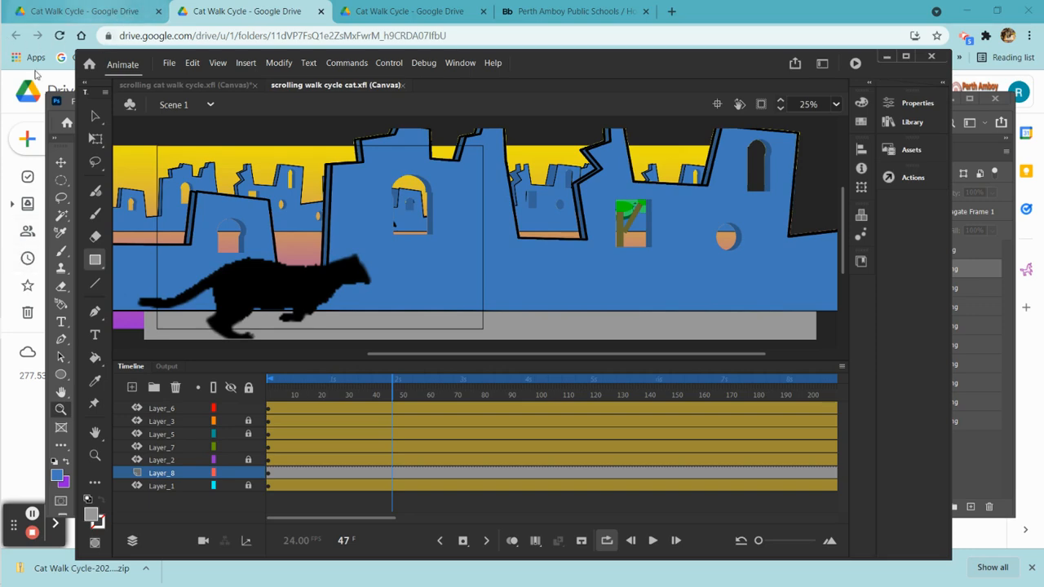
mouse_move(2, 265)
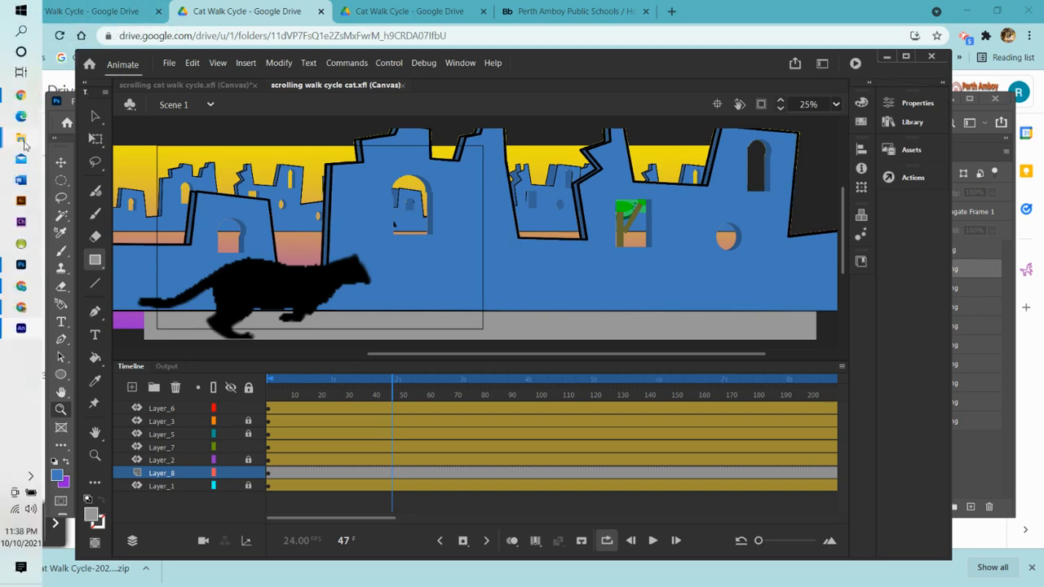
mouse_move(24, 145)
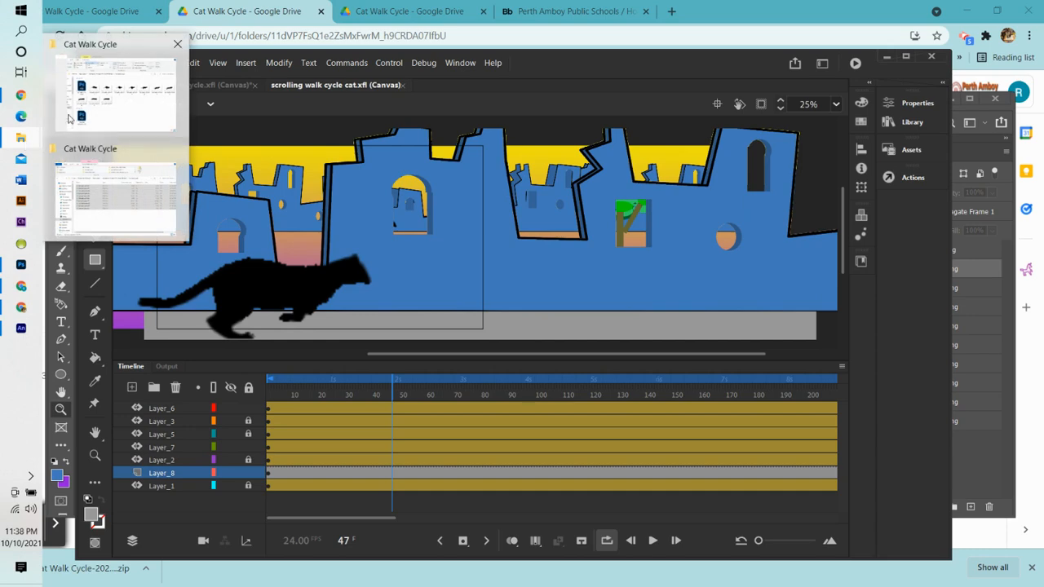
left_click(105, 113)
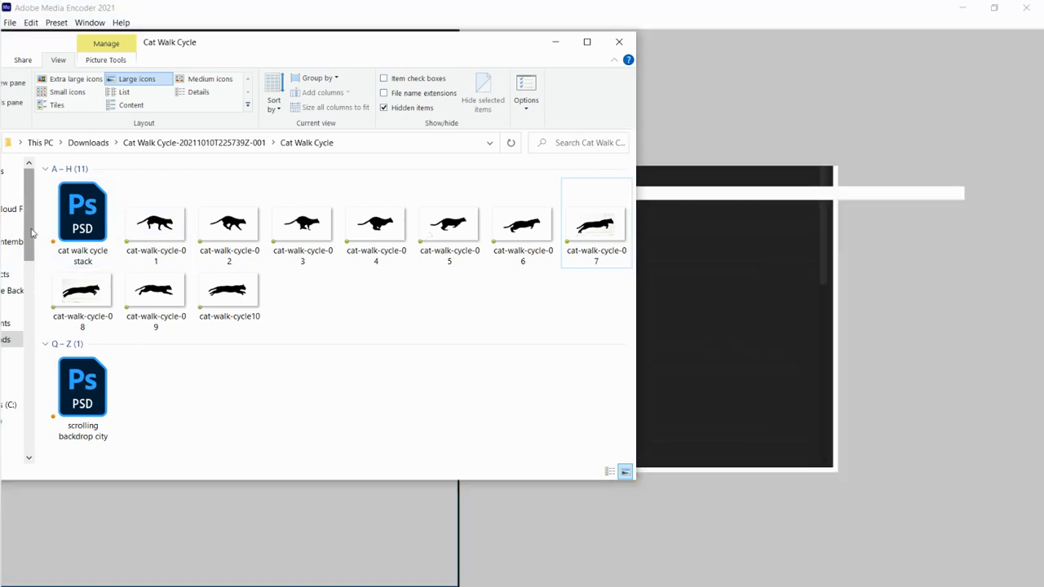
scroll(31, 233, "down", 1)
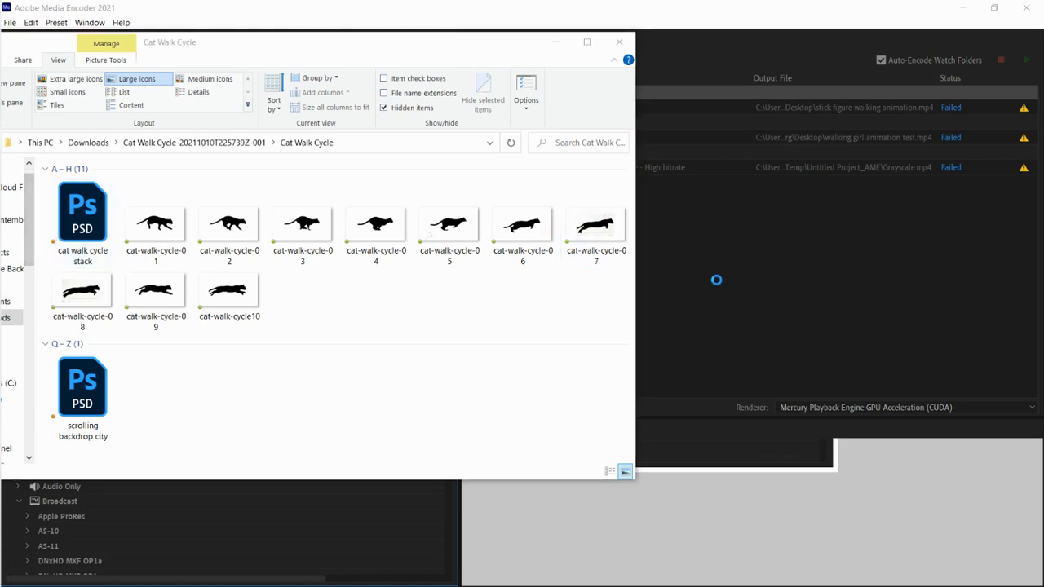
left_click(619, 42)
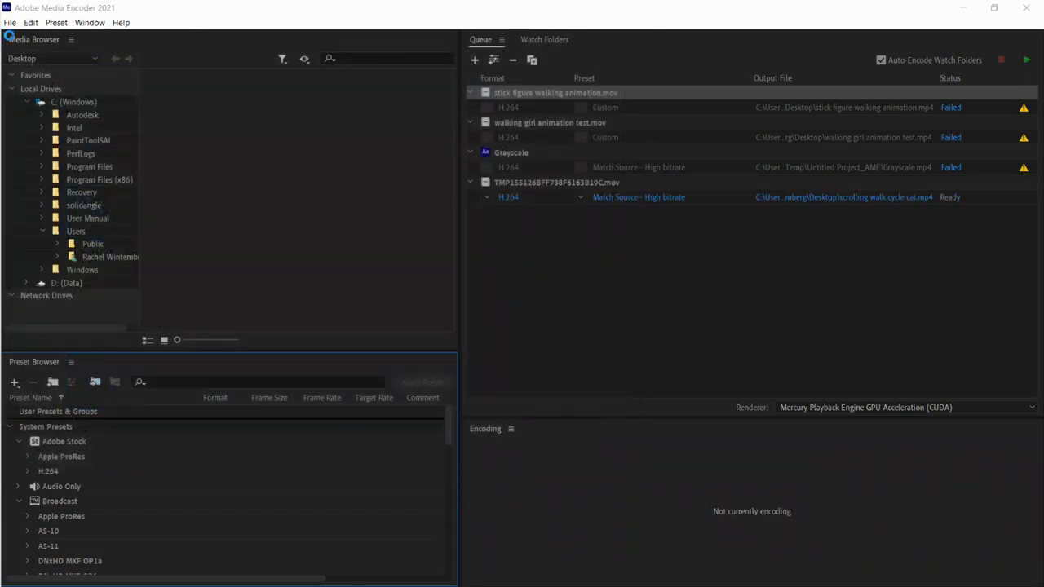
Switch to File Explorer, play the exported "scrolling walk cycle cat" video from the Desktop folder, and close the player
mouse_move(3, 90)
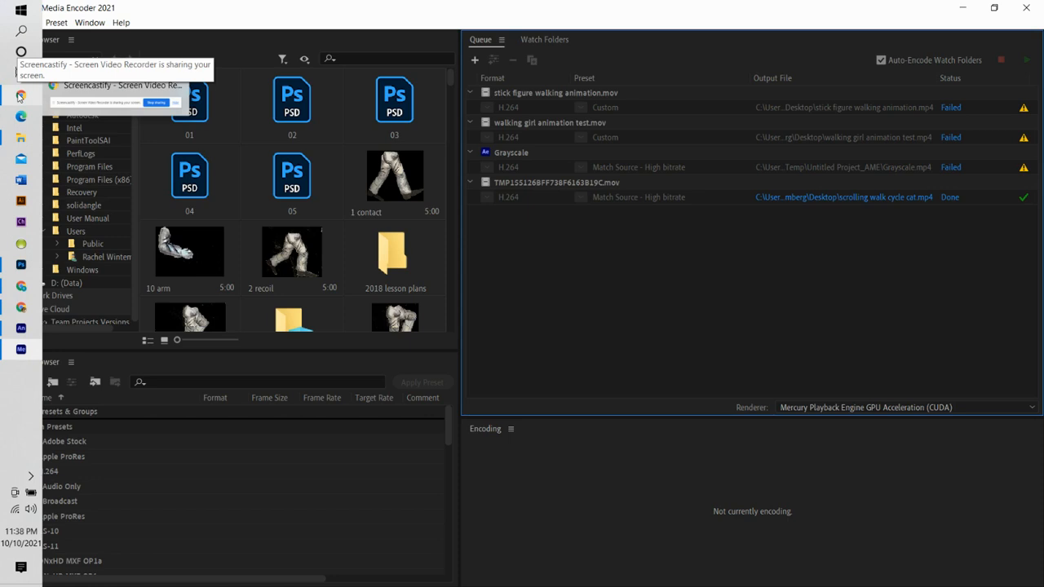
left_click(22, 140)
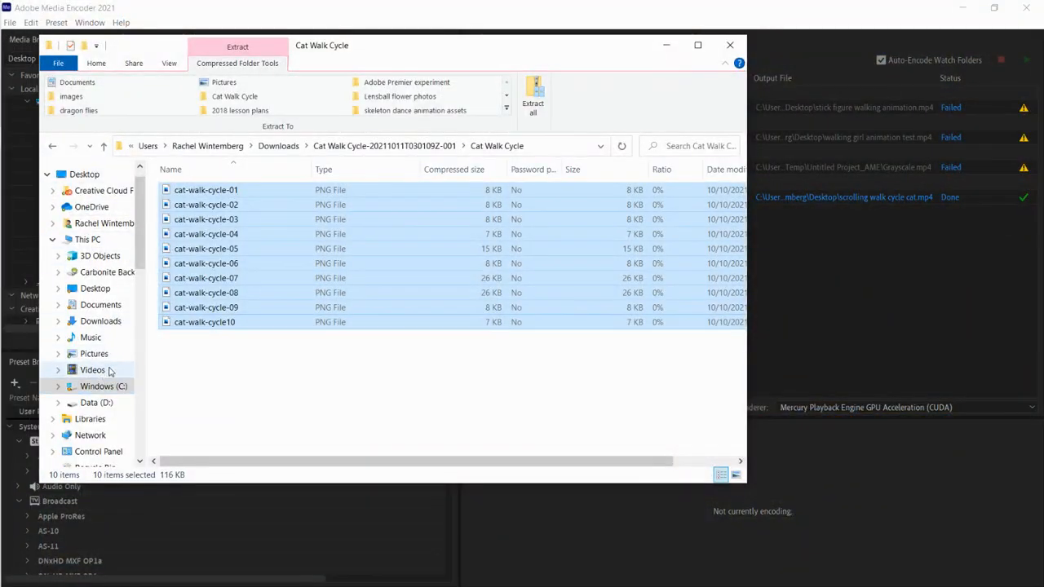
left_click(103, 290)
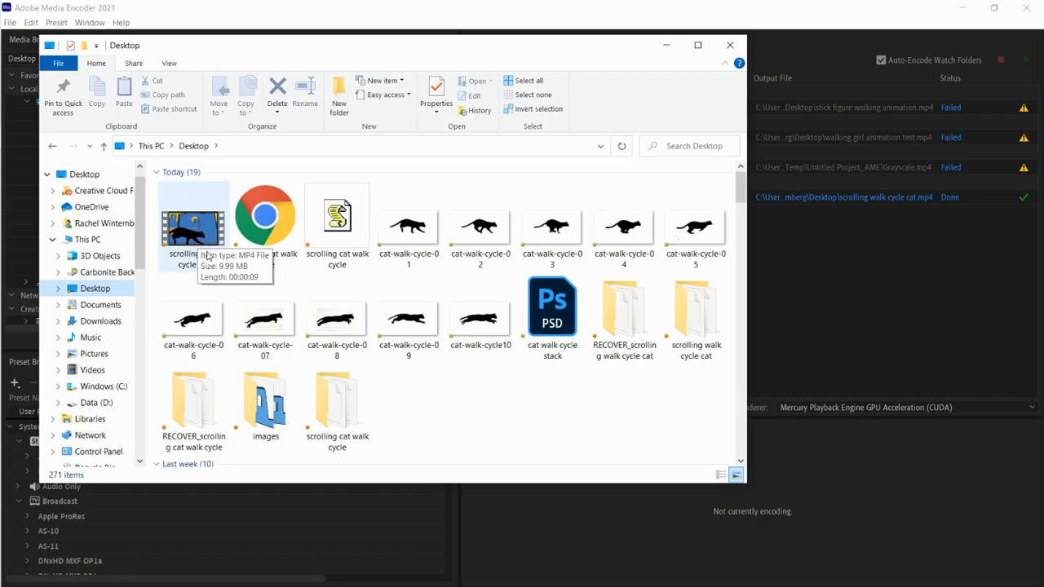
double_click(203, 250)
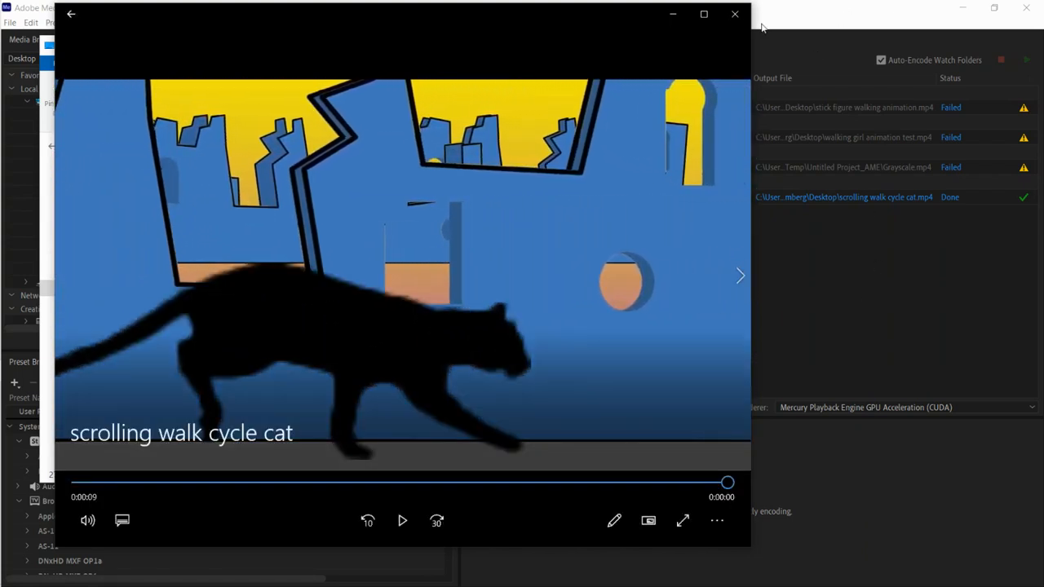
left_click(734, 14)
mouse_move(1, 137)
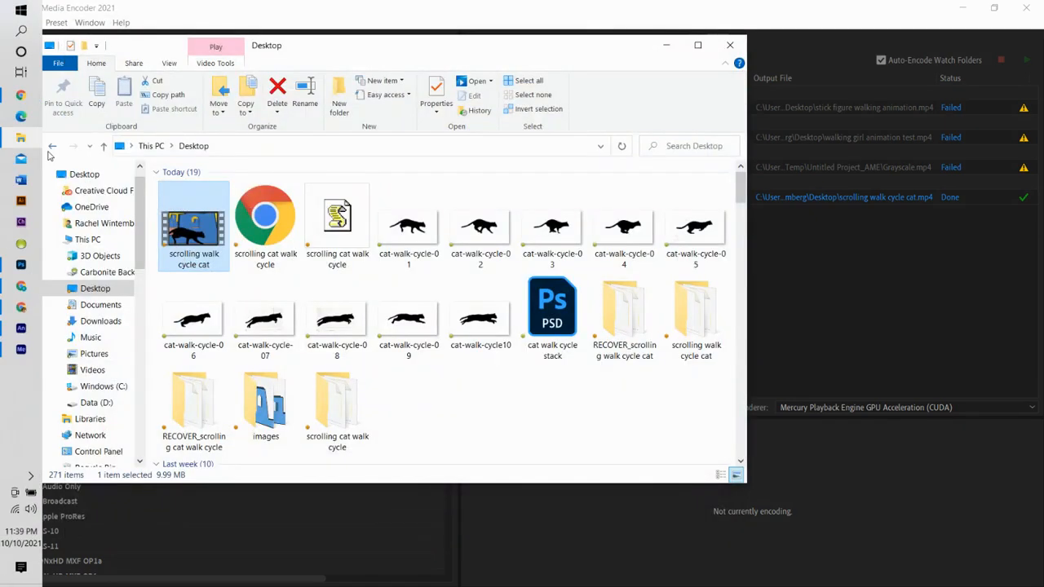
left_click(22, 96)
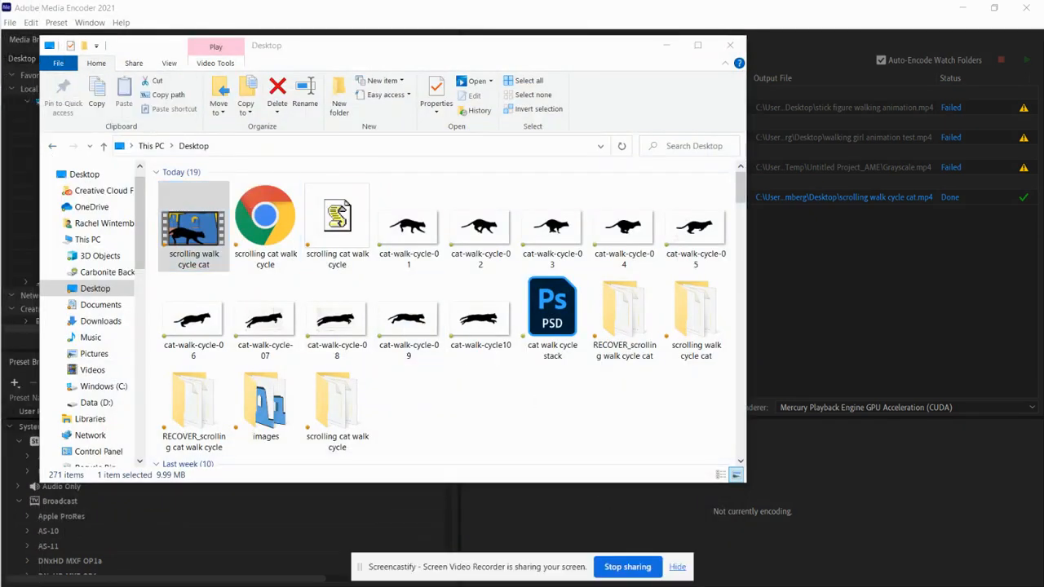